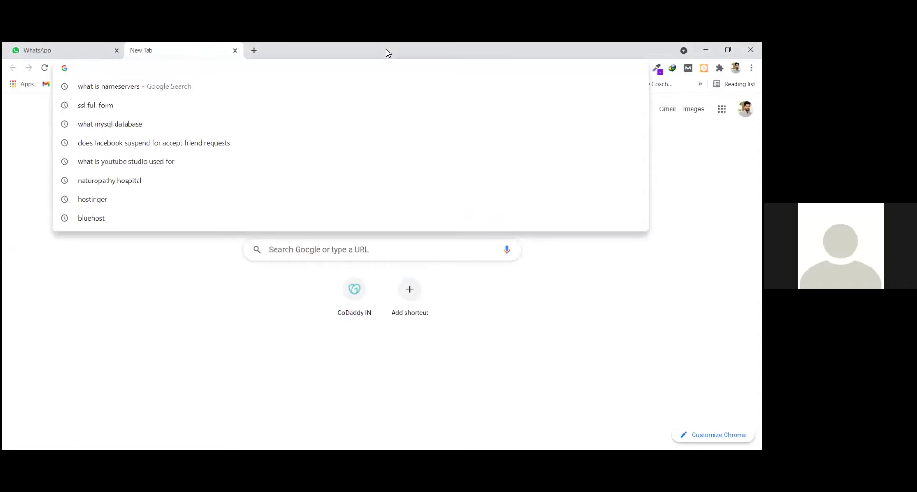
Open the godaddy.com website.
{"action": "type", "text": "godaddy.com"}
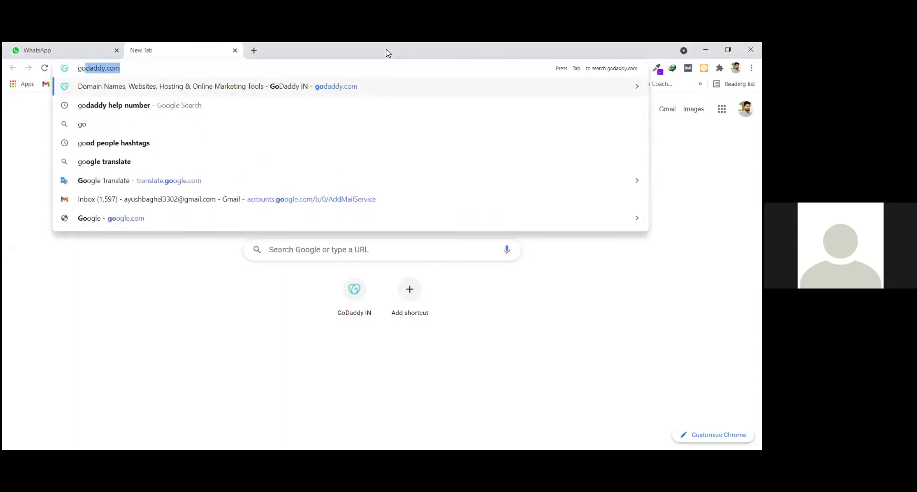
{"action": "key", "text": "Right"}
{"action": "key", "text": "Return"}
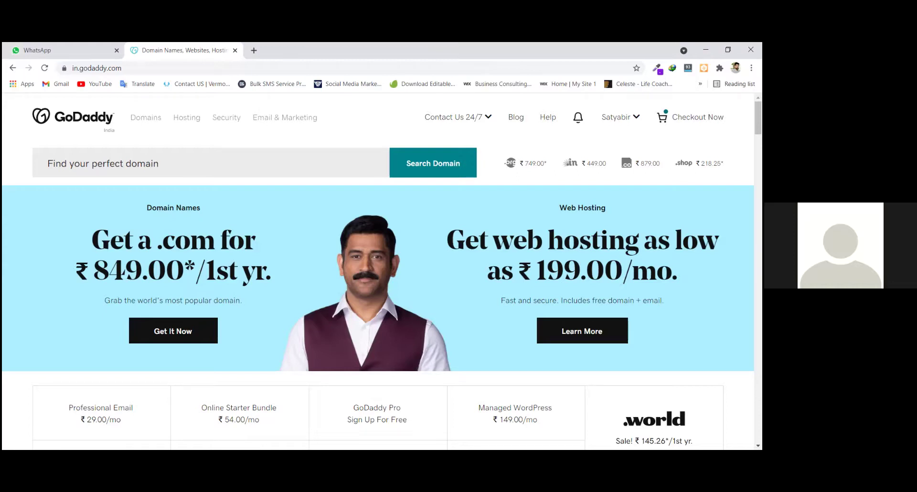
{"action": "left_click", "coordinate": [611, 119]}
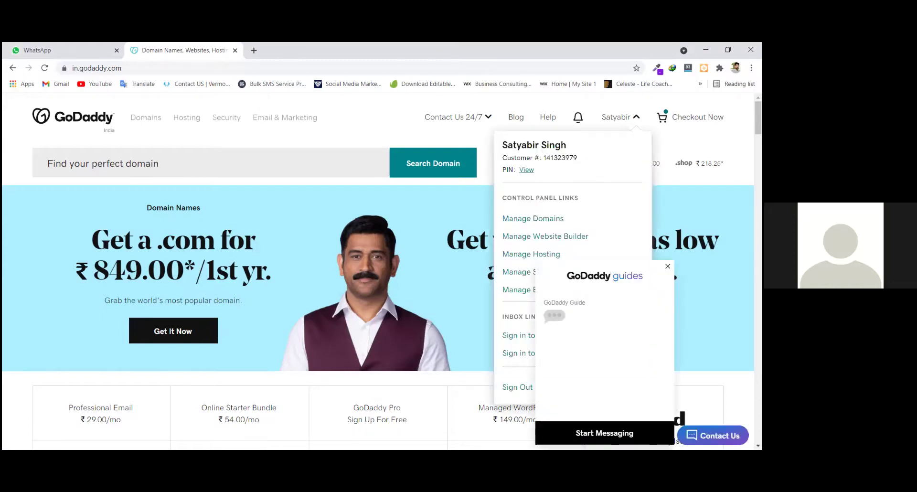
{"action": "left_click", "coordinate": [614, 119]}
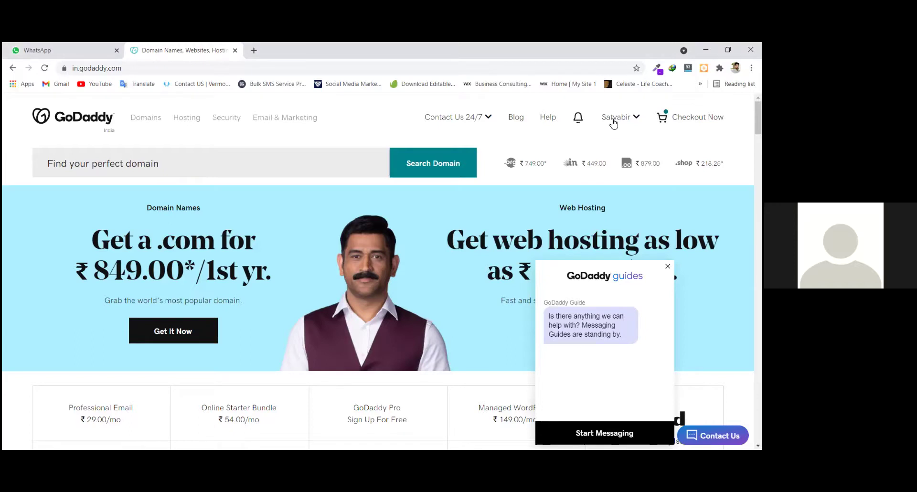
{"action": "left_click", "coordinate": [613, 120]}
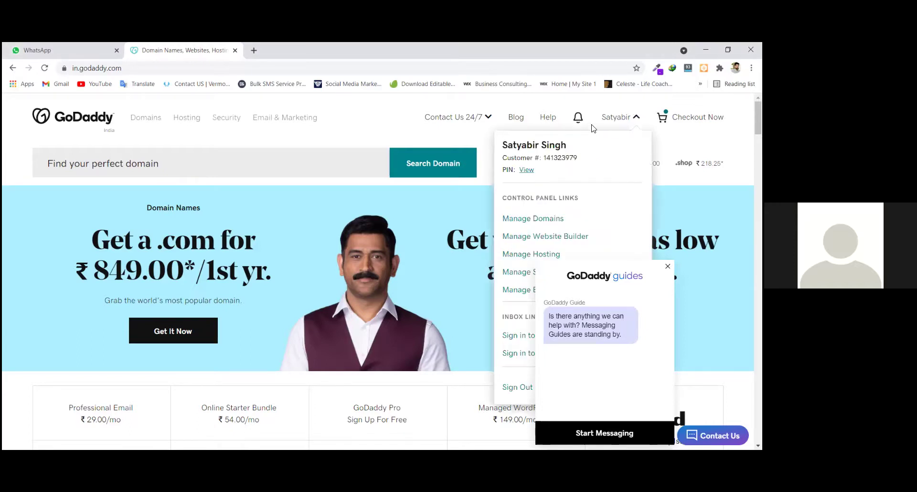
{"action": "left_click", "coordinate": [608, 118]}
{"action": "left_click", "coordinate": [609, 120]}
Reload the GoDaddy home page and go to the account's My Products page.
{"action": "left_click", "coordinate": [41, 70]}
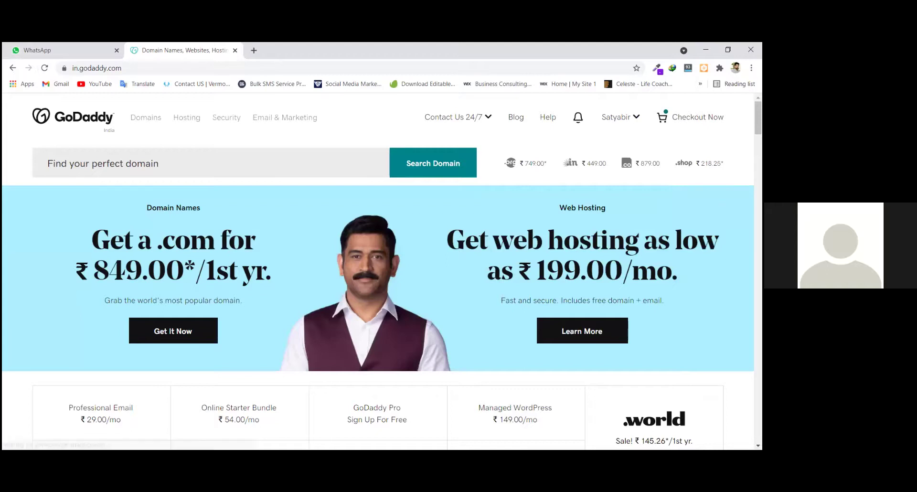
{"action": "left_click", "coordinate": [618, 117]}
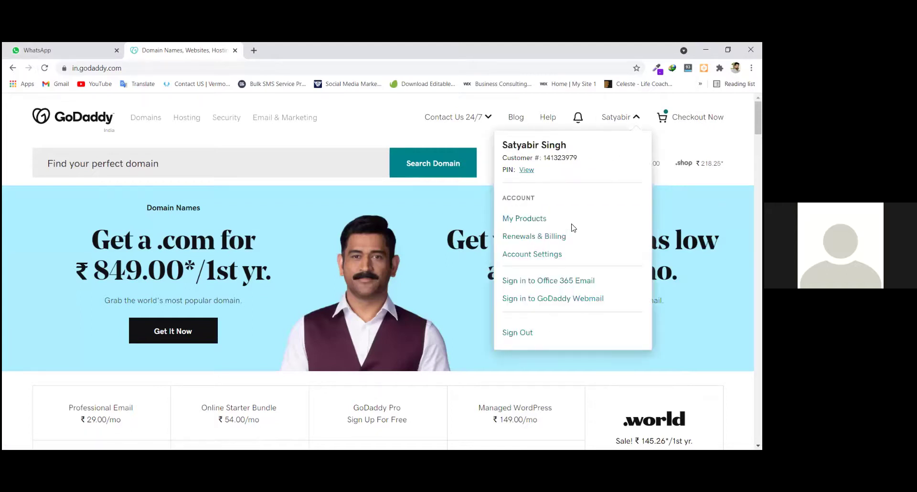
{"action": "left_click", "coordinate": [523, 227]}
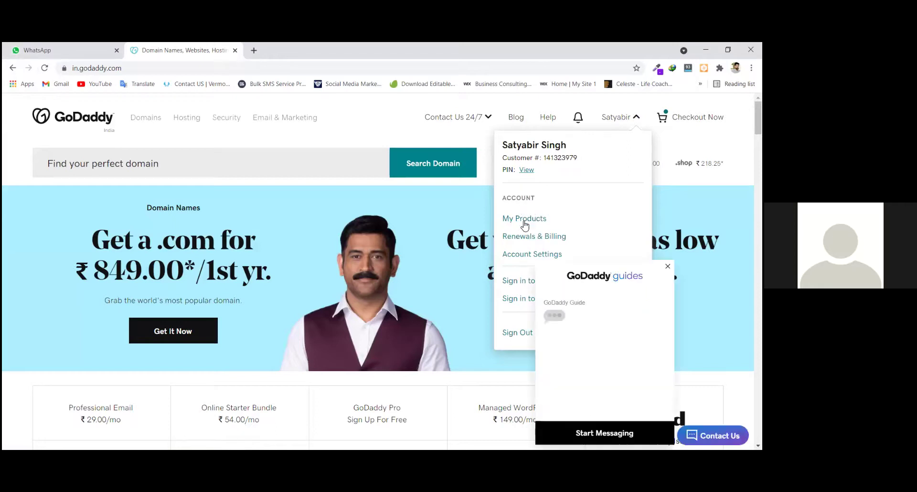
{"action": "left_click", "coordinate": [523, 219]}
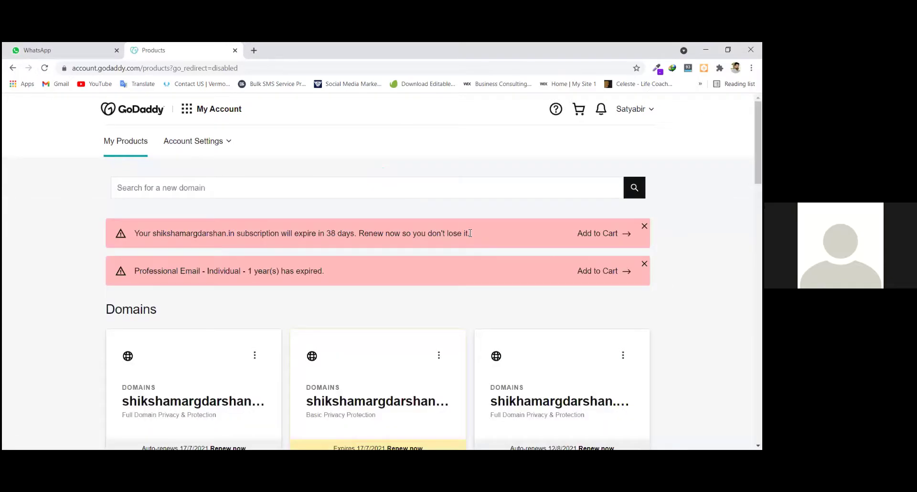
Examine the account's domain cards and the Domains and Email & Office entries under All Products and Services.
{"action": "scroll", "coordinate": [454, 240], "scroll_direction": "down", "scroll_amount": 5}
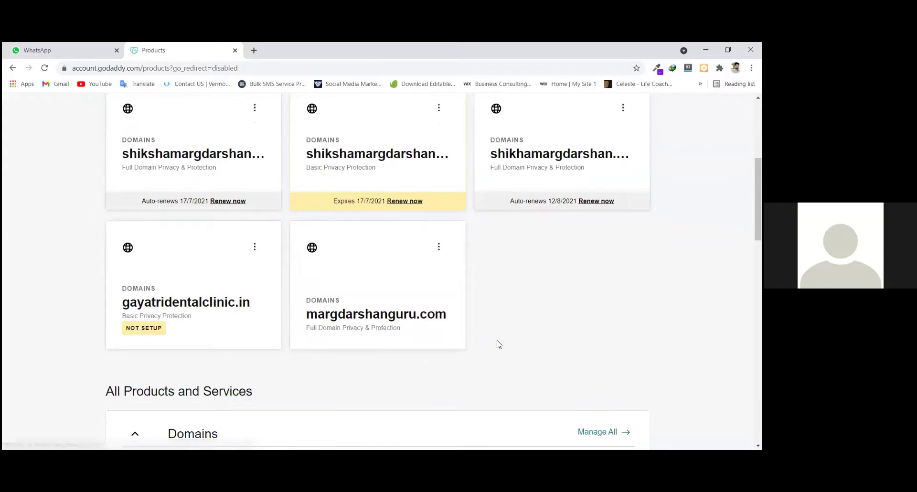
{"action": "scroll", "coordinate": [213, 224], "scroll_direction": "up", "scroll_amount": 4}
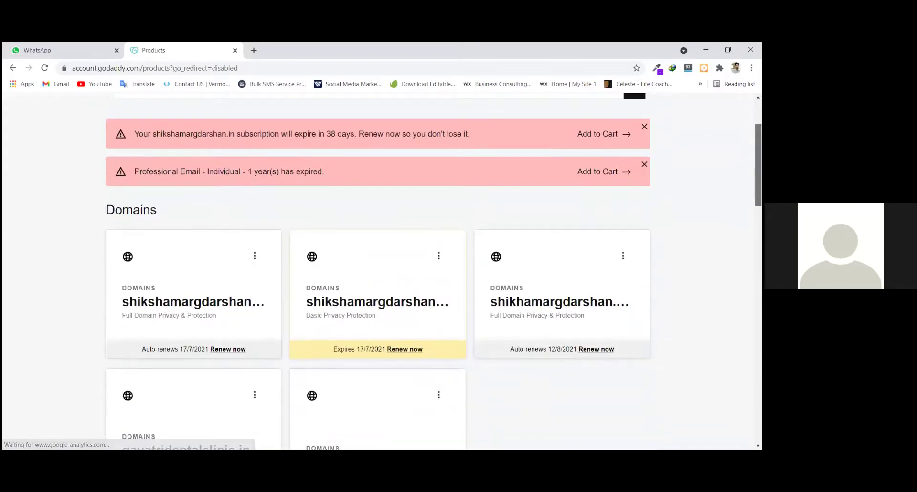
{"action": "scroll", "coordinate": [213, 223], "scroll_direction": "down", "scroll_amount": 3}
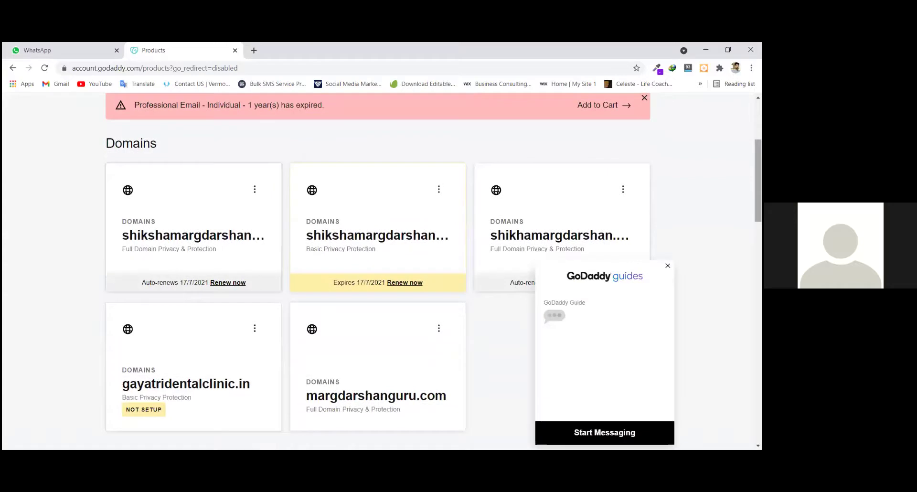
{"action": "scroll", "coordinate": [320, 272], "scroll_direction": "down", "scroll_amount": 3}
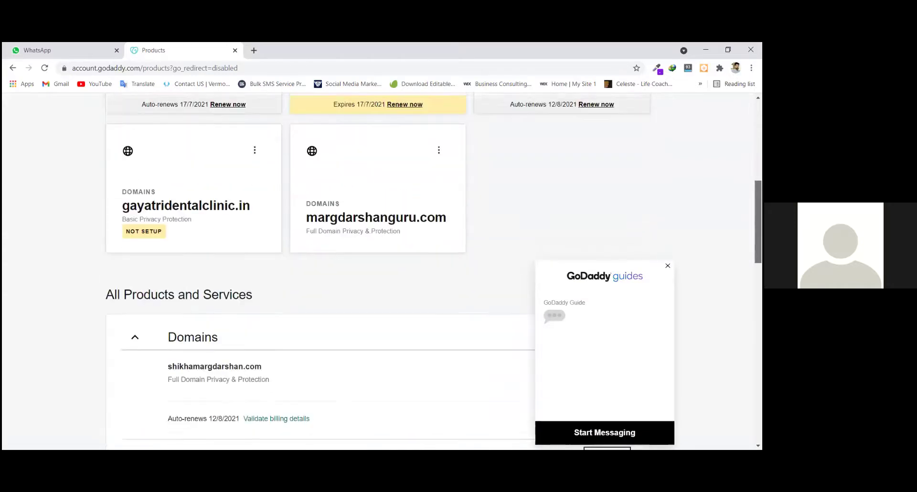
{"action": "scroll", "coordinate": [150, 163], "scroll_direction": "up", "scroll_amount": 3}
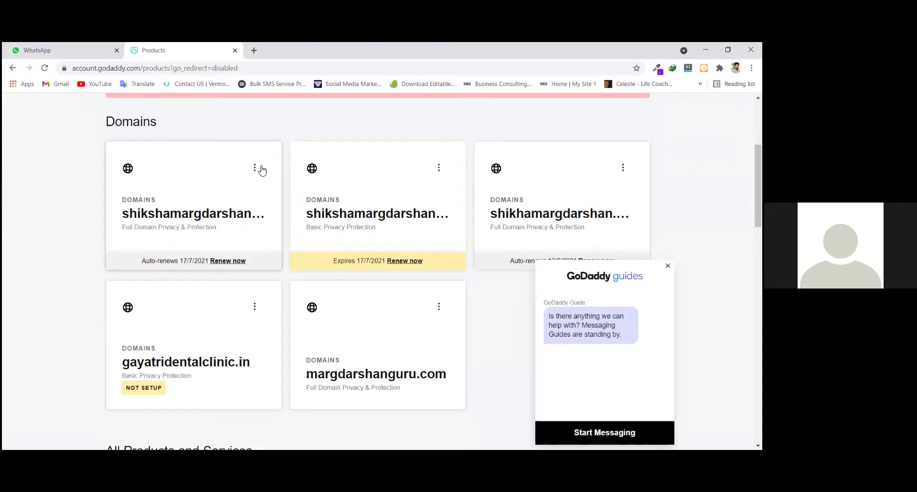
{"action": "scroll", "coordinate": [309, 158], "scroll_direction": "down", "scroll_amount": 2}
{"action": "scroll", "coordinate": [309, 157], "scroll_direction": "up", "scroll_amount": 1}
{"action": "scroll", "coordinate": [310, 158], "scroll_direction": "down", "scroll_amount": 5}
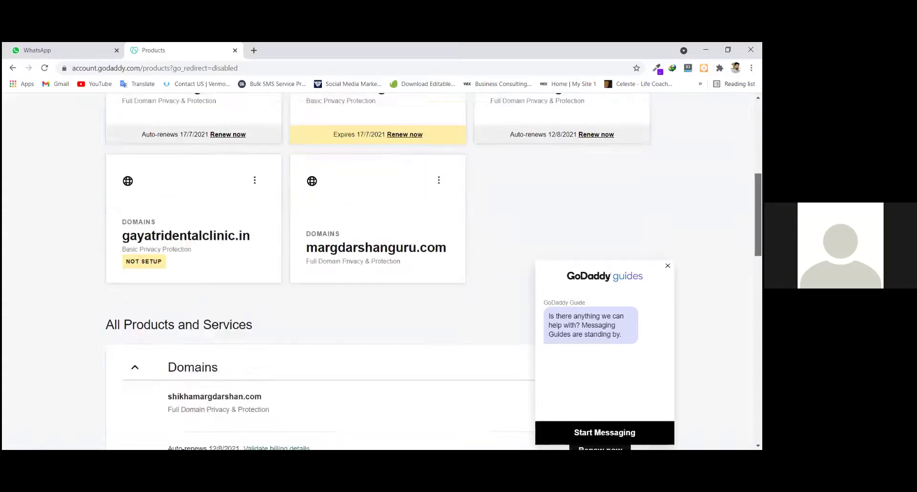
{"action": "scroll", "coordinate": [433, 271], "scroll_direction": "down", "scroll_amount": 3}
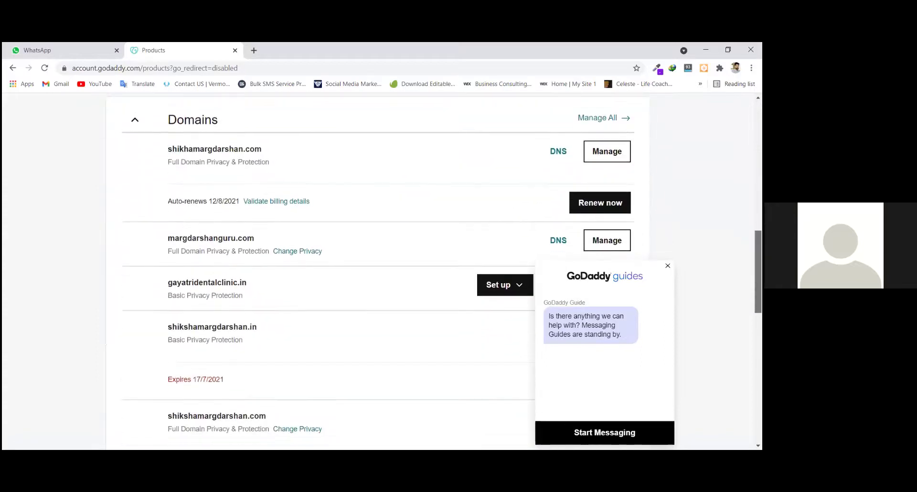
{"action": "scroll", "coordinate": [377, 268], "scroll_direction": "down", "scroll_amount": 7}
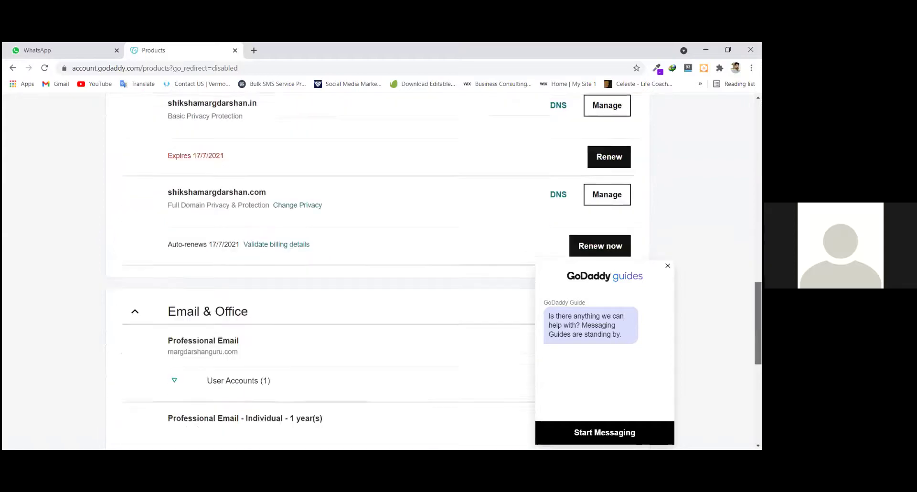
{"action": "scroll", "coordinate": [378, 268], "scroll_direction": "up", "scroll_amount": 10}
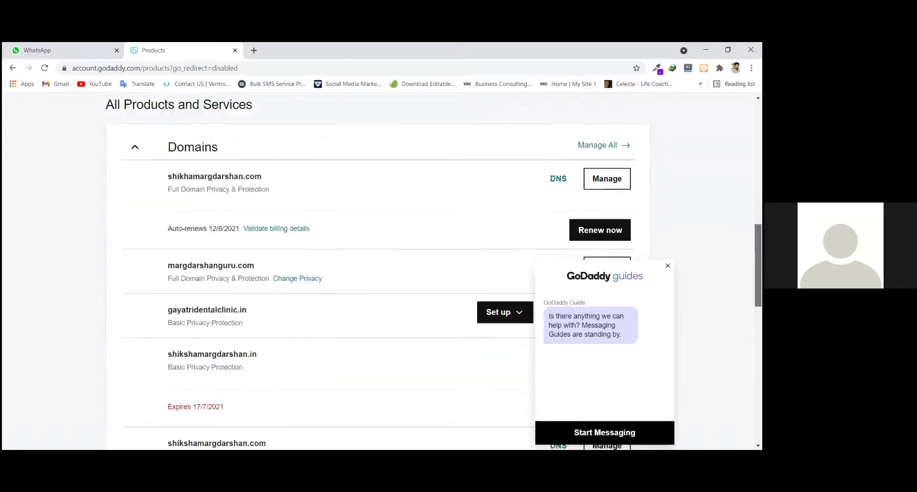
{"action": "scroll", "coordinate": [377, 268], "scroll_direction": "down", "scroll_amount": 7}
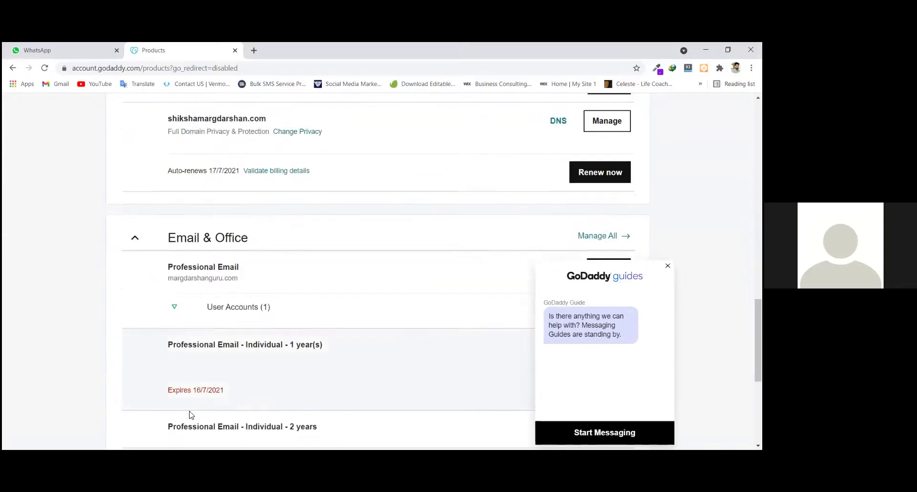
{"action": "scroll", "coordinate": [315, 268], "scroll_direction": "down", "scroll_amount": 5}
{"action": "scroll", "coordinate": [377, 268], "scroll_direction": "up", "scroll_amount": 15}
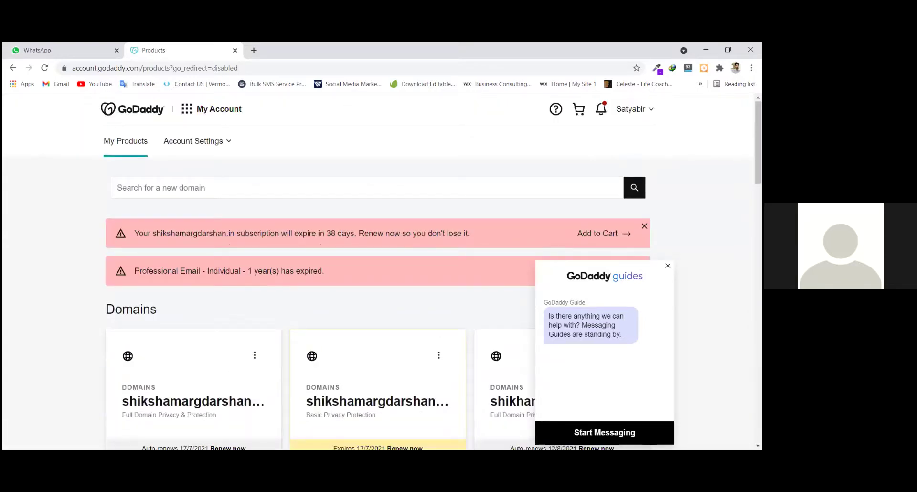
{"action": "scroll", "coordinate": [584, 198], "scroll_direction": "down", "scroll_amount": 3}
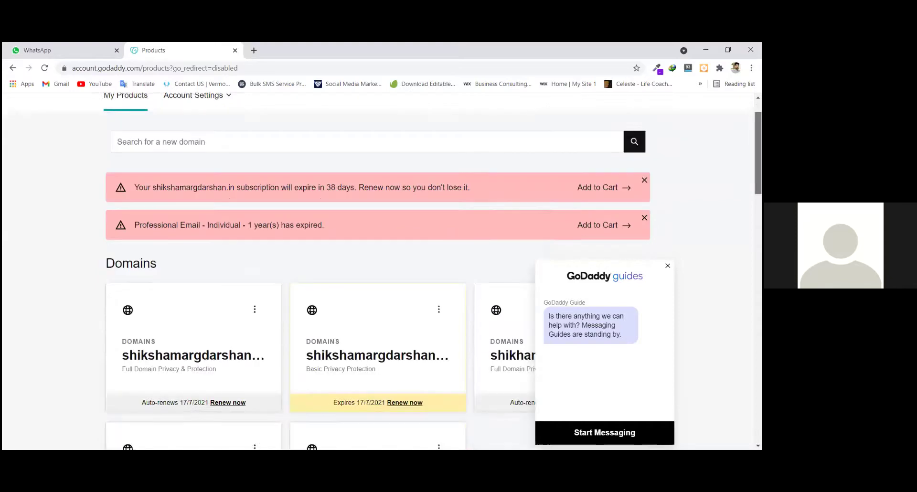
{"action": "scroll", "coordinate": [585, 197], "scroll_direction": "down", "scroll_amount": 1}
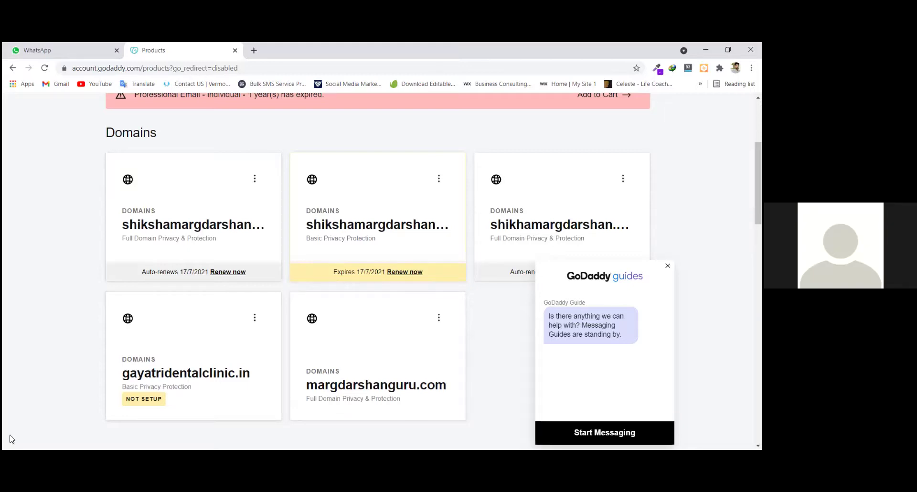
Open a blank browser tab and return to the GoDaddy products page.
{"action": "left_click", "coordinate": [254, 50]}
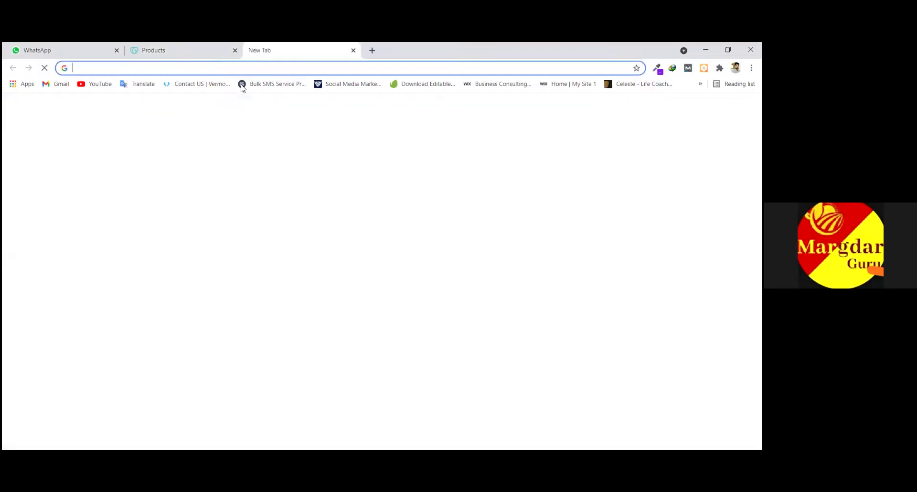
{"action": "left_click", "coordinate": [205, 51]}
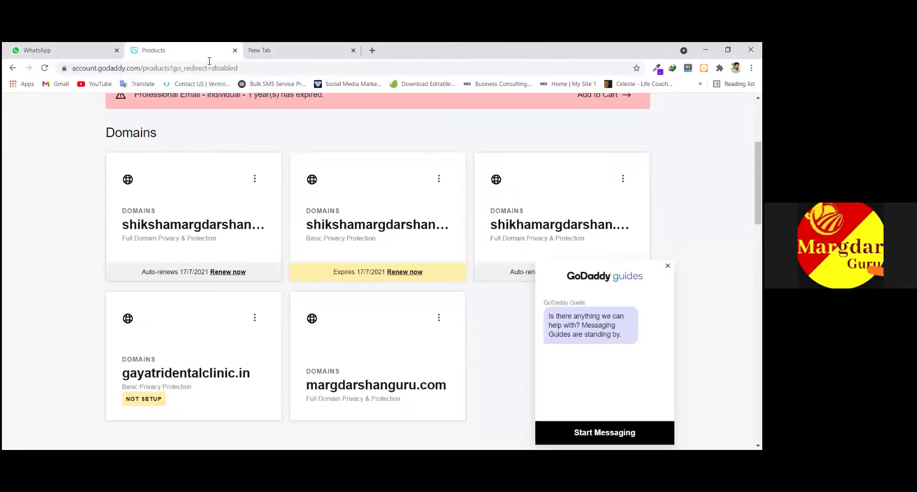
{"action": "scroll", "coordinate": [292, 174], "scroll_direction": "up", "scroll_amount": 2}
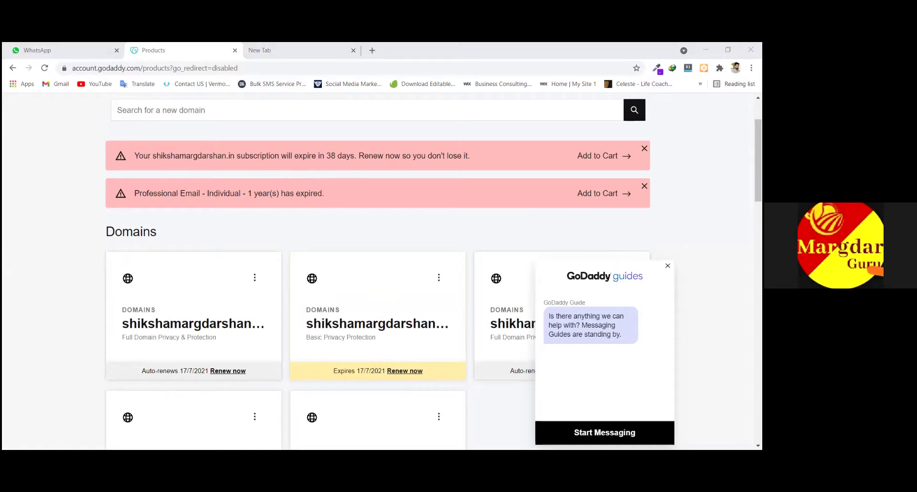
{"action": "scroll", "coordinate": [291, 311], "scroll_direction": "down", "scroll_amount": 1}
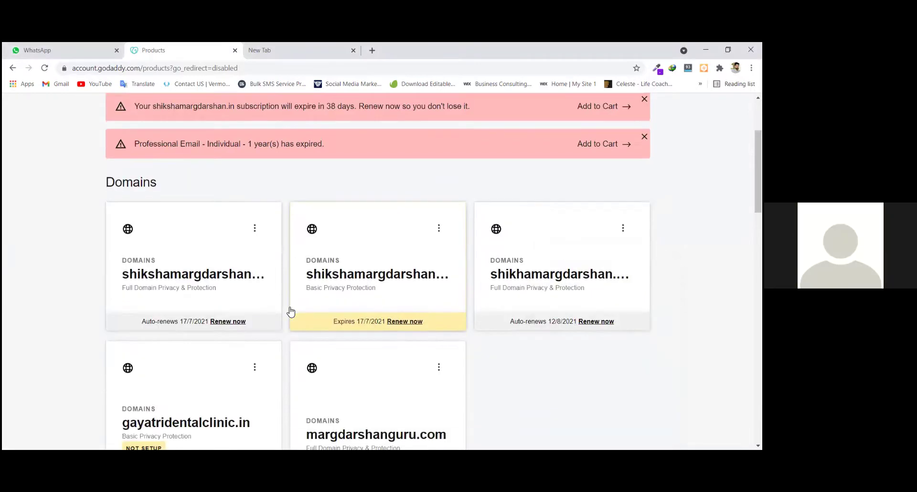
{"action": "scroll", "coordinate": [438, 274], "scroll_direction": "up", "scroll_amount": 1}
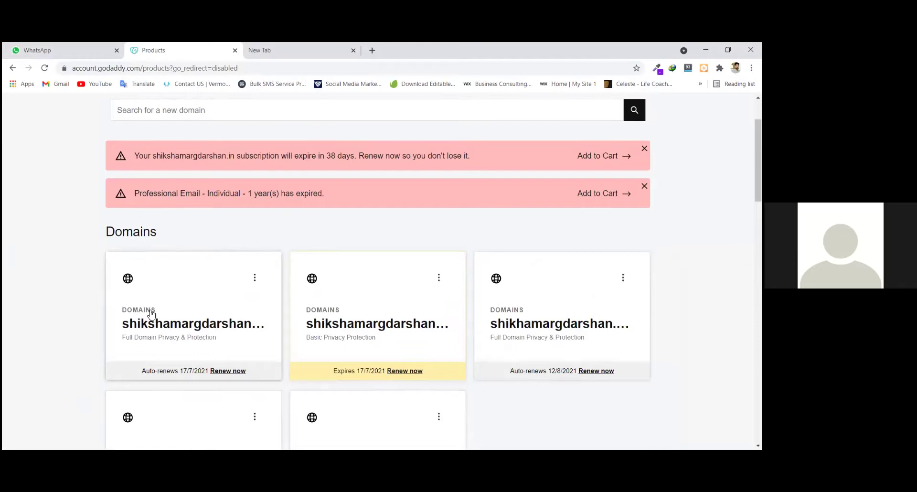
{"action": "scroll", "coordinate": [149, 311], "scroll_direction": "down", "scroll_amount": 1}
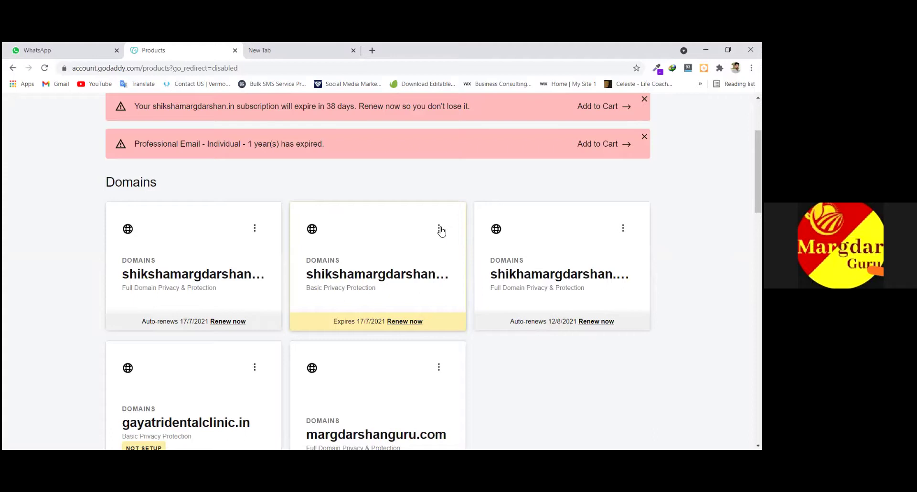
{"action": "scroll", "coordinate": [291, 231], "scroll_direction": "up", "scroll_amount": 3}
{"action": "scroll", "coordinate": [262, 281], "scroll_direction": "down", "scroll_amount": 1}
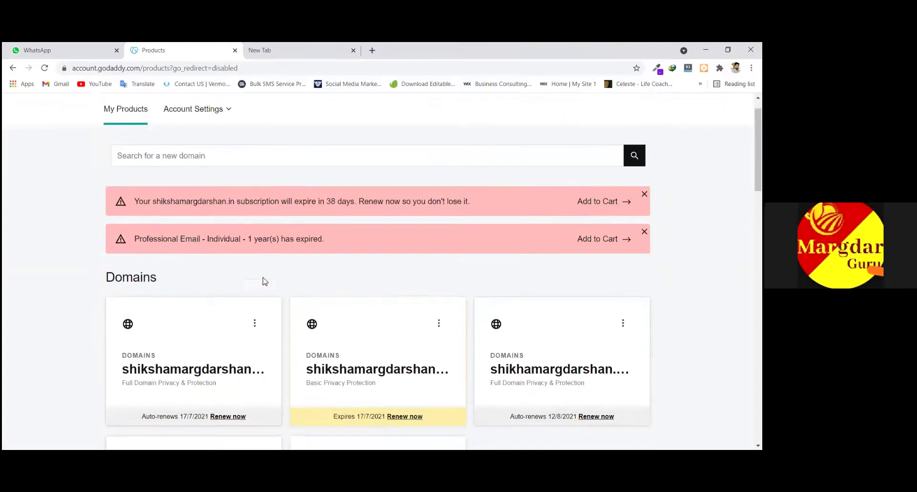
{"action": "scroll", "coordinate": [263, 281], "scroll_direction": "up", "scroll_amount": 1}
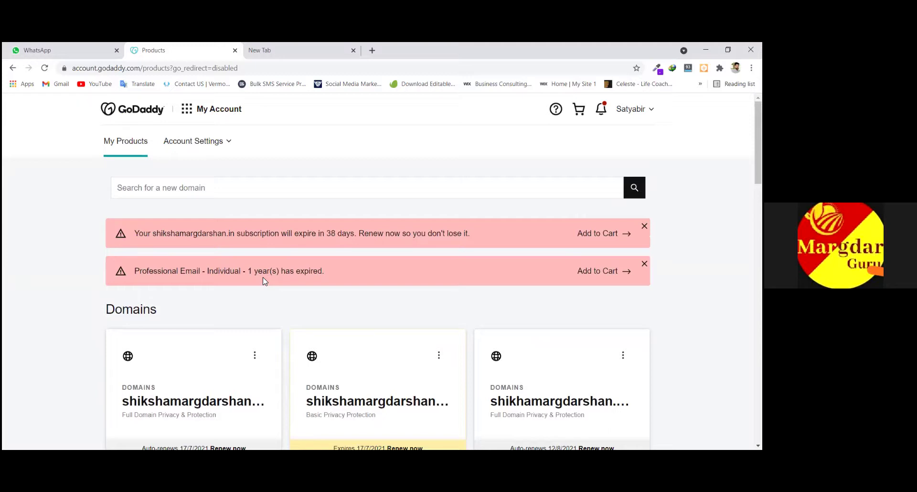
{"action": "scroll", "coordinate": [263, 296], "scroll_direction": "down", "scroll_amount": 2}
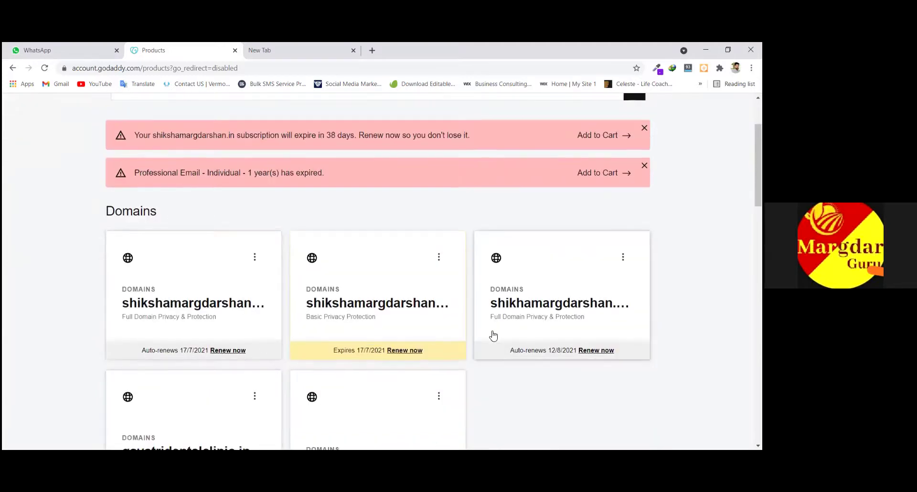
{"action": "scroll", "coordinate": [493, 335], "scroll_direction": "up", "scroll_amount": 2}
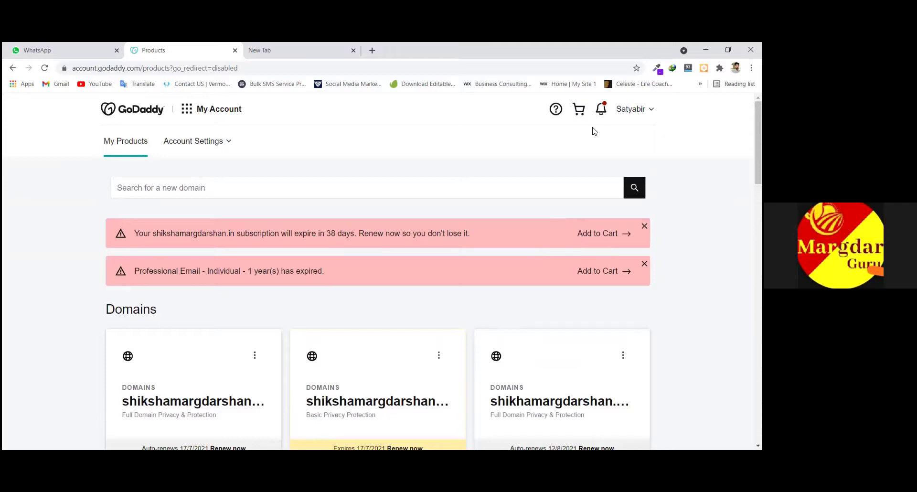
{"action": "scroll", "coordinate": [517, 317], "scroll_direction": "down", "scroll_amount": 3}
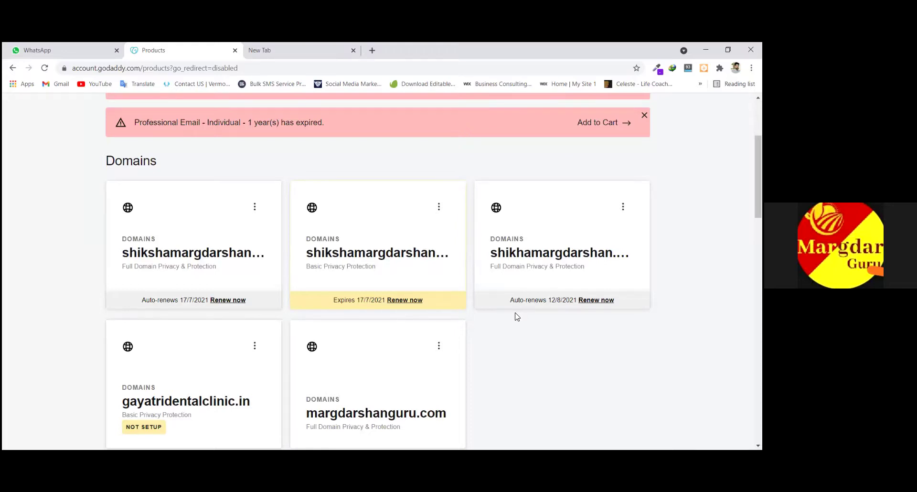
{"action": "scroll", "coordinate": [516, 317], "scroll_direction": "up", "scroll_amount": 1}
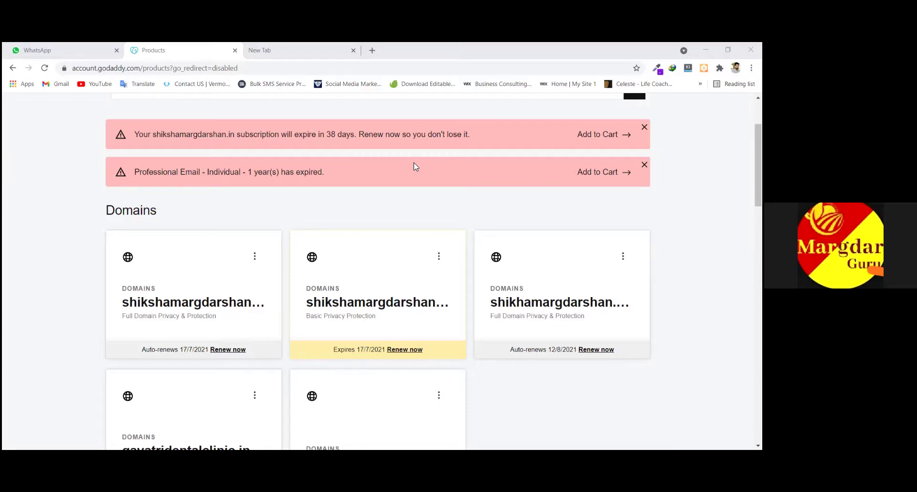
{"action": "scroll", "coordinate": [413, 166], "scroll_direction": "down", "scroll_amount": 3}
{"action": "scroll", "coordinate": [413, 166], "scroll_direction": "down", "scroll_amount": 3}
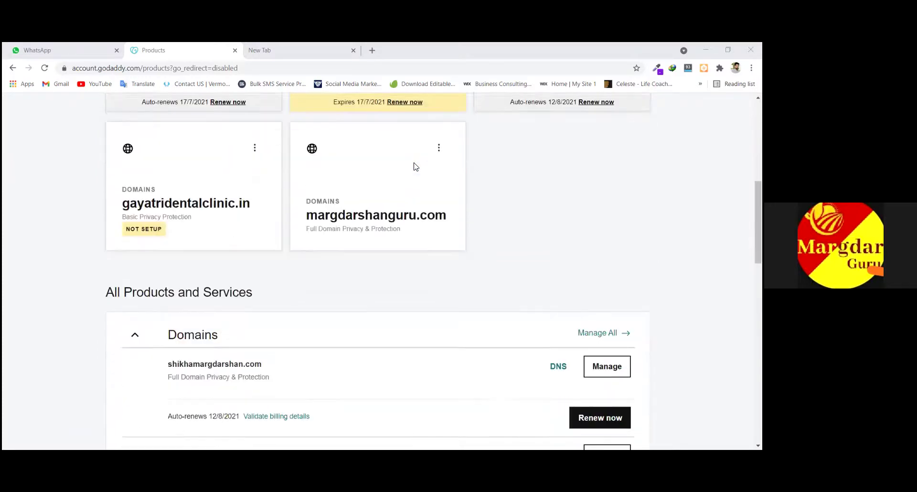
Examine the listed domains, the Email & Office and Email Marketing products, and the domain cards on the products page.
{"action": "scroll", "coordinate": [413, 166], "scroll_direction": "down", "scroll_amount": 2}
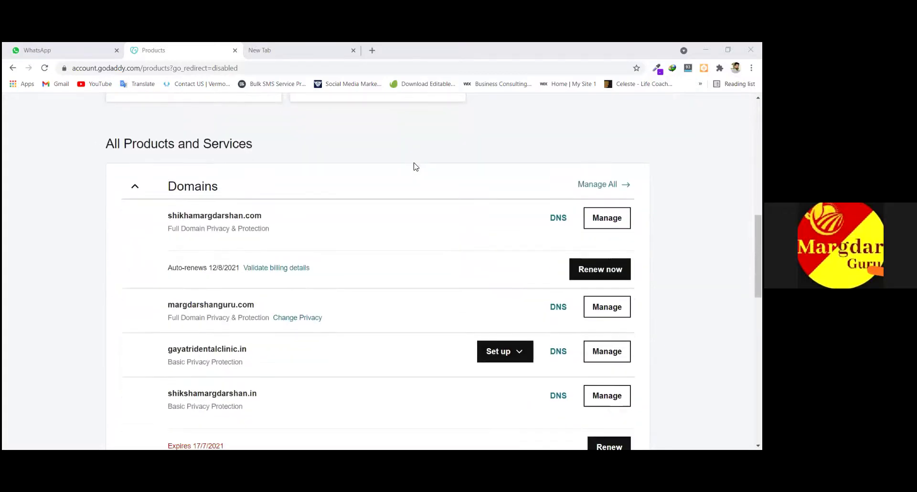
{"action": "scroll", "coordinate": [413, 166], "scroll_direction": "down", "scroll_amount": 1}
{"action": "scroll", "coordinate": [415, 166], "scroll_direction": "down", "scroll_amount": 3}
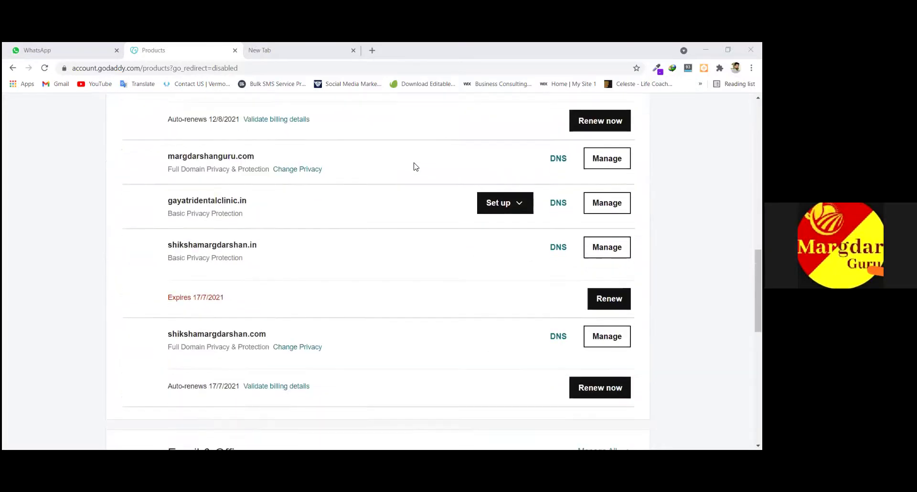
{"action": "scroll", "coordinate": [416, 166], "scroll_direction": "up", "scroll_amount": 1}
{"action": "scroll", "coordinate": [416, 167], "scroll_direction": "down", "scroll_amount": 5}
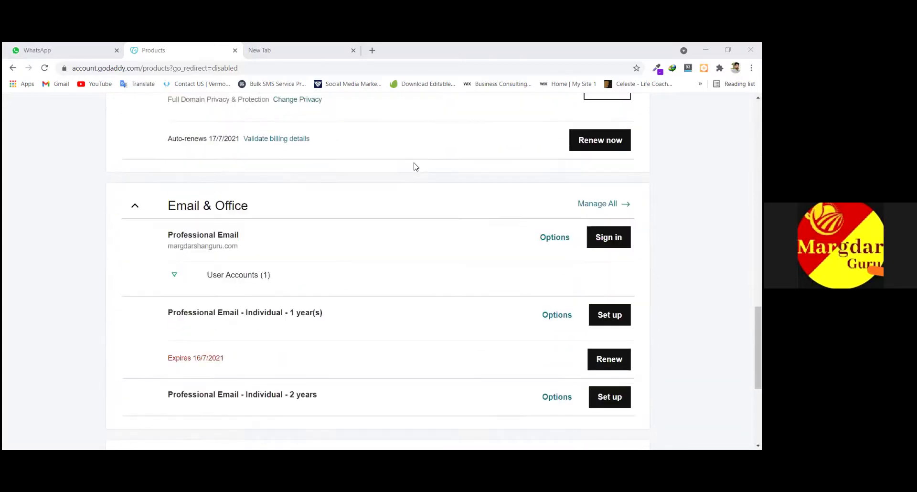
{"action": "scroll", "coordinate": [415, 166], "scroll_direction": "down", "scroll_amount": 1}
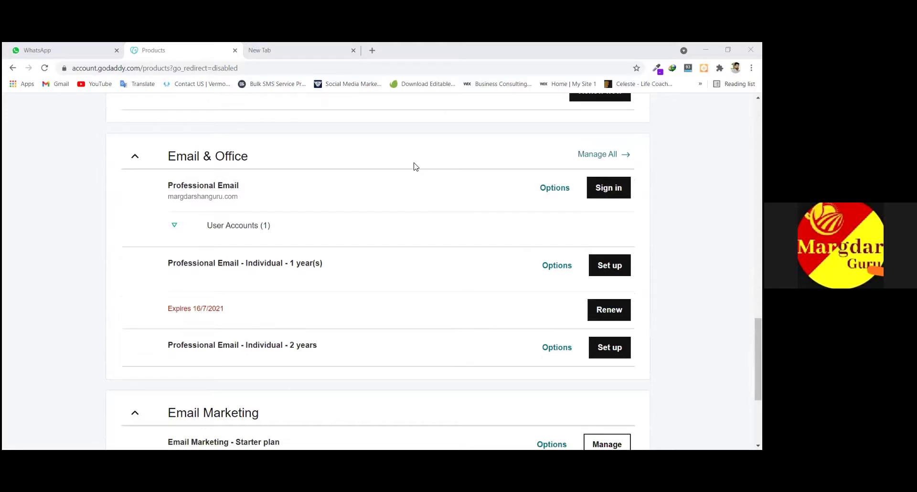
{"action": "scroll", "coordinate": [415, 166], "scroll_direction": "down", "scroll_amount": 4}
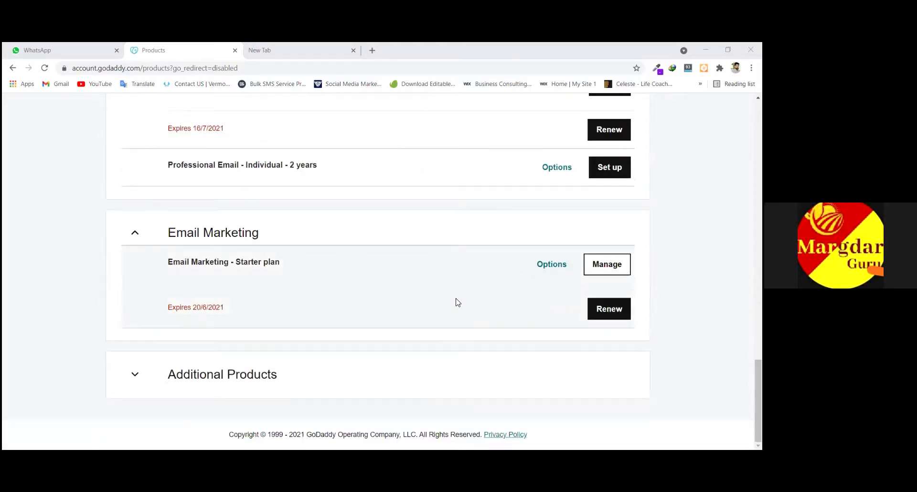
{"action": "scroll", "coordinate": [580, 256], "scroll_direction": "up", "scroll_amount": 4}
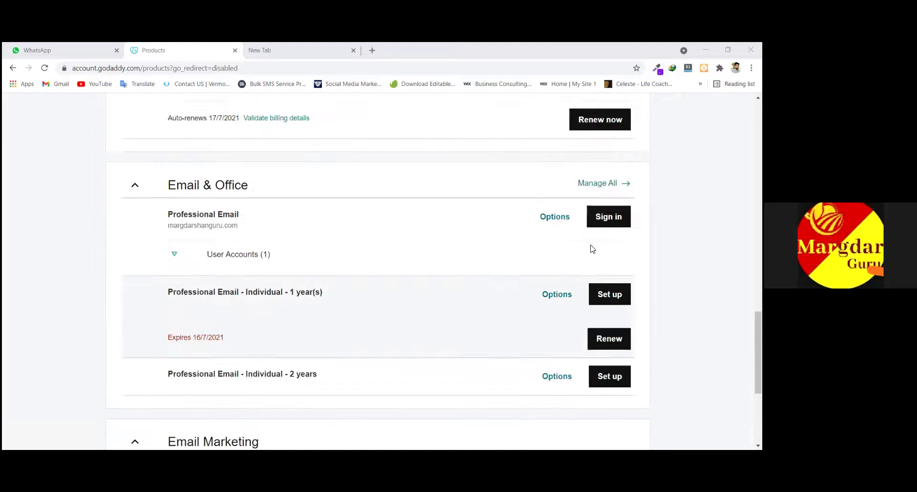
{"action": "scroll", "coordinate": [592, 249], "scroll_direction": "up", "scroll_amount": 10}
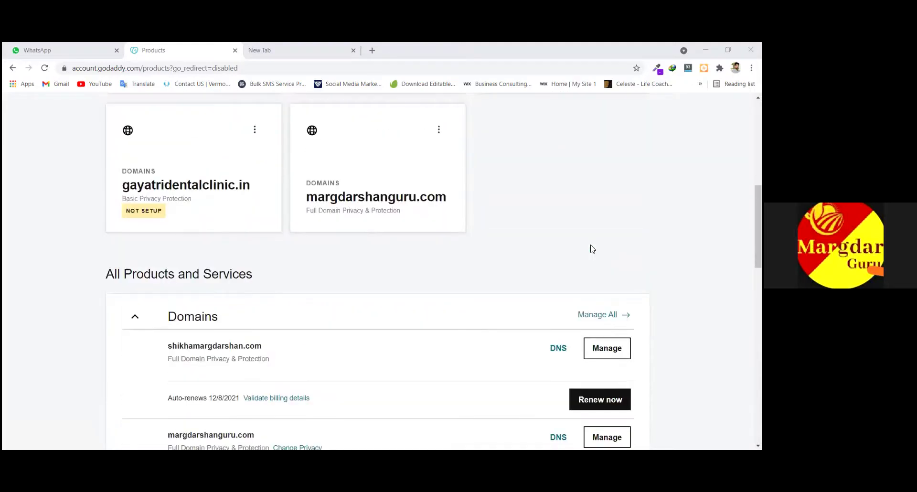
{"action": "scroll", "coordinate": [592, 248], "scroll_direction": "up", "scroll_amount": 7}
{"action": "scroll", "coordinate": [592, 248], "scroll_direction": "down", "scroll_amount": 3}
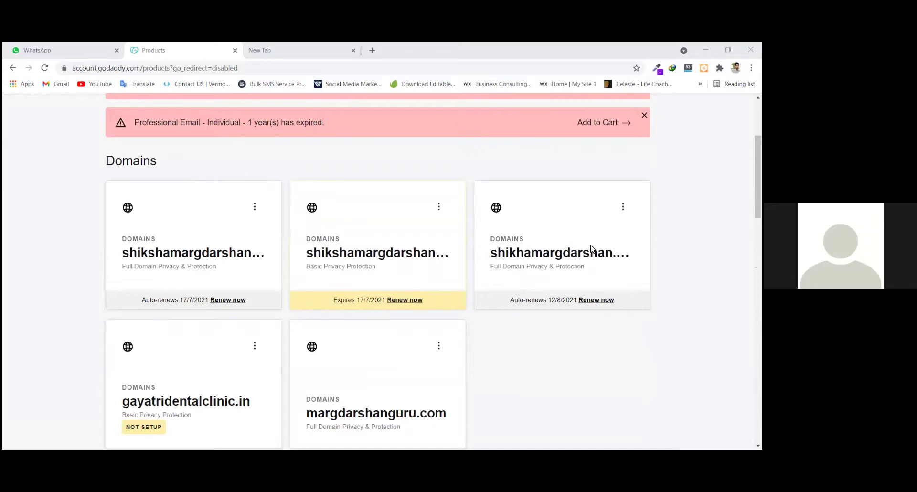
{"action": "scroll", "coordinate": [591, 248], "scroll_direction": "up", "scroll_amount": 3}
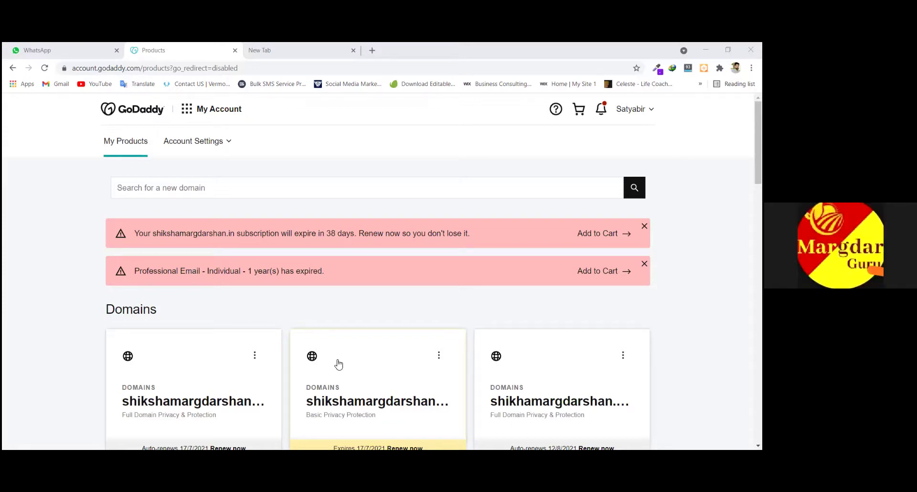
Open DNS management for the shikshamargdarshan.in domain from its domain card.
{"action": "scroll", "coordinate": [344, 203], "scroll_direction": "down", "scroll_amount": 2}
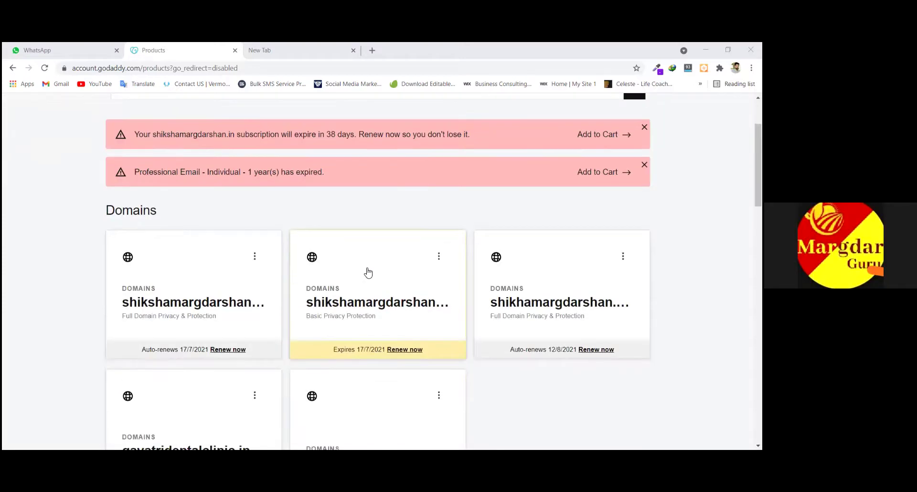
{"action": "scroll", "coordinate": [303, 268], "scroll_direction": "up", "scroll_amount": 2}
{"action": "scroll", "coordinate": [304, 272], "scroll_direction": "down", "scroll_amount": 2}
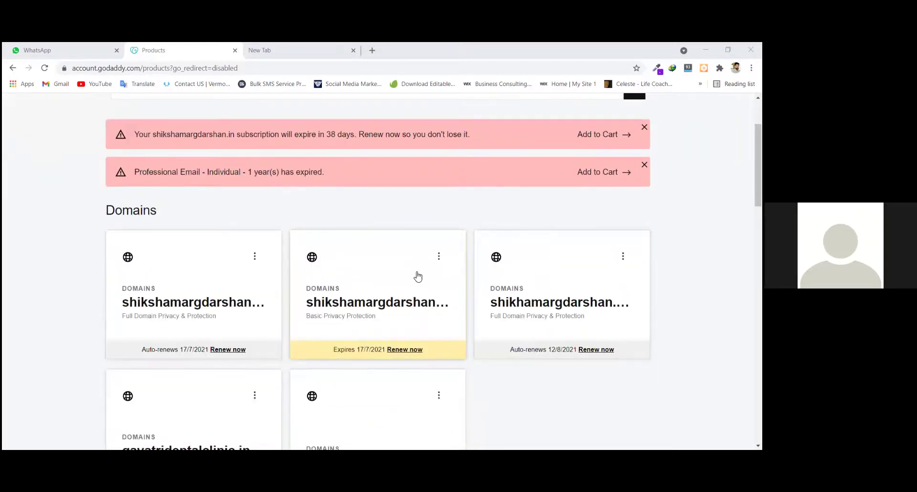
{"action": "left_click", "coordinate": [439, 256]}
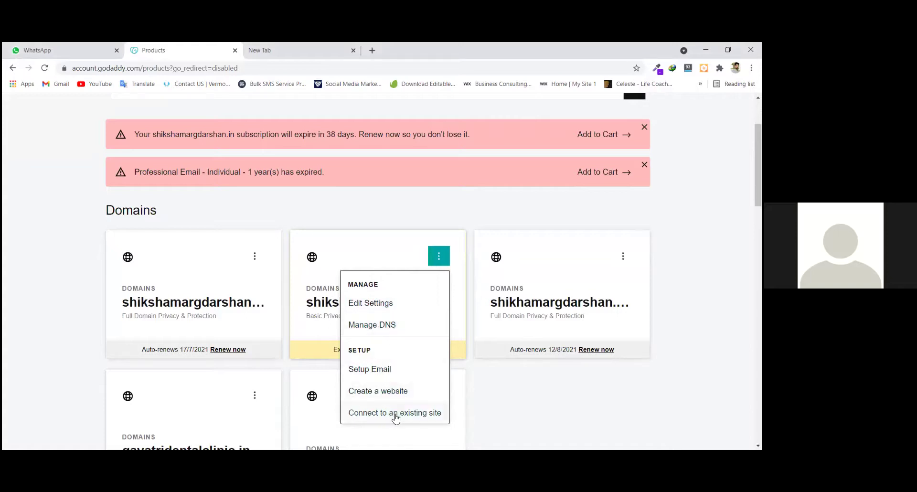
{"action": "left_click", "coordinate": [369, 327]}
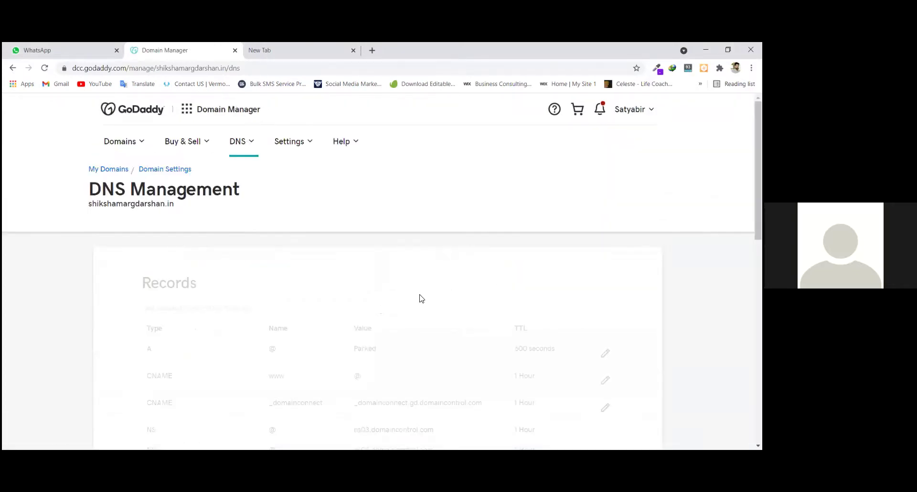
Highlight the Nameservers heading and start changing the domain's default nameservers.
{"action": "scroll", "coordinate": [412, 316], "scroll_direction": "down", "scroll_amount": 6}
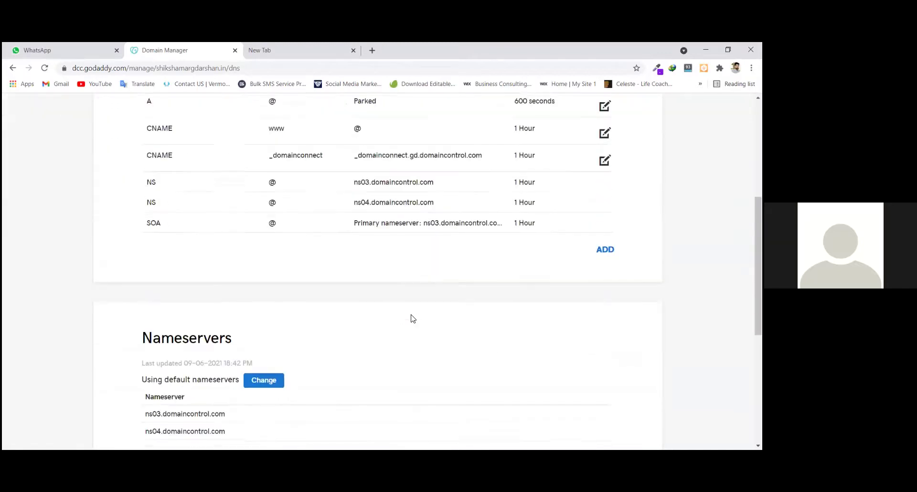
{"action": "scroll", "coordinate": [410, 317], "scroll_direction": "down", "scroll_amount": 6}
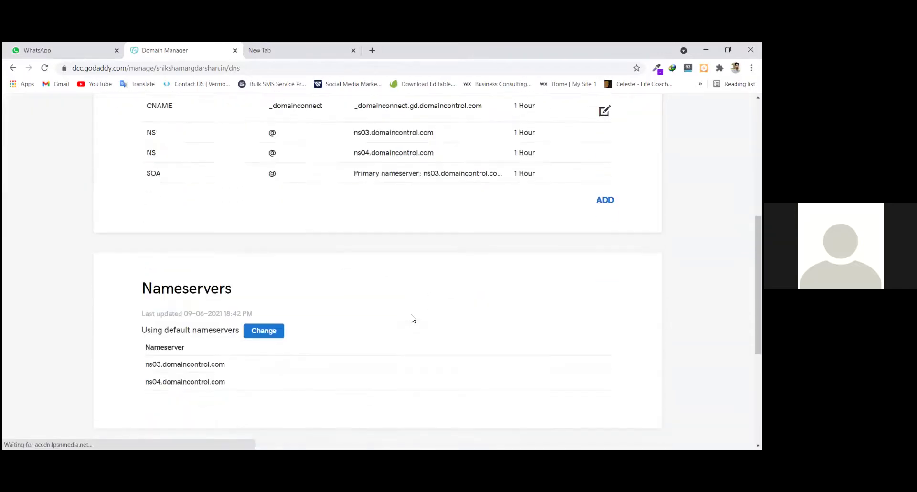
{"action": "scroll", "coordinate": [365, 303], "scroll_direction": "down", "scroll_amount": 1}
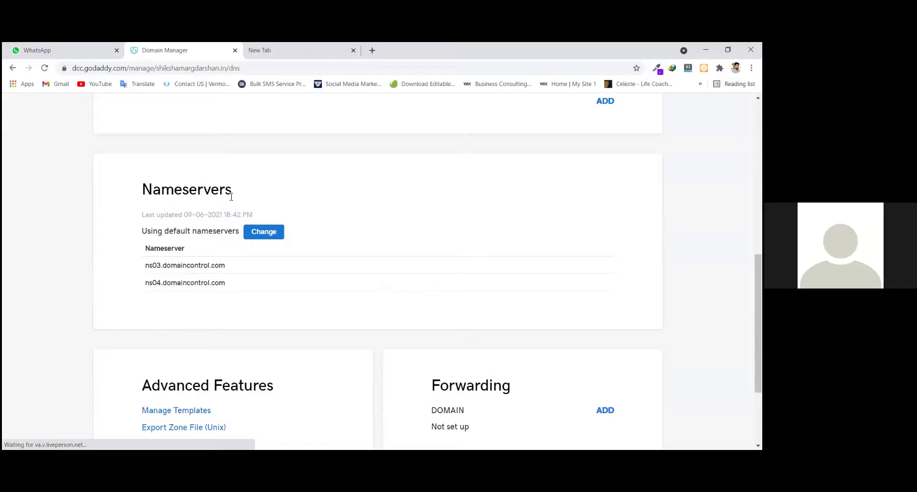
{"action": "left_click_drag", "start_coordinate": [233, 197], "coordinate": [141, 190]}
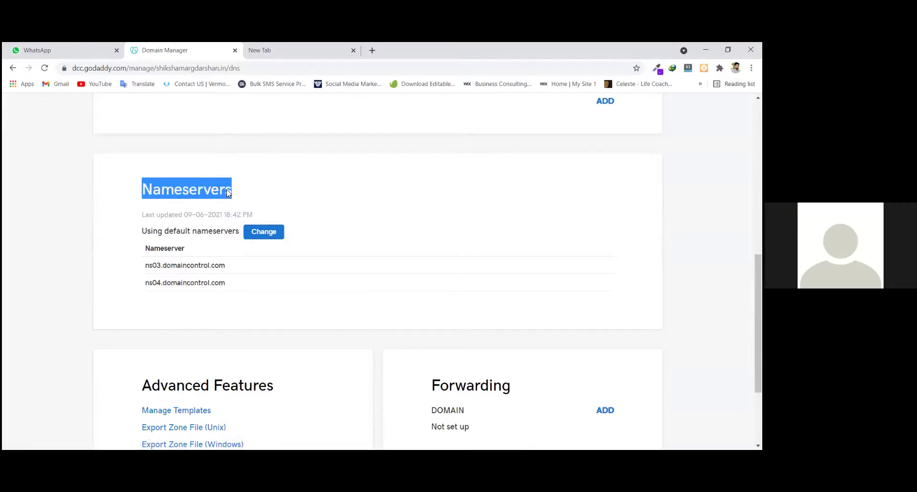
{"action": "left_click", "coordinate": [242, 193]}
{"action": "left_click_drag", "start_coordinate": [234, 191], "coordinate": [139, 191]}
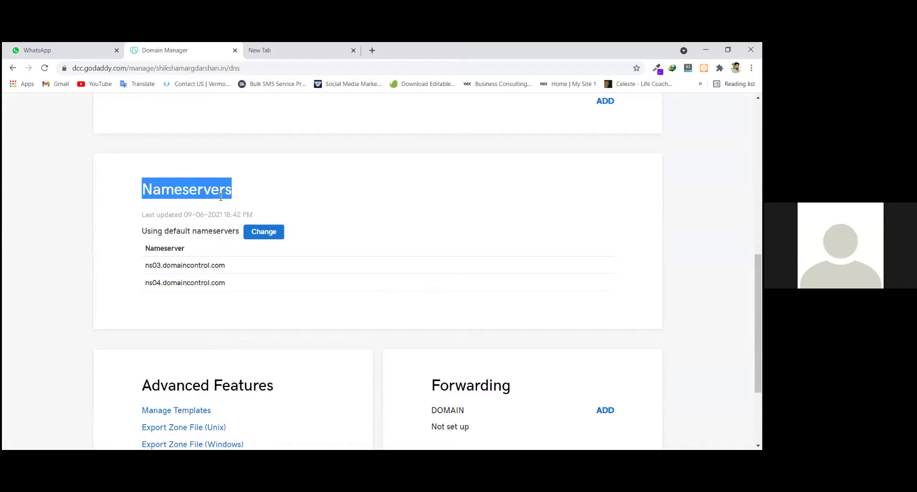
{"action": "left_click", "coordinate": [265, 234]}
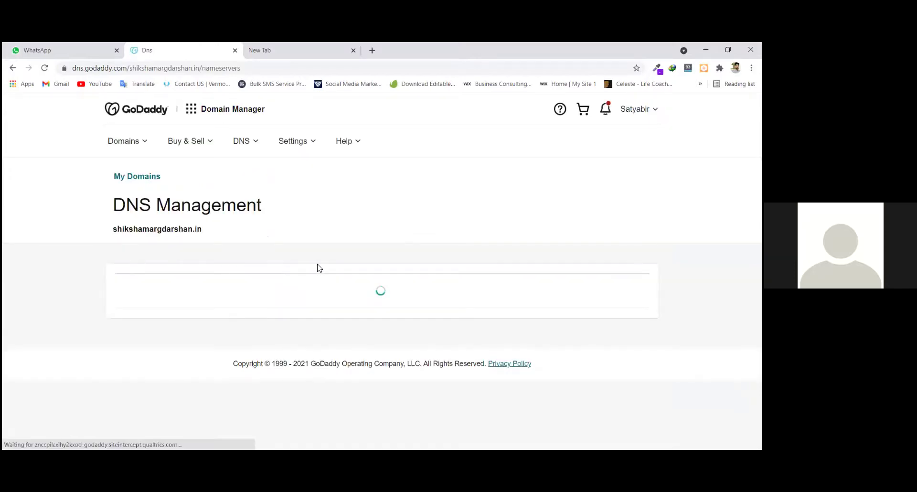
{"action": "scroll", "coordinate": [320, 268], "scroll_direction": "down", "scroll_amount": 2}
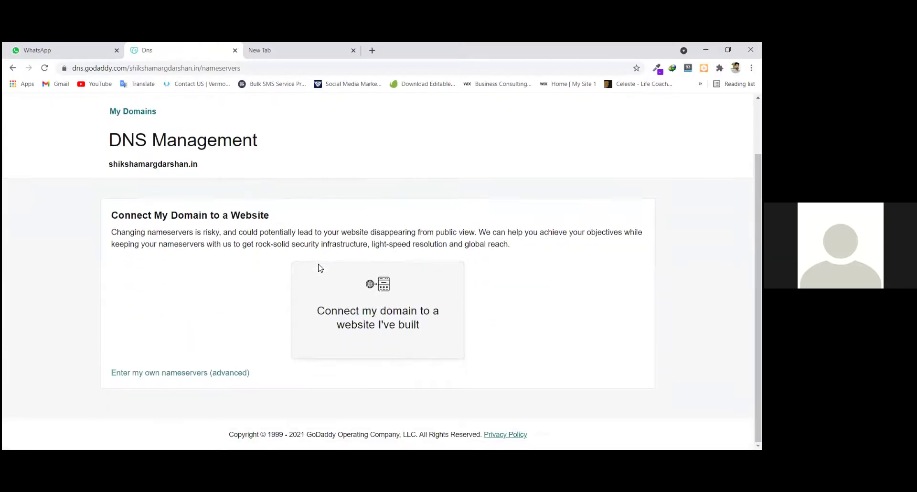
{"action": "scroll", "coordinate": [319, 268], "scroll_direction": "up", "scroll_amount": 2}
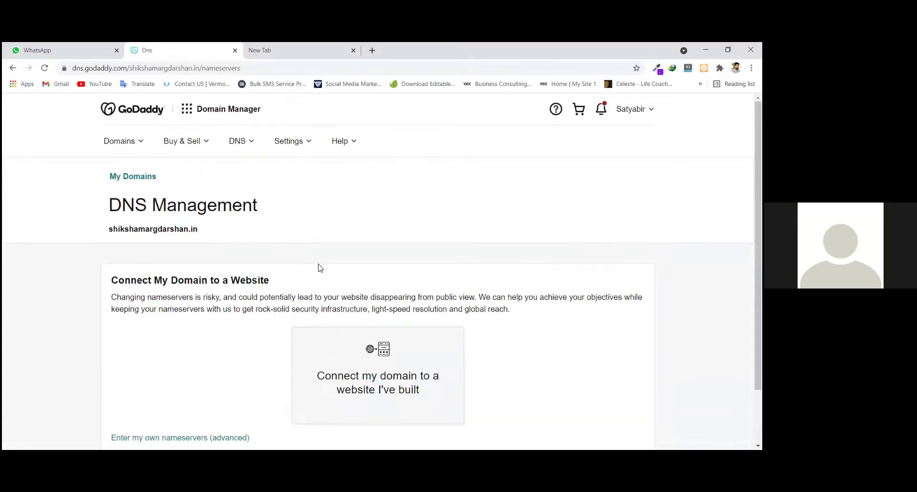
{"action": "scroll", "coordinate": [320, 268], "scroll_direction": "down", "scroll_amount": 2}
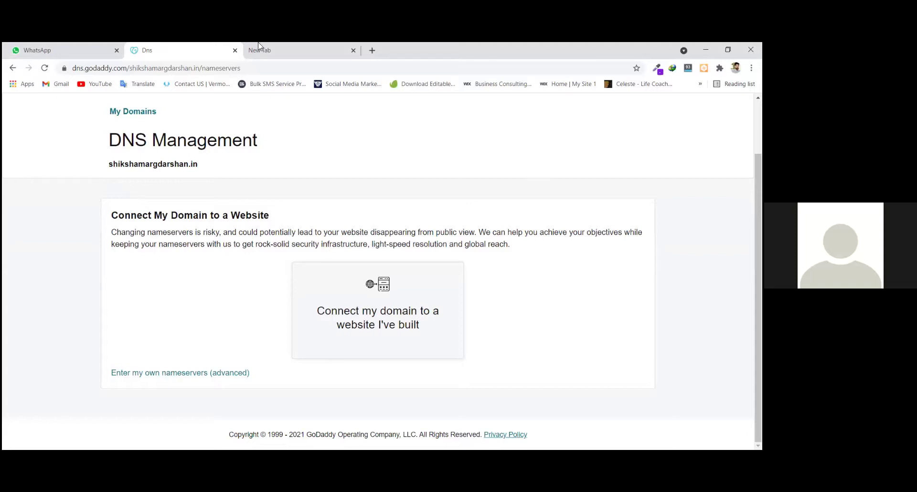
{"action": "key", "text": "ctrl+Tab"}
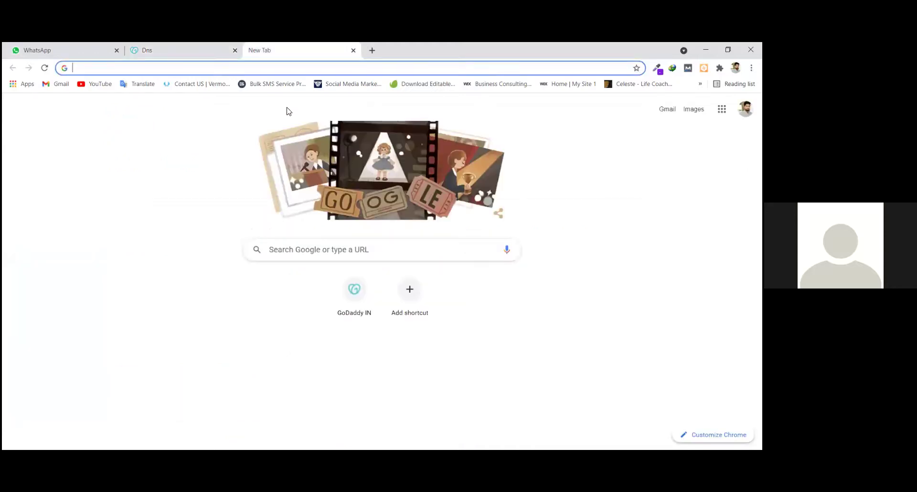
{"action": "left_click", "coordinate": [145, 67]}
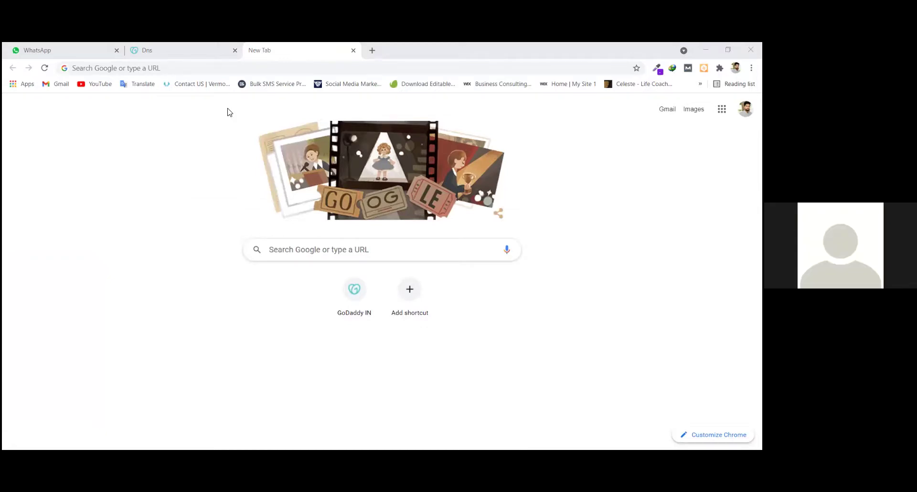
{"action": "left_click", "coordinate": [197, 47]}
{"action": "scroll", "coordinate": [258, 210], "scroll_direction": "up", "scroll_amount": 2}
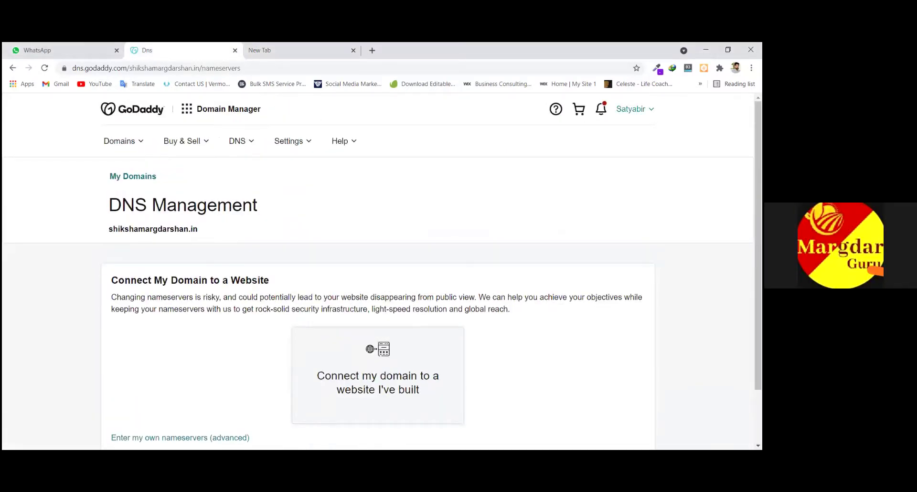
{"action": "left_click", "coordinate": [630, 108]}
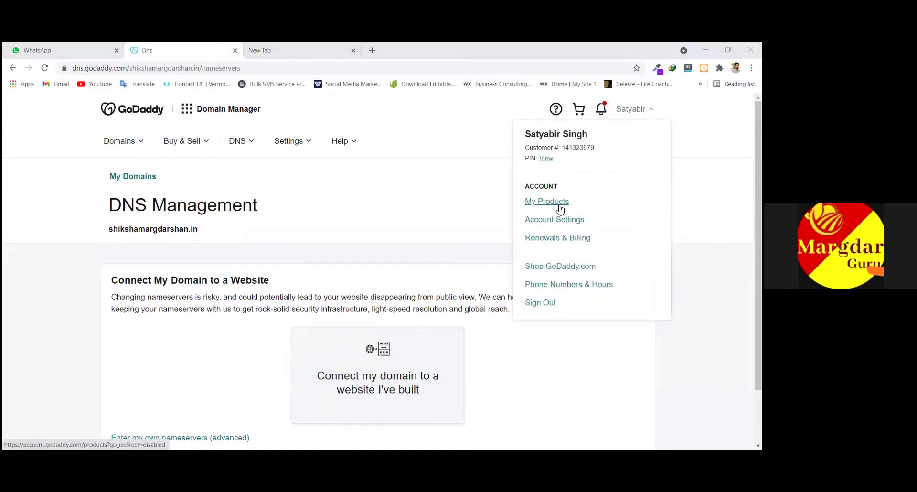
{"action": "left_click", "coordinate": [465, 178]}
{"action": "scroll", "coordinate": [482, 171], "scroll_direction": "down", "scroll_amount": 3}
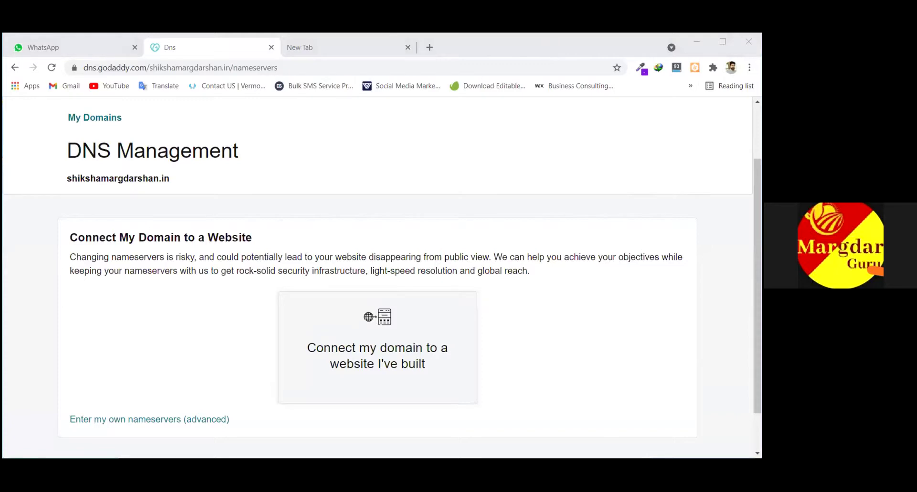
Choose to enter custom nameservers for the domain and go through the Nameserver 1 and Nameserver 2 fields.
{"action": "left_click", "coordinate": [535, 43]}
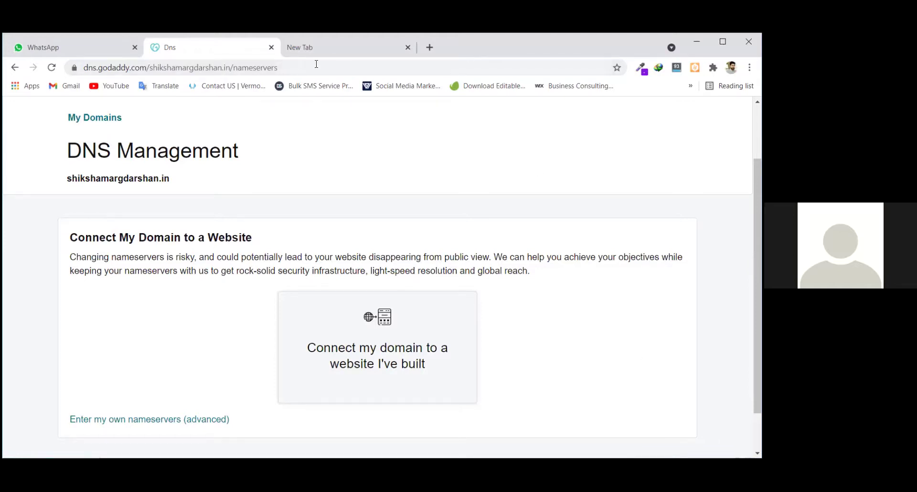
{"action": "scroll", "coordinate": [356, 229], "scroll_direction": "down", "scroll_amount": 1}
{"action": "scroll", "coordinate": [356, 238], "scroll_direction": "up", "scroll_amount": 2}
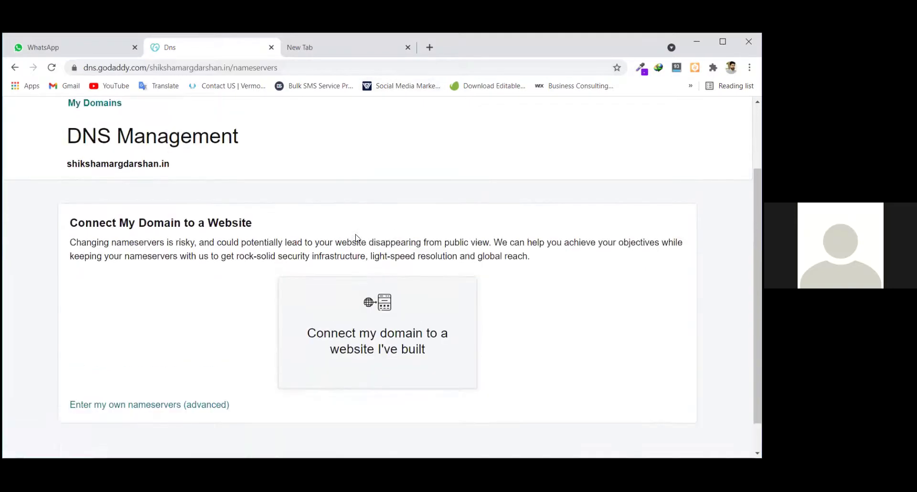
{"action": "scroll", "coordinate": [368, 233], "scroll_direction": "down", "scroll_amount": 2}
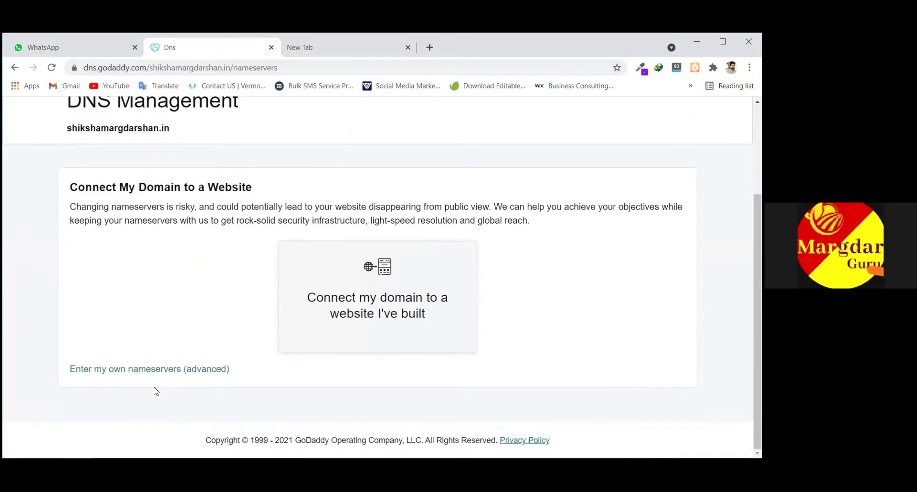
{"action": "left_click", "coordinate": [124, 369]}
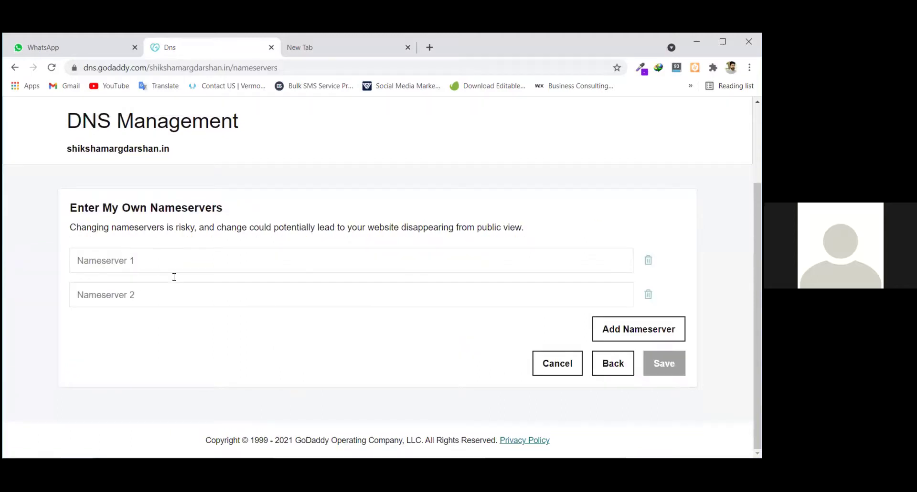
{"action": "left_click", "coordinate": [207, 259]}
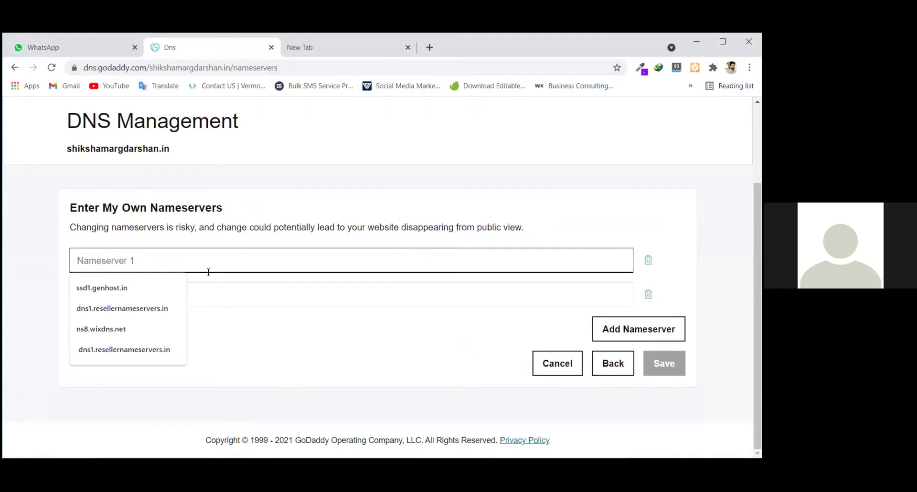
{"action": "left_click", "coordinate": [212, 295]}
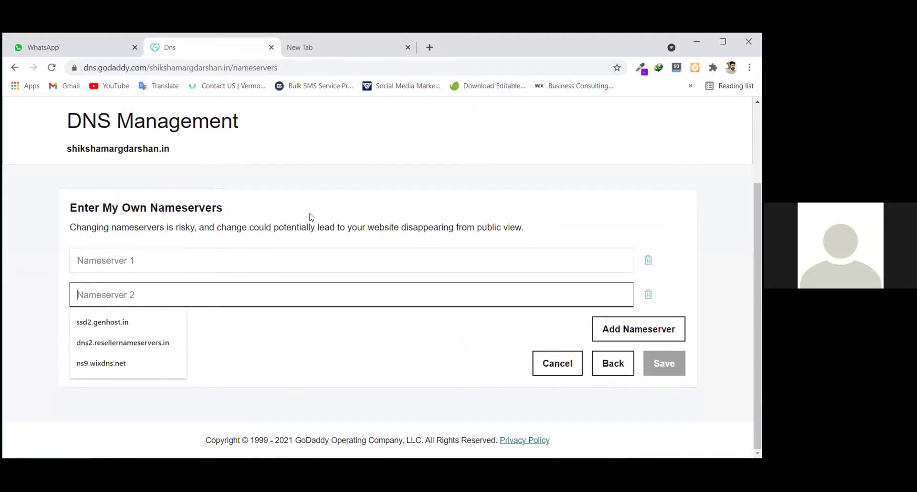
Open hostinger.in in the empty browser tab and compare it with the domain's custom nameserver page.
{"action": "left_click", "coordinate": [342, 48]}
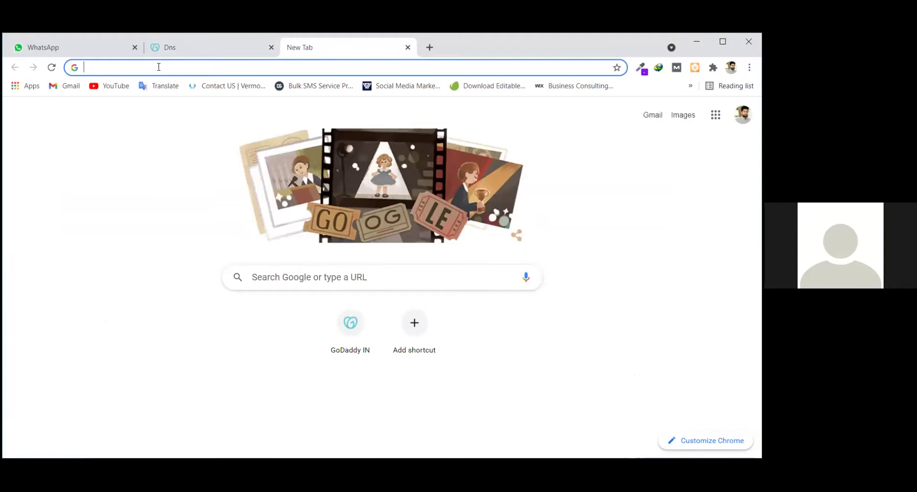
{"action": "type", "text": "hostinger.in"}
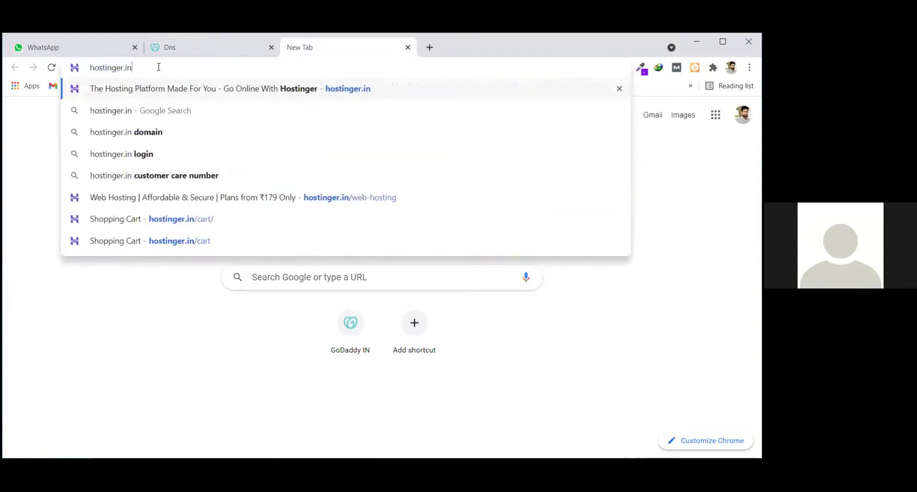
{"action": "key", "text": "Return"}
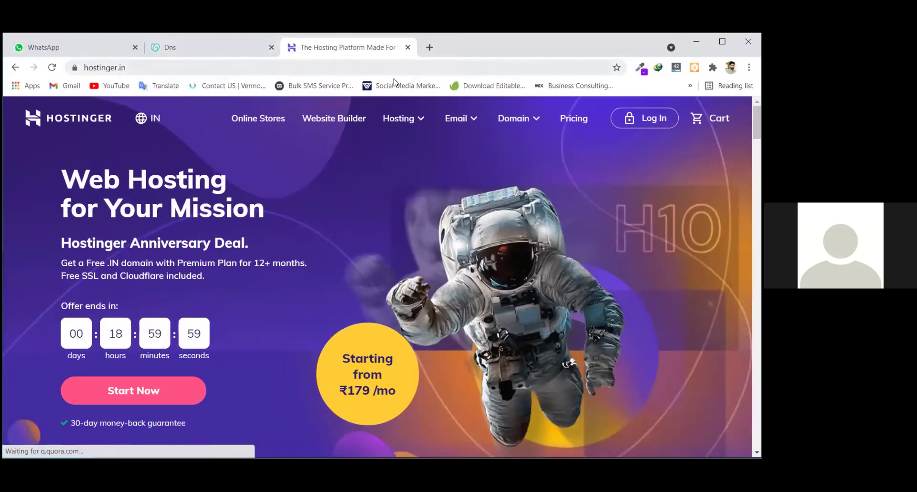
{"action": "left_click", "coordinate": [250, 53]}
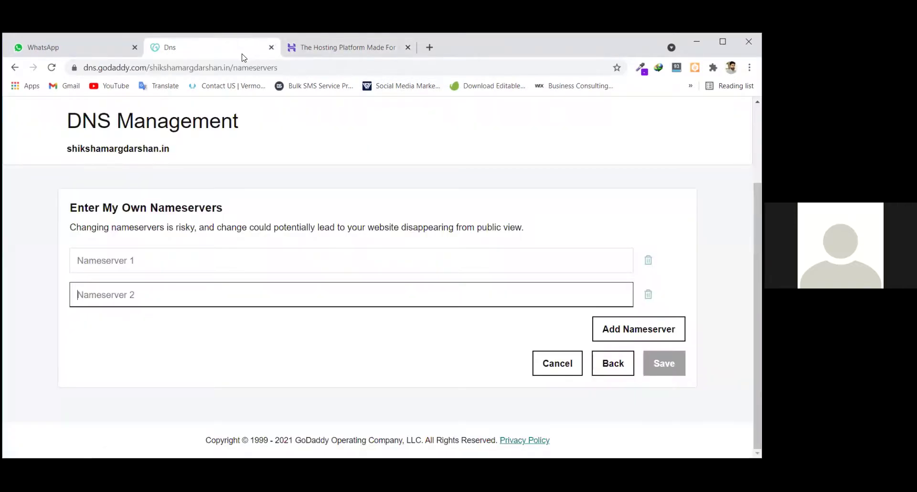
{"action": "key", "text": "ctrl+Tab"}
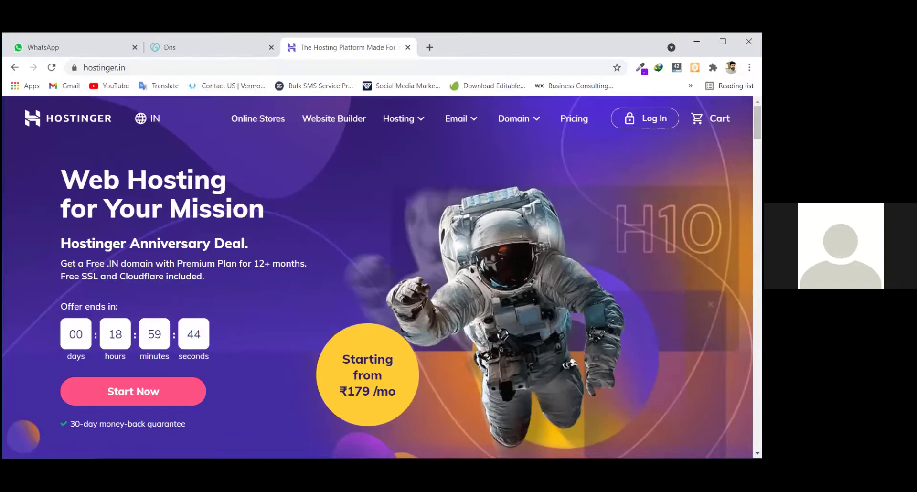
Open Gmail in a new browser tab, search the mail for "ono", and return to the inbox.
{"action": "key", "text": "ctrl+t"}
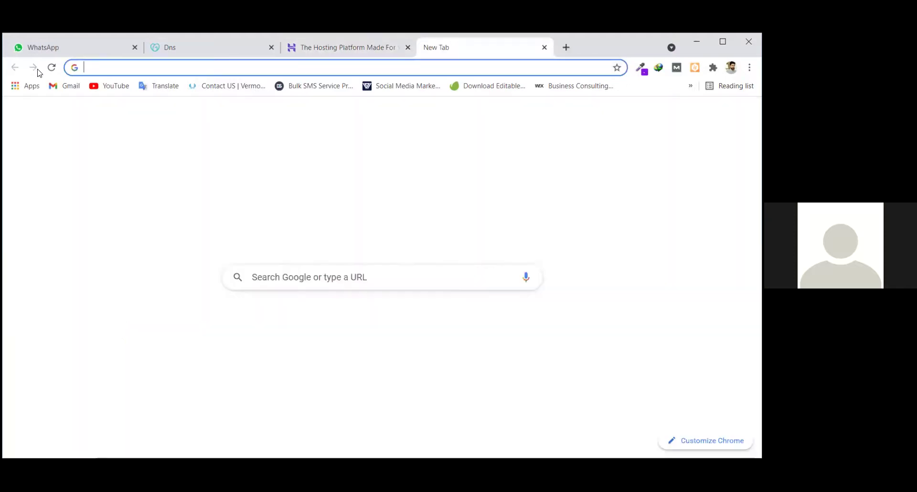
{"action": "left_click", "coordinate": [67, 86]}
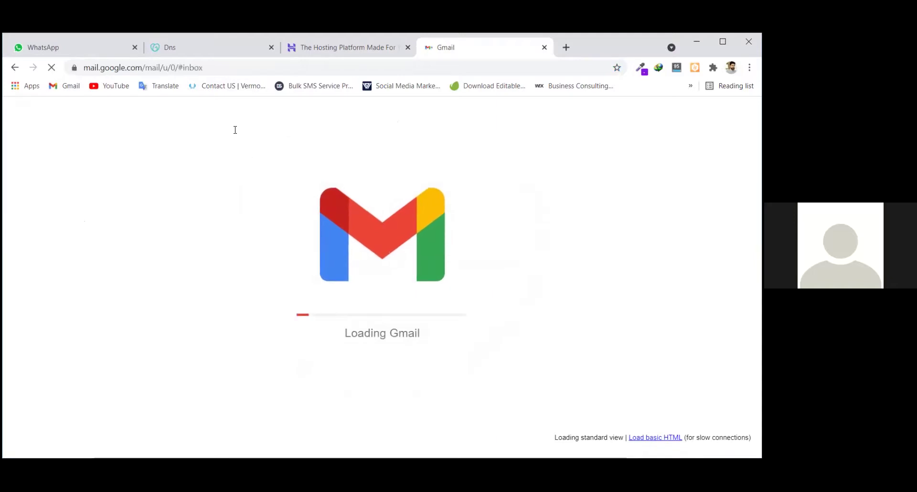
{"action": "left_click", "coordinate": [222, 118]}
{"action": "type", "text": "ono"}
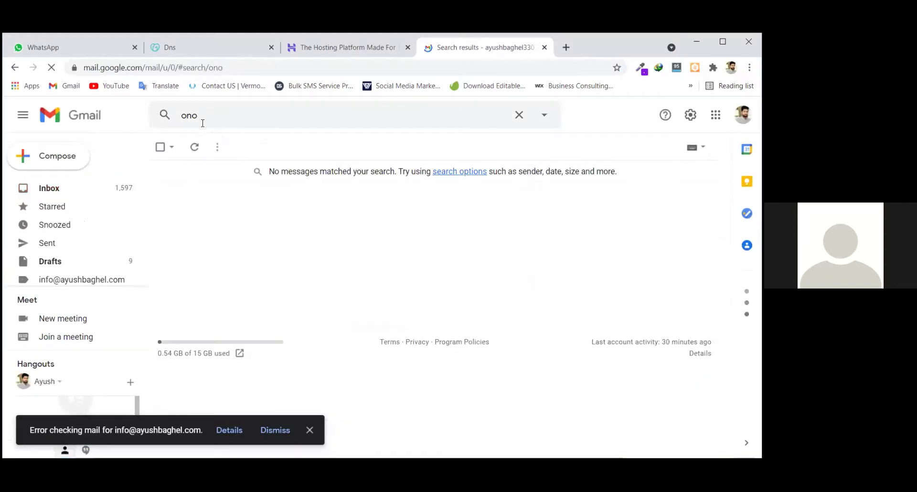
{"action": "left_click", "coordinate": [518, 115]}
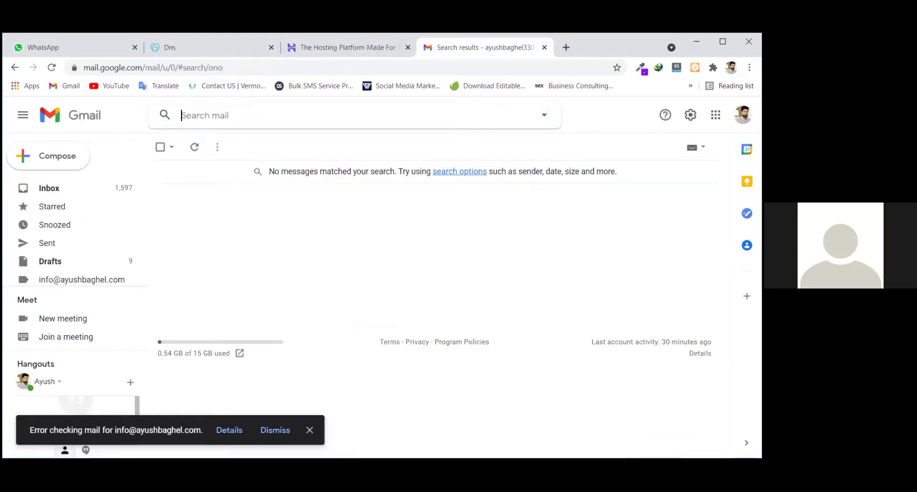
{"action": "left_click", "coordinate": [213, 126]}
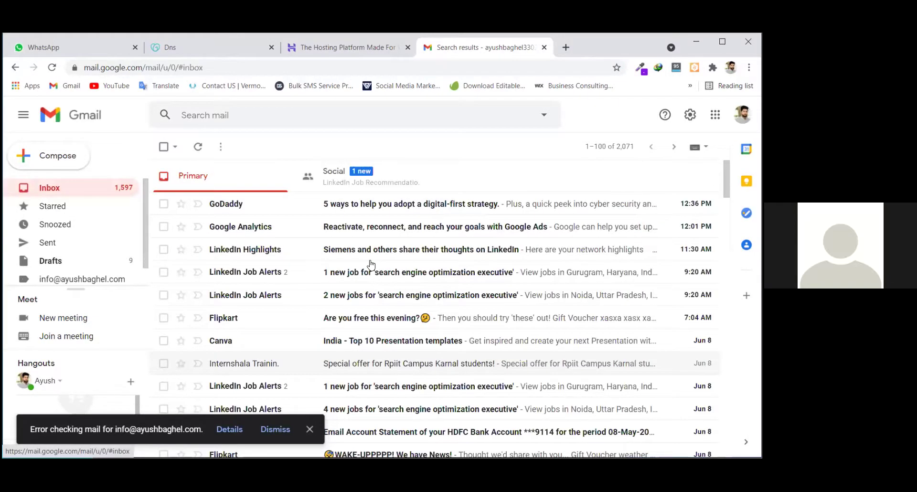
Look through the inbox for the hosting provider's email and search the mail for "ono hosting", clearing the search when done.
{"action": "scroll", "coordinate": [460, 286], "scroll_direction": "down", "scroll_amount": 15}
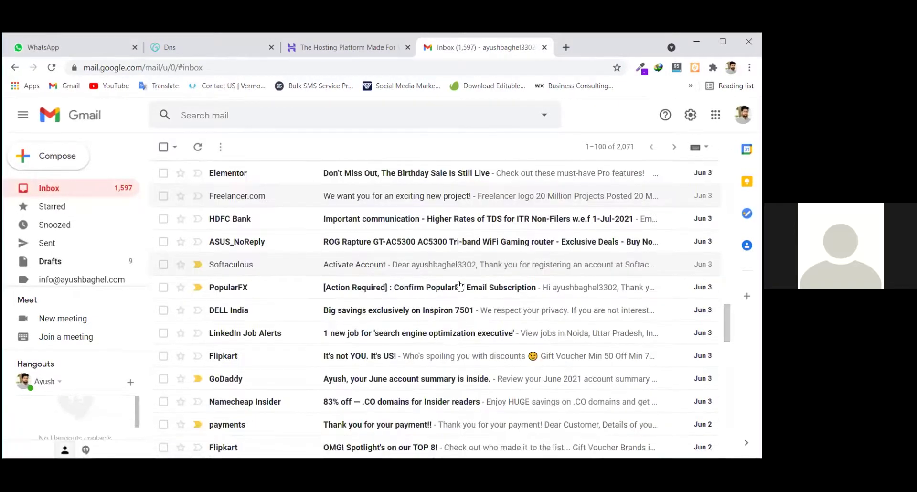
{"action": "scroll", "coordinate": [459, 286], "scroll_direction": "down", "scroll_amount": 10}
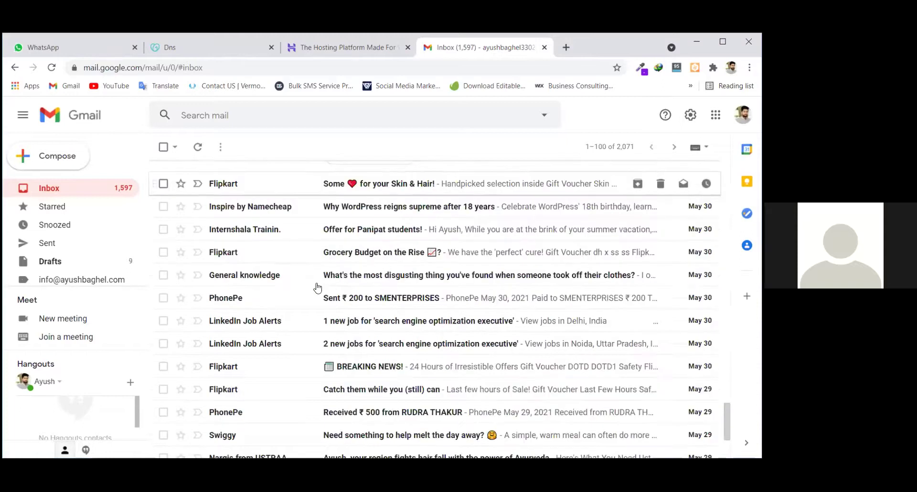
{"action": "scroll", "coordinate": [288, 344], "scroll_direction": "down", "scroll_amount": 3}
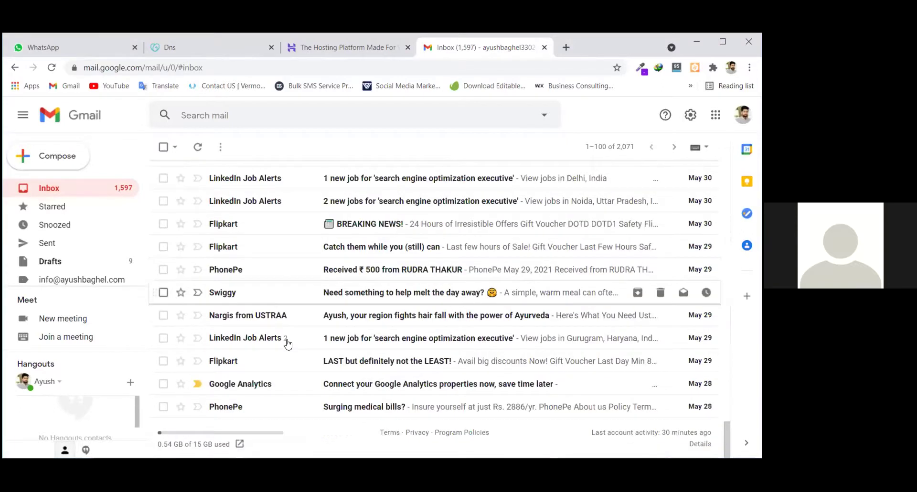
{"action": "scroll", "coordinate": [287, 344], "scroll_direction": "up", "scroll_amount": 5}
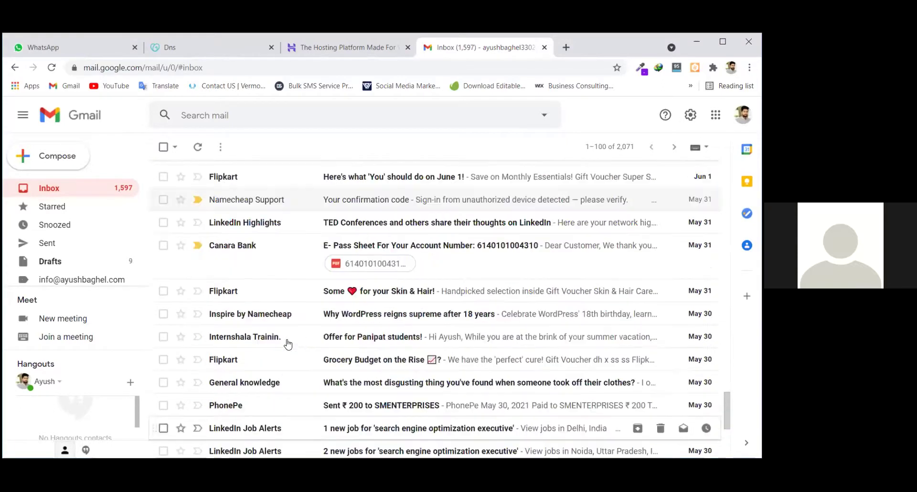
{"action": "scroll", "coordinate": [288, 344], "scroll_direction": "up", "scroll_amount": 15}
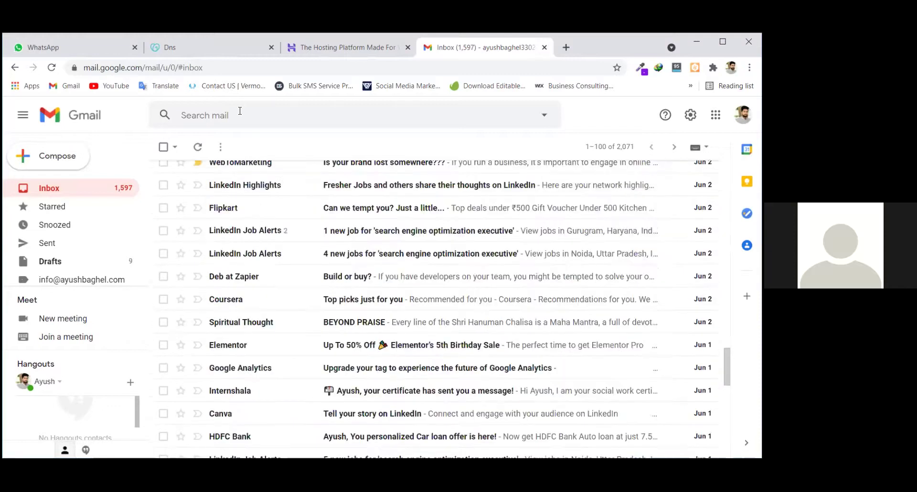
{"action": "left_click", "coordinate": [239, 111]}
{"action": "type", "text": "ono"}
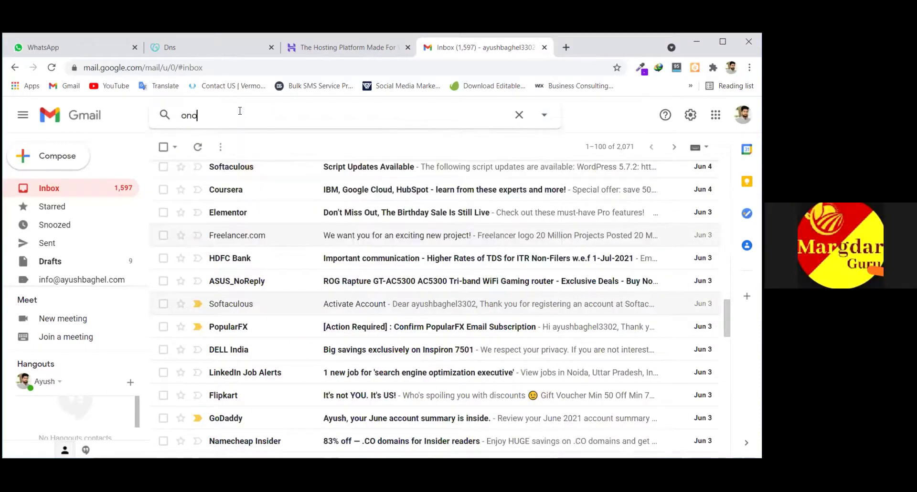
{"action": "type", "text": " hosting"}
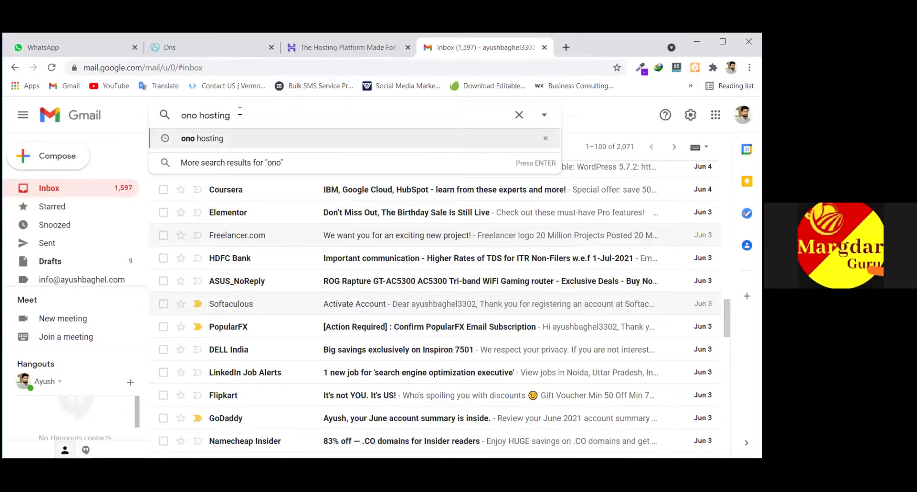
{"action": "key", "text": "Return"}
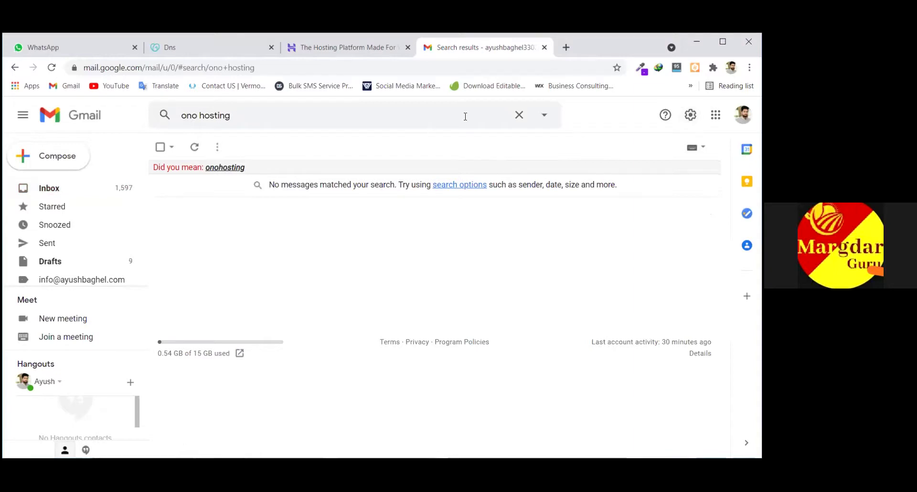
{"action": "left_click", "coordinate": [518, 115]}
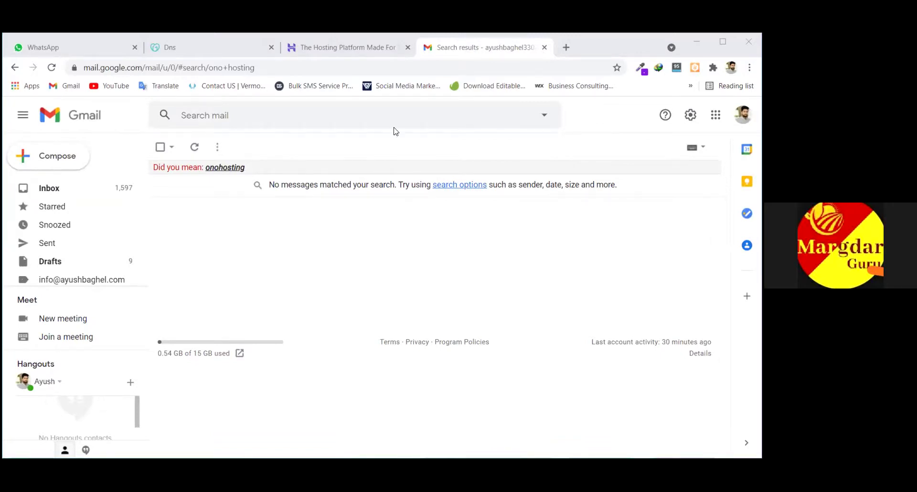
Search Google for "text" in a new browser tab and look through the results for an online text editor.
{"action": "left_click", "coordinate": [565, 47]}
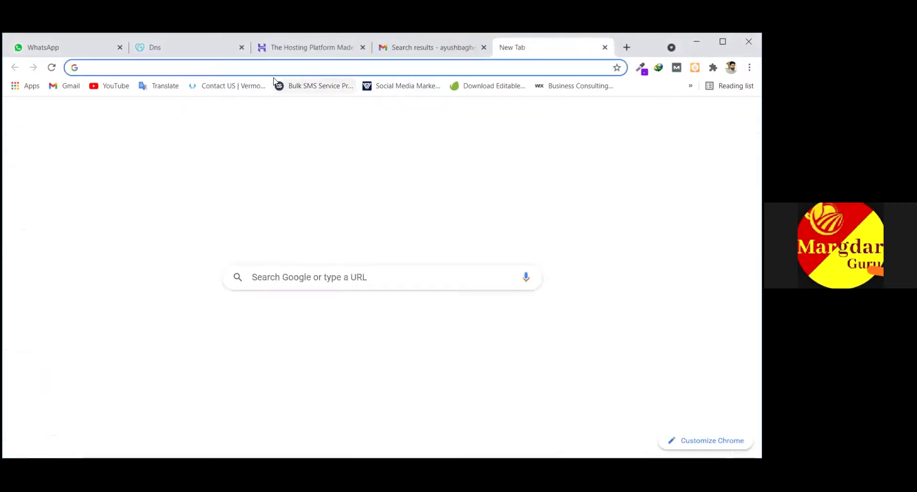
{"action": "type", "text": "t"}
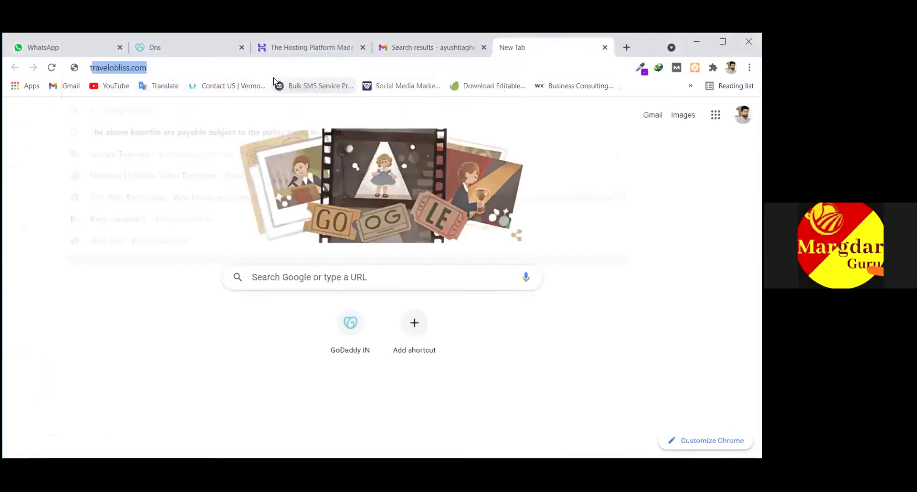
{"action": "type", "text": "ext"}
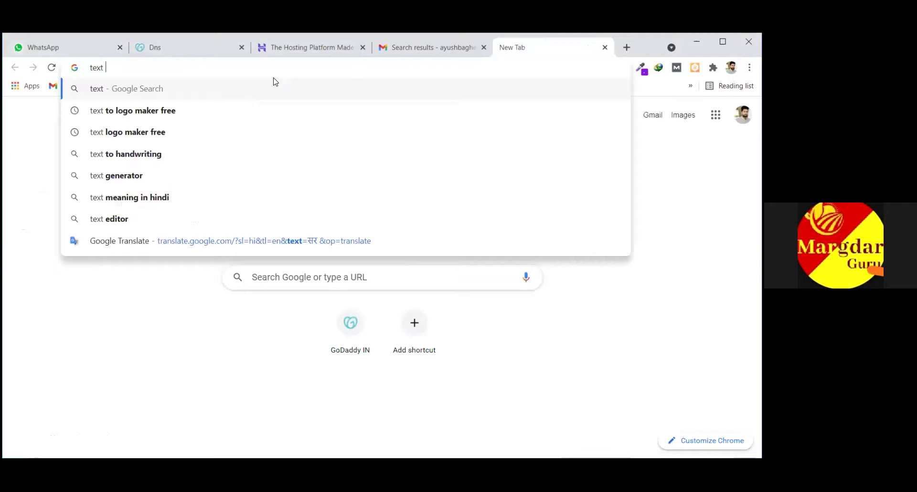
{"action": "key", "text": "Return"}
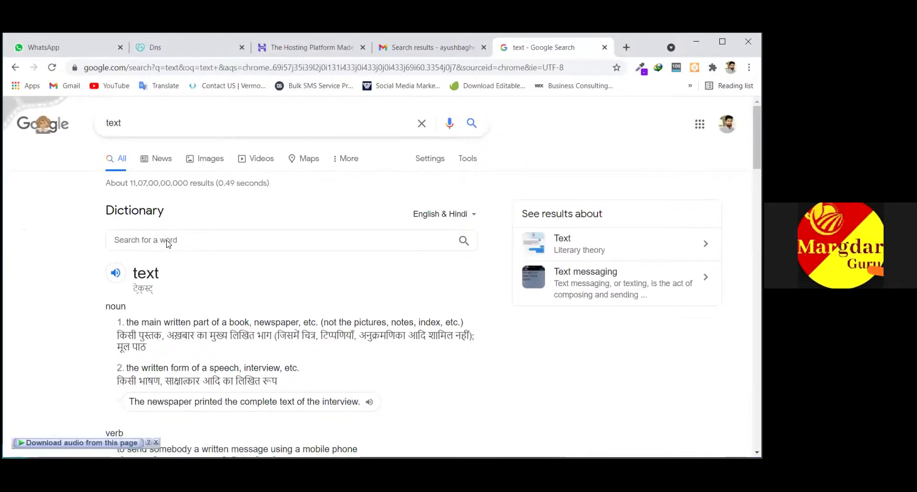
{"action": "scroll", "coordinate": [168, 243], "scroll_direction": "down", "scroll_amount": 5}
{"action": "scroll", "coordinate": [241, 344], "scroll_direction": "up", "scroll_amount": 5}
{"action": "scroll", "coordinate": [209, 320], "scroll_direction": "down", "scroll_amount": 5}
{"action": "scroll", "coordinate": [209, 320], "scroll_direction": "down", "scroll_amount": 4}
{"action": "scroll", "coordinate": [260, 323], "scroll_direction": "up", "scroll_amount": 4}
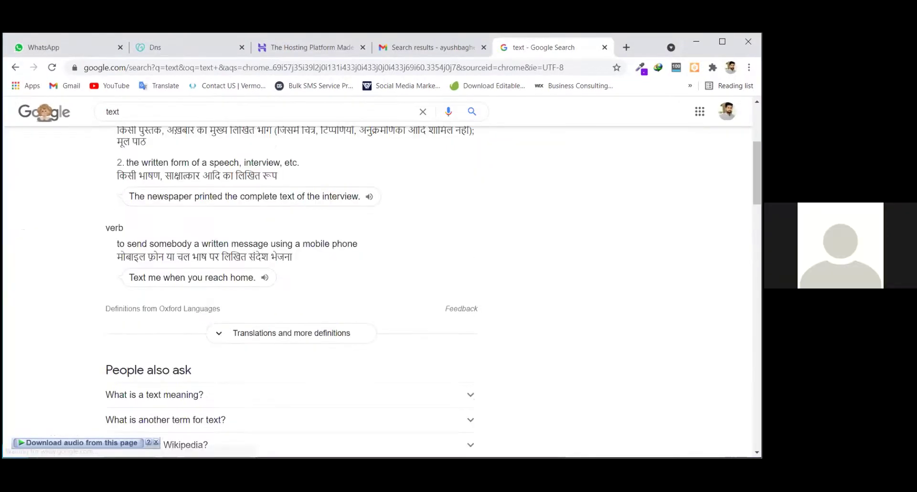
{"action": "scroll", "coordinate": [92, 168], "scroll_direction": "up", "scroll_amount": 5}
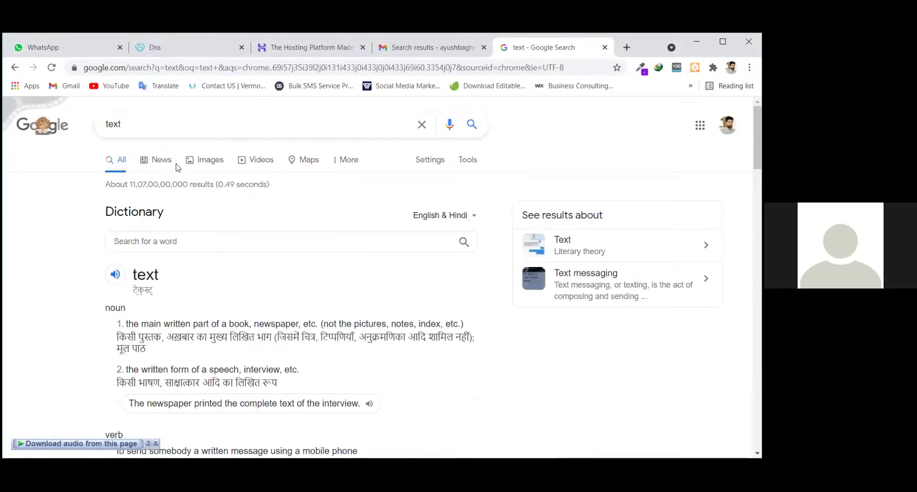
Search Google for "text writing" and open the Writebox online editor from the results.
{"action": "left_click", "coordinate": [160, 128]}
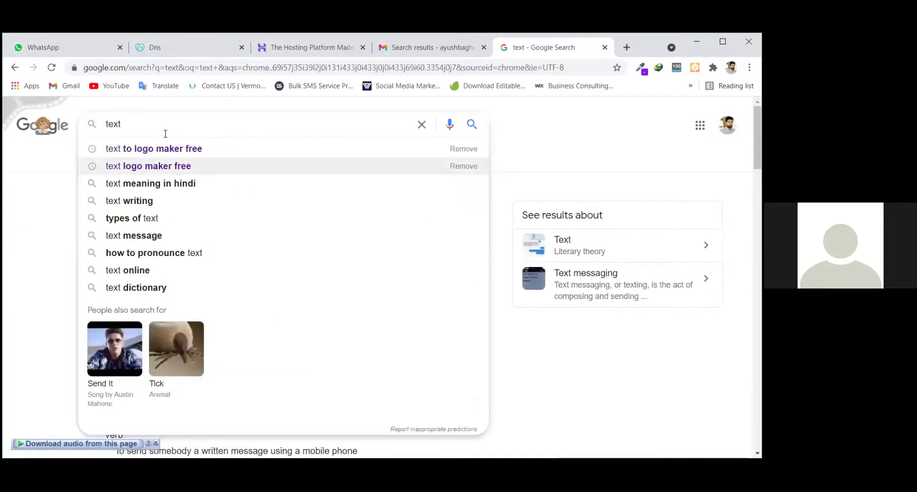
{"action": "left_click", "coordinate": [159, 200]}
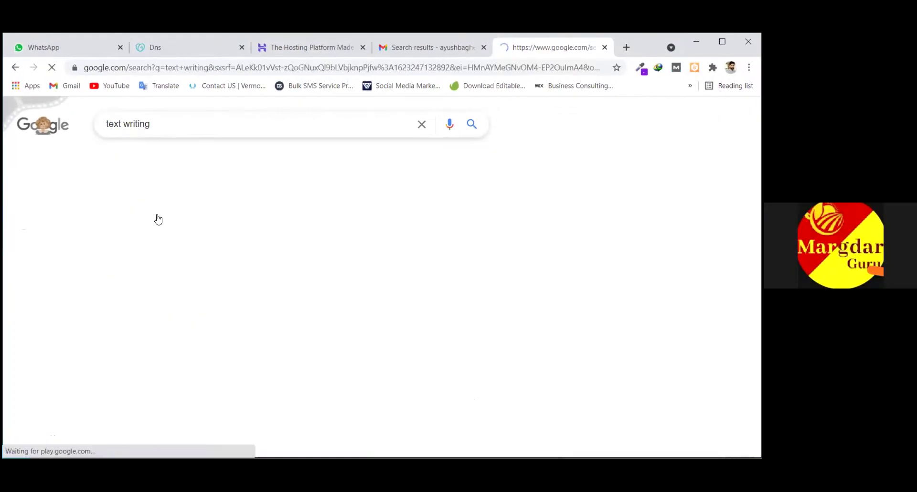
{"action": "left_click", "coordinate": [137, 313]}
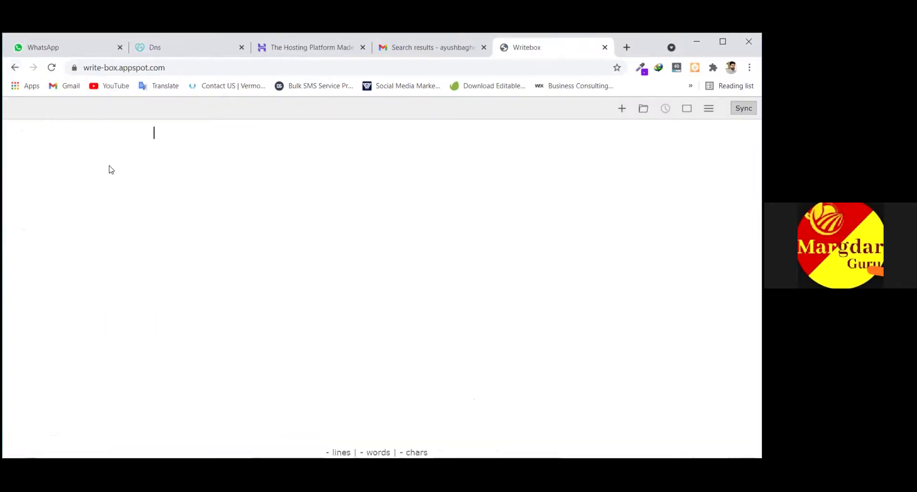
Paste the copied hosting account email, including its username and password, into the blank document and review its account and server information.
{"action": "key", "text": "ctrl+v"}
{"action": "scroll", "coordinate": [330, 195], "scroll_direction": "up", "scroll_amount": 5}
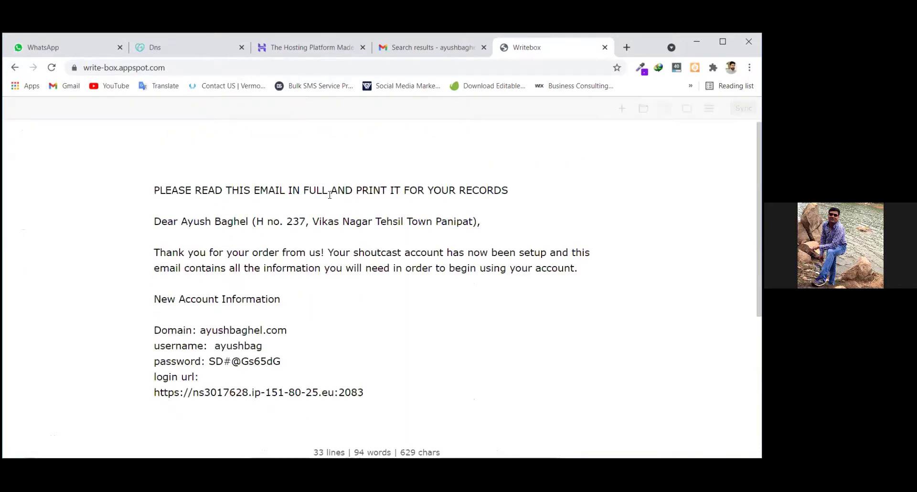
{"action": "scroll", "coordinate": [330, 194], "scroll_direction": "up", "scroll_amount": 1}
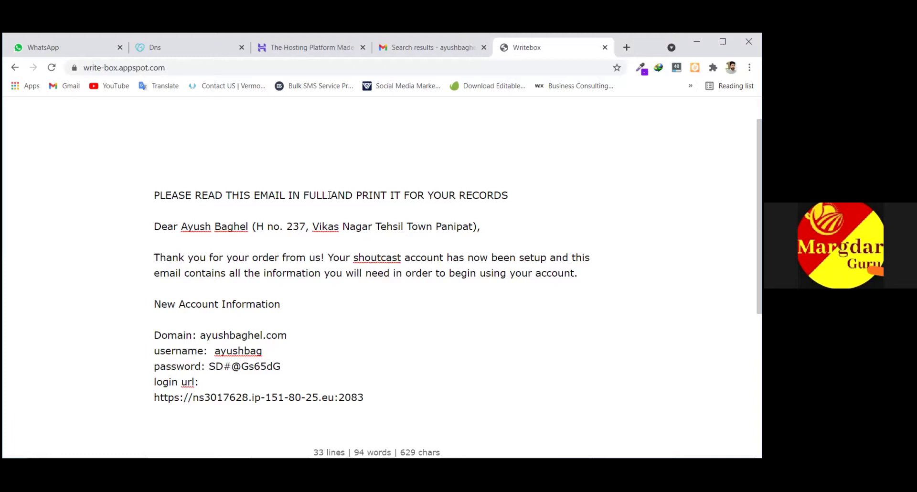
{"action": "scroll", "coordinate": [304, 197], "scroll_direction": "down", "scroll_amount": 5}
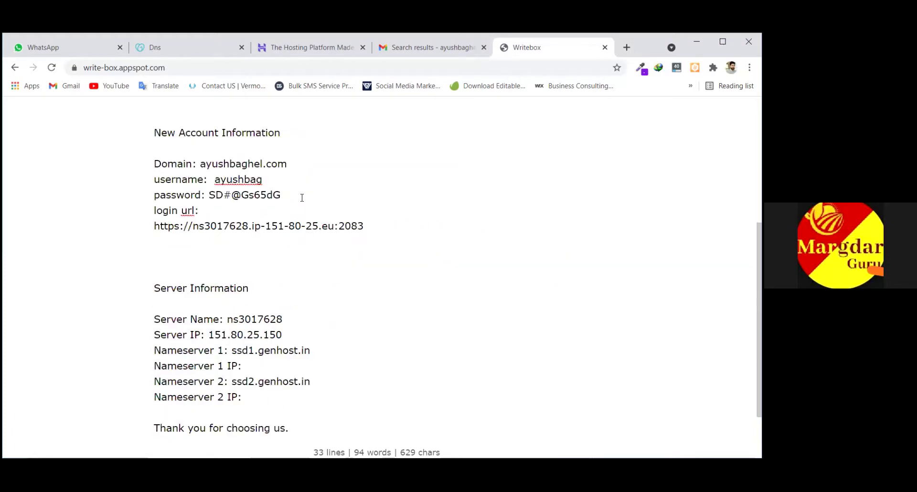
{"action": "scroll", "coordinate": [302, 202], "scroll_direction": "up", "scroll_amount": 5}
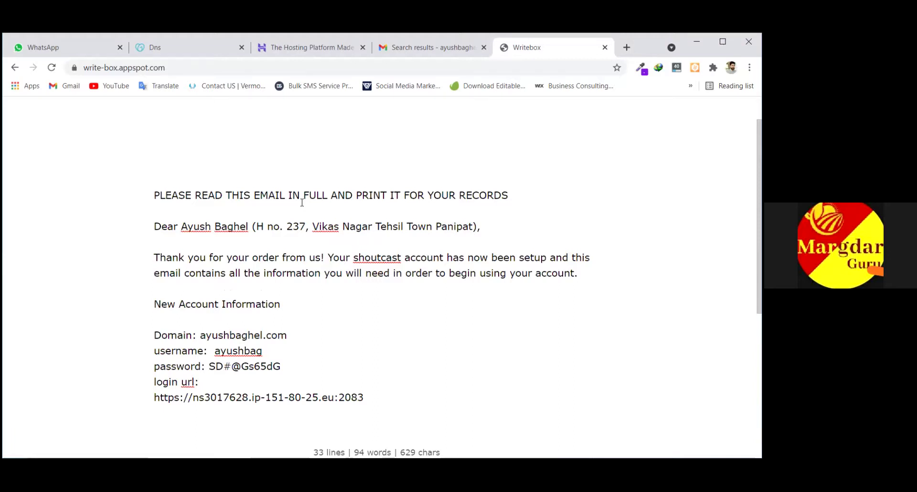
{"action": "scroll", "coordinate": [302, 202], "scroll_direction": "down", "scroll_amount": 4}
{"action": "scroll", "coordinate": [301, 202], "scroll_direction": "up", "scroll_amount": 1}
Close the Gmail tab and review the pasted email down to its Nameserver 1 and Nameserver 2 entries.
{"action": "left_click", "coordinate": [463, 50]}
{"action": "left_click", "coordinate": [483, 48]}
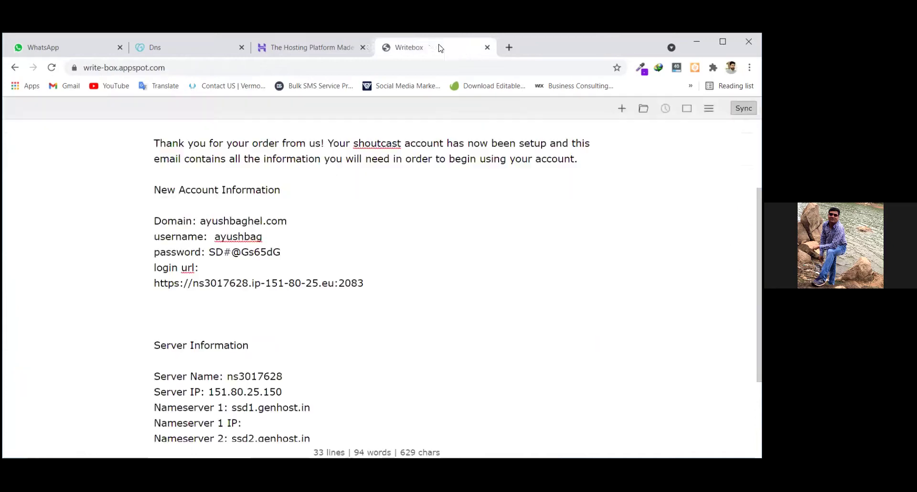
{"action": "scroll", "coordinate": [289, 284], "scroll_direction": "down", "scroll_amount": 2}
{"action": "scroll", "coordinate": [284, 287], "scroll_direction": "up", "scroll_amount": 4}
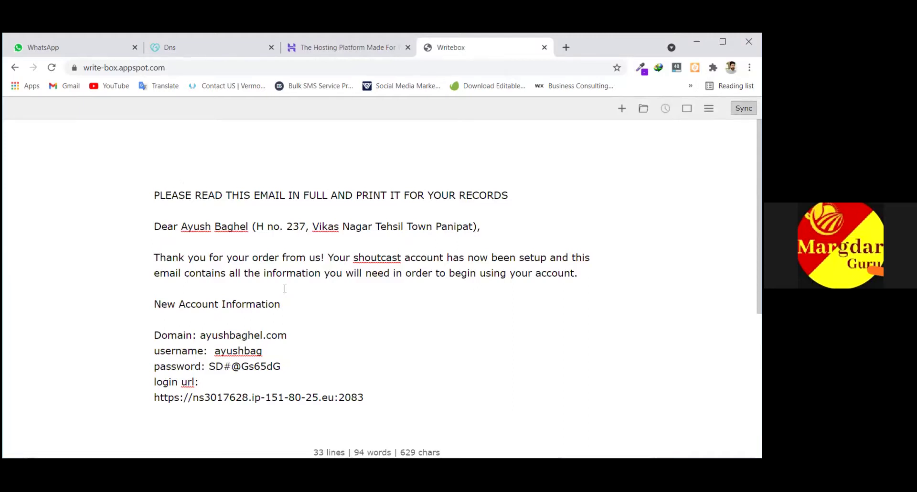
{"action": "scroll", "coordinate": [285, 288], "scroll_direction": "down", "scroll_amount": 5}
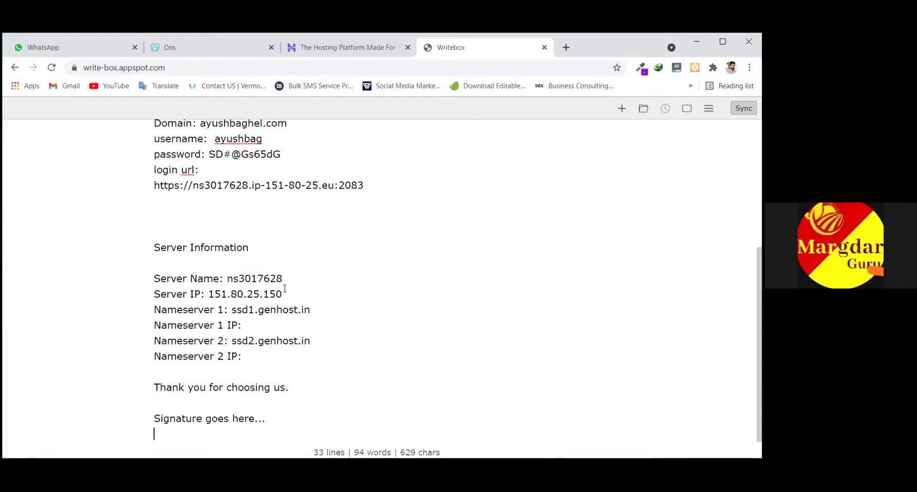
Read through the pasted hosting email, covering its introduction, New Account Information and Server Information sections.
{"action": "scroll", "coordinate": [285, 289], "scroll_direction": "up", "scroll_amount": 2}
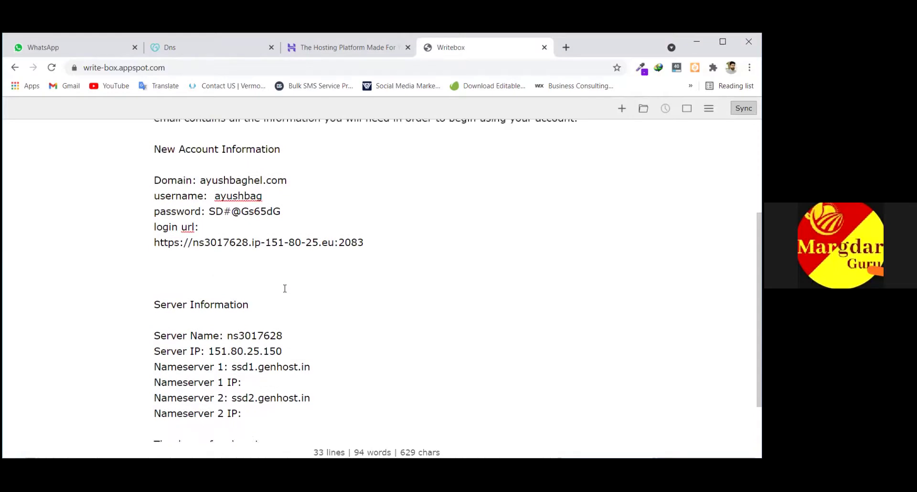
{"action": "scroll", "coordinate": [284, 288], "scroll_direction": "up", "scroll_amount": 4}
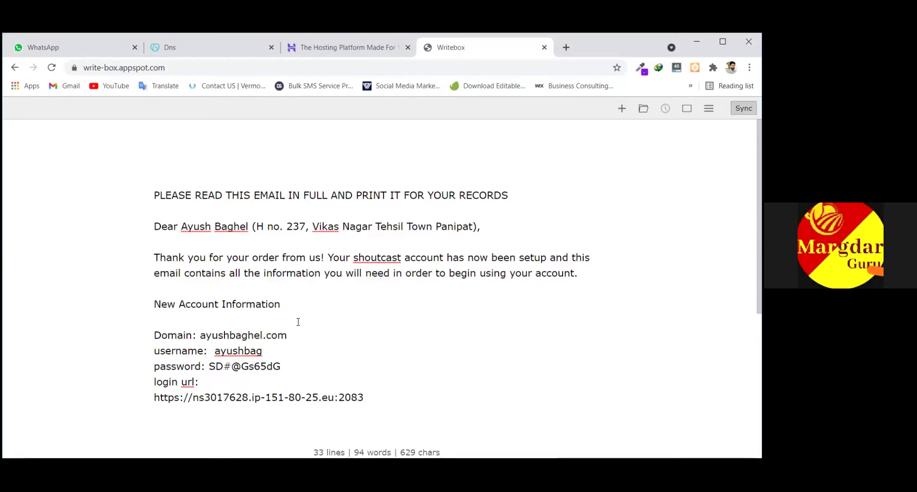
{"action": "scroll", "coordinate": [320, 322], "scroll_direction": "down", "scroll_amount": 1}
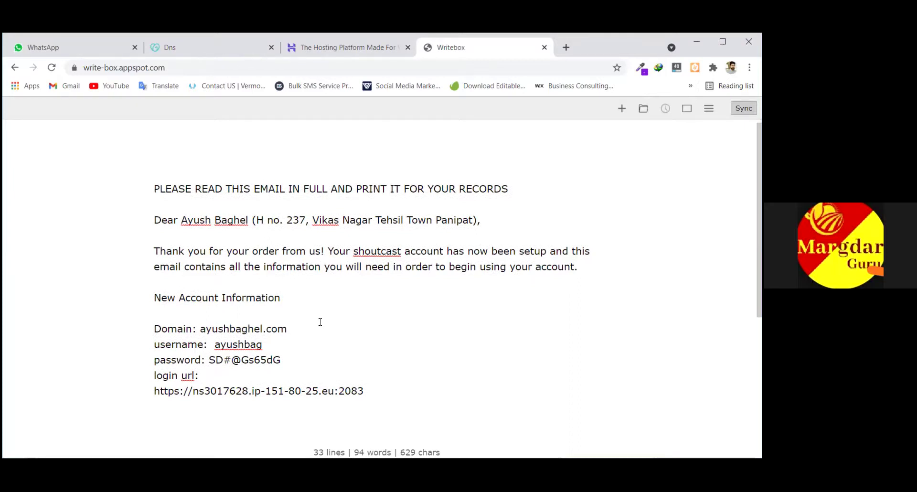
{"action": "scroll", "coordinate": [320, 322], "scroll_direction": "down", "scroll_amount": 2}
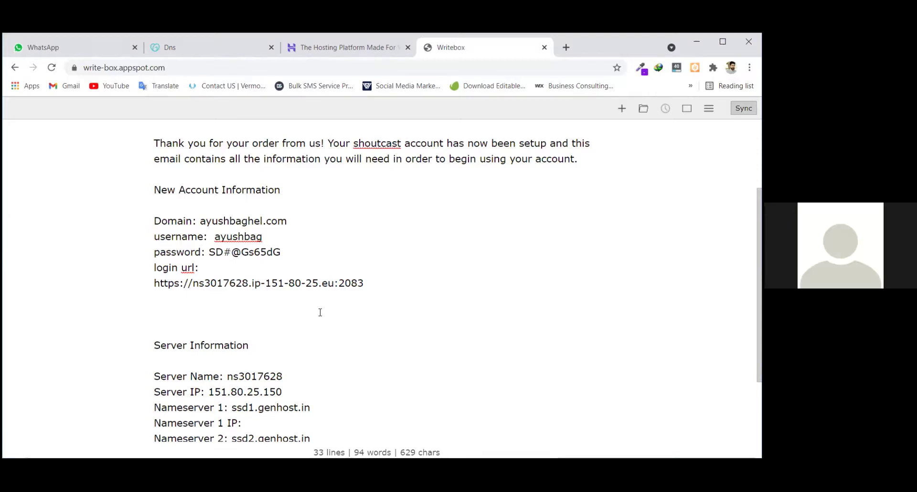
{"action": "scroll", "coordinate": [367, 299], "scroll_direction": "down", "scroll_amount": 3}
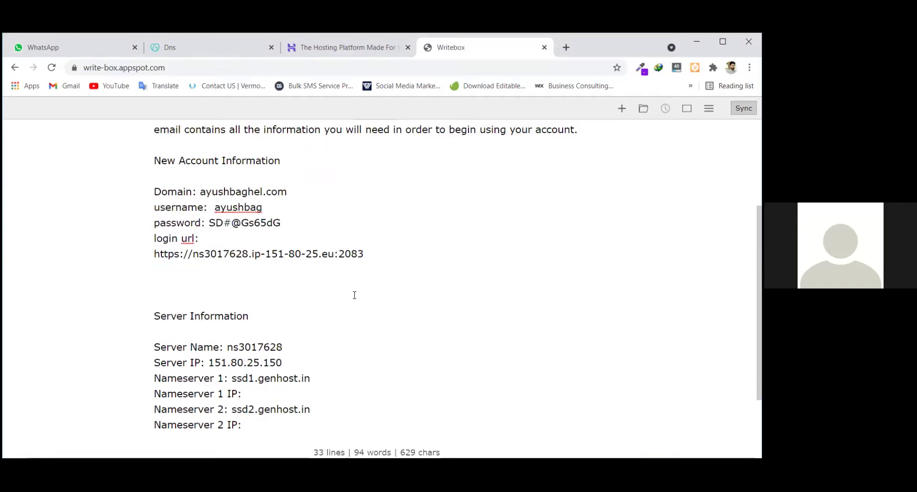
{"action": "scroll", "coordinate": [317, 272], "scroll_direction": "up", "scroll_amount": 5}
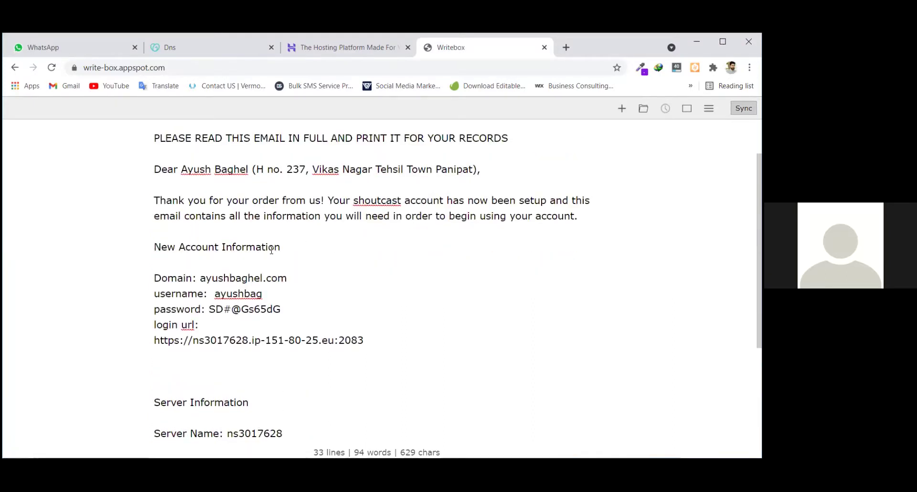
Highlight the New Account Information heading, the domain, the username and the login URL one after another in the pasted email.
{"action": "left_click_drag", "start_coordinate": [281, 248], "coordinate": [142, 256]}
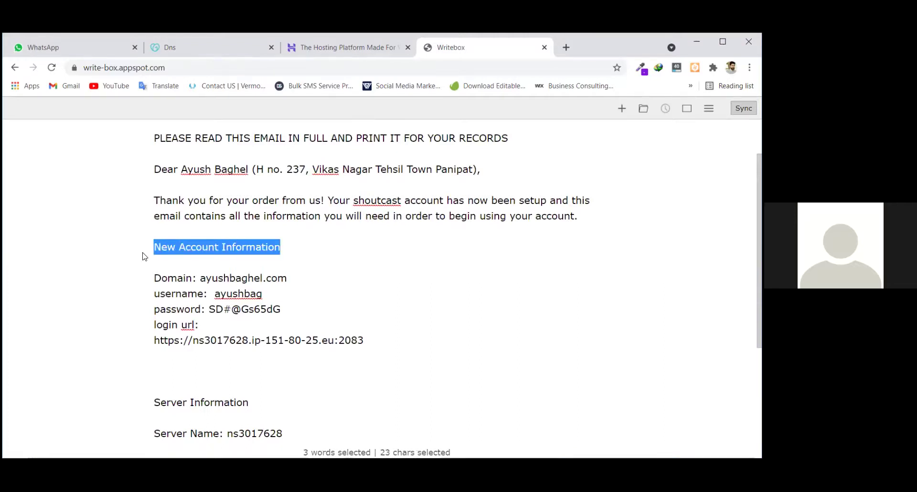
{"action": "scroll", "coordinate": [257, 257], "scroll_direction": "down", "scroll_amount": 1}
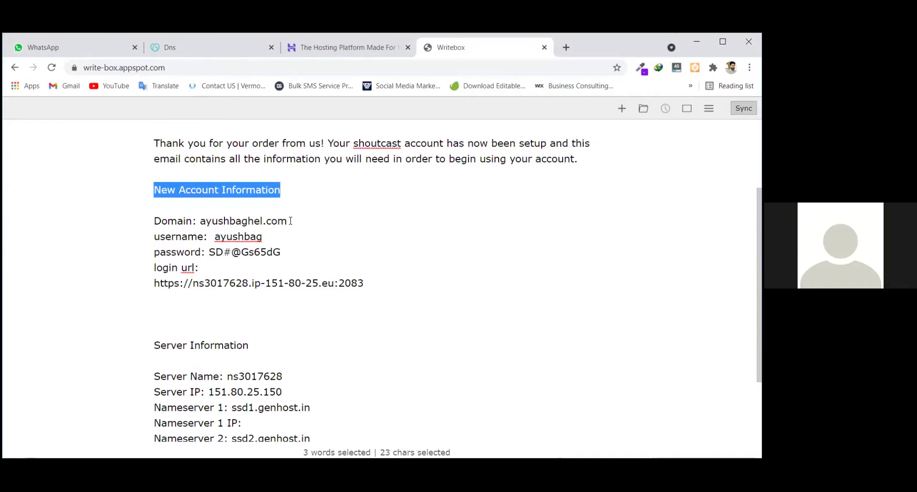
{"action": "left_click", "coordinate": [205, 221]}
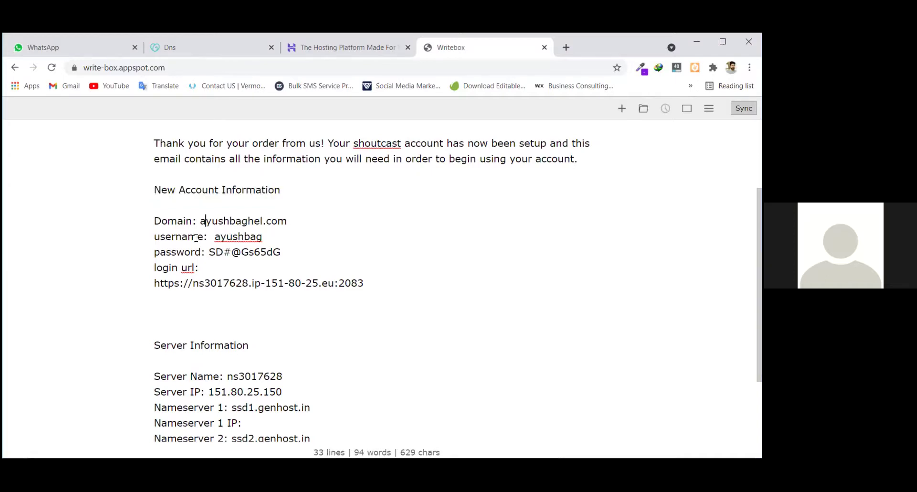
{"action": "key", "text": "shift+End"}
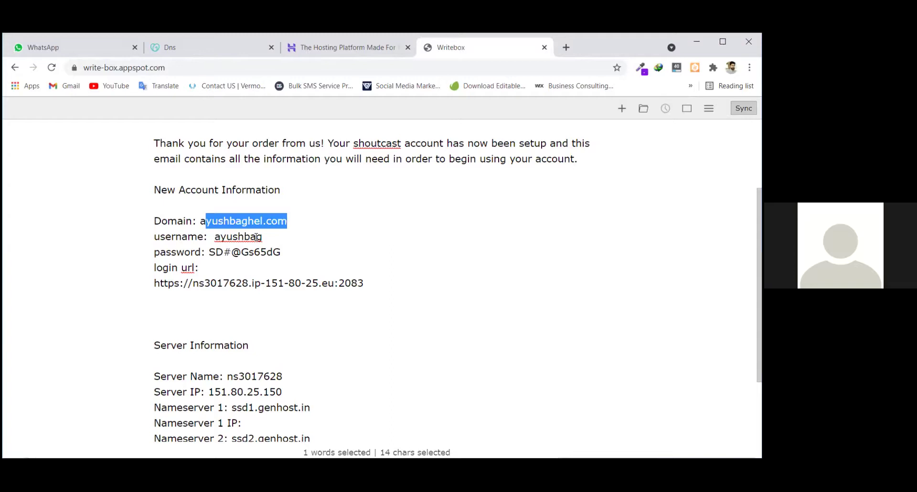
{"action": "key", "text": "Down"}
{"action": "key", "text": "ctrl+Left"}
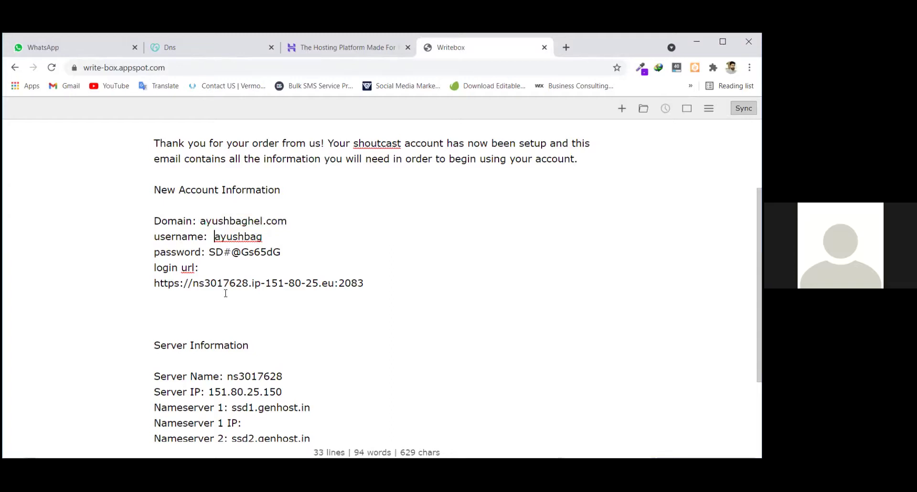
{"action": "key", "text": "shift+End"}
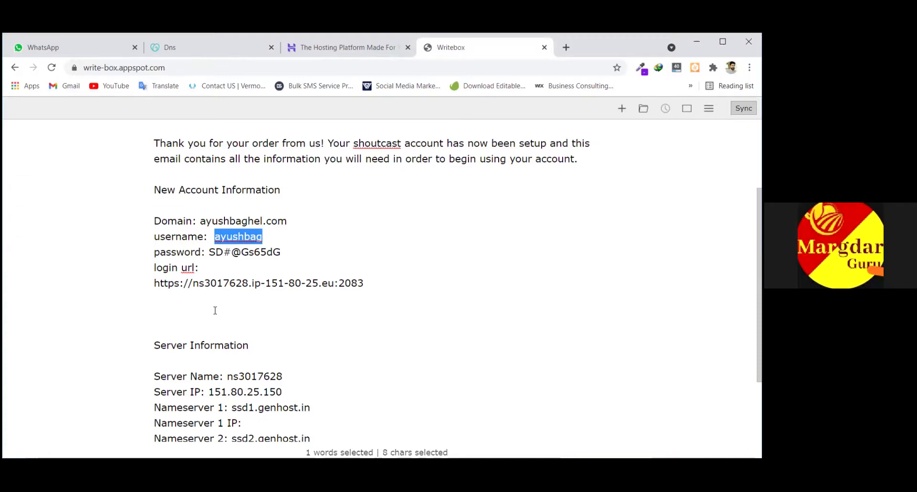
{"action": "scroll", "coordinate": [215, 310], "scroll_direction": "up", "scroll_amount": 1}
{"action": "triple_click", "coordinate": [242, 299]}
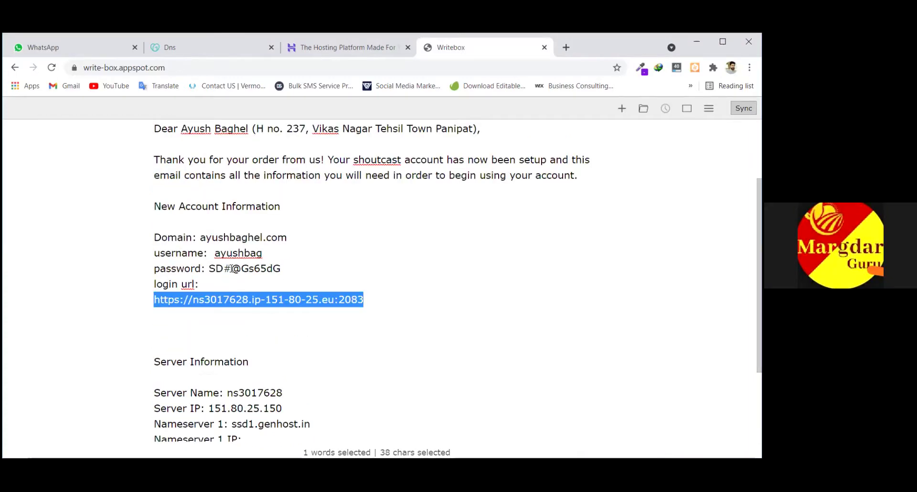
{"action": "scroll", "coordinate": [231, 268], "scroll_direction": "down", "scroll_amount": 1}
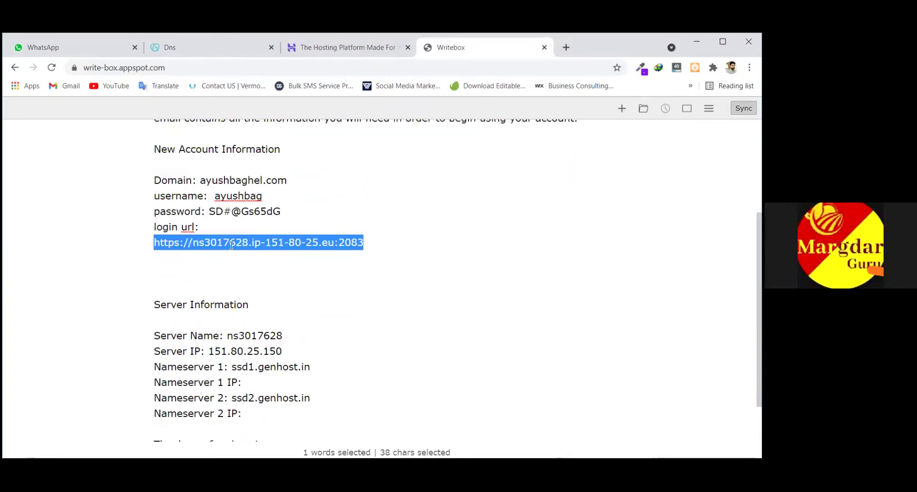
Review the email from its opening line to the end, highlighting the Server Information heading and the Nameserver 2 label.
{"action": "scroll", "coordinate": [231, 244], "scroll_direction": "up", "scroll_amount": 2}
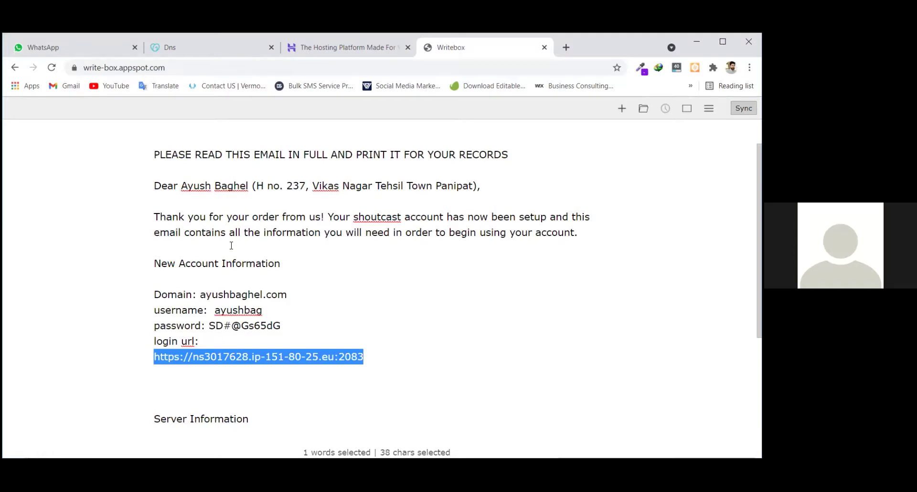
{"action": "scroll", "coordinate": [239, 284], "scroll_direction": "down", "scroll_amount": 2}
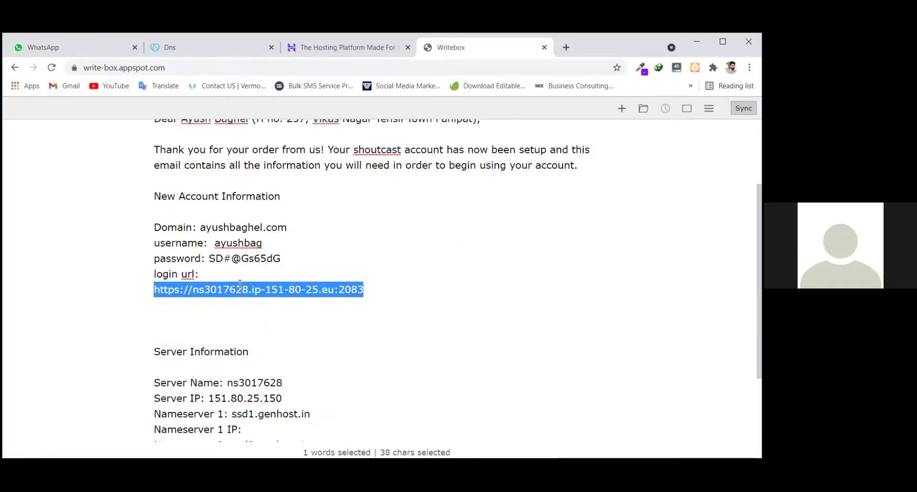
{"action": "scroll", "coordinate": [155, 196], "scroll_direction": "up", "scroll_amount": 3}
{"action": "left_click", "coordinate": [164, 196]}
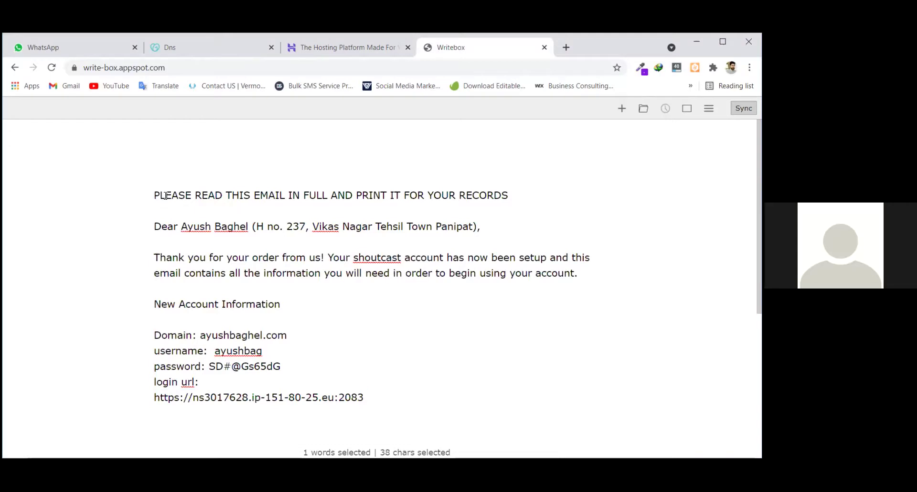
{"action": "scroll", "coordinate": [191, 206], "scroll_direction": "down", "scroll_amount": 3}
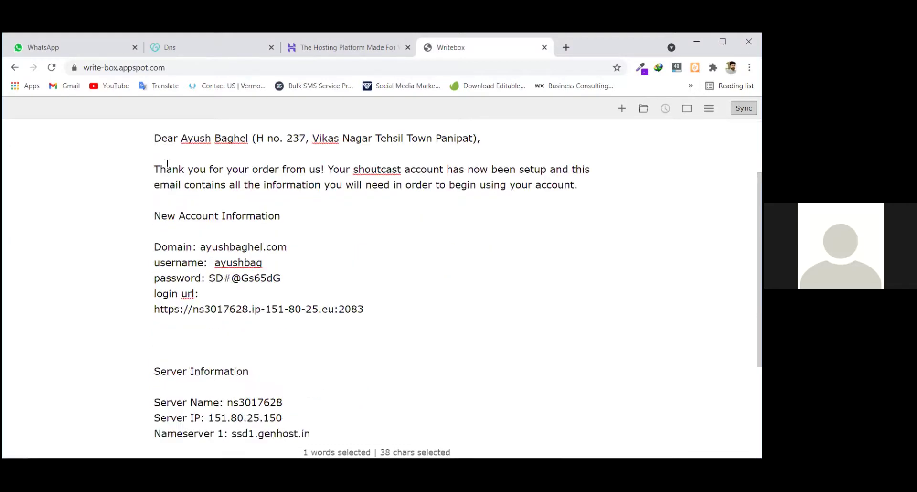
{"action": "scroll", "coordinate": [152, 143], "scroll_direction": "up", "scroll_amount": 2}
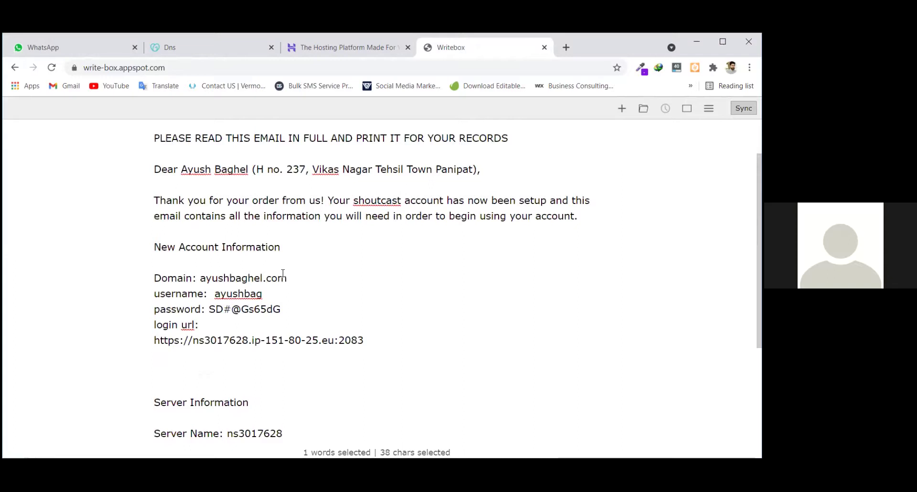
{"action": "scroll", "coordinate": [279, 273], "scroll_direction": "down", "scroll_amount": 3}
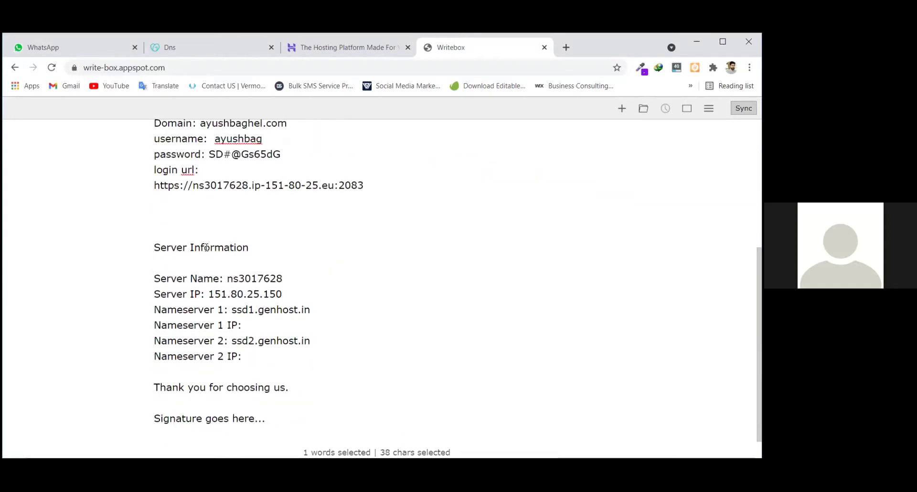
{"action": "left_click_drag", "start_coordinate": [155, 248], "coordinate": [252, 249]}
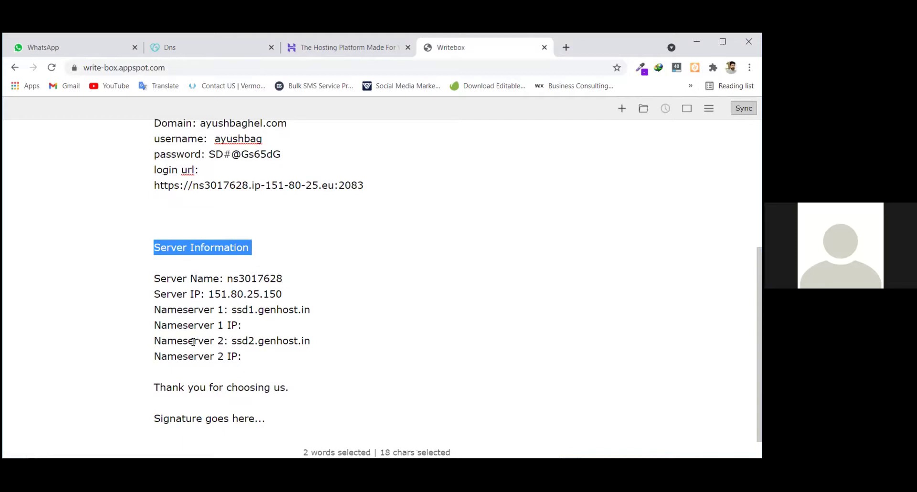
{"action": "left_click", "coordinate": [222, 340]}
{"action": "left_click_drag", "start_coordinate": [222, 340], "coordinate": [161, 340]}
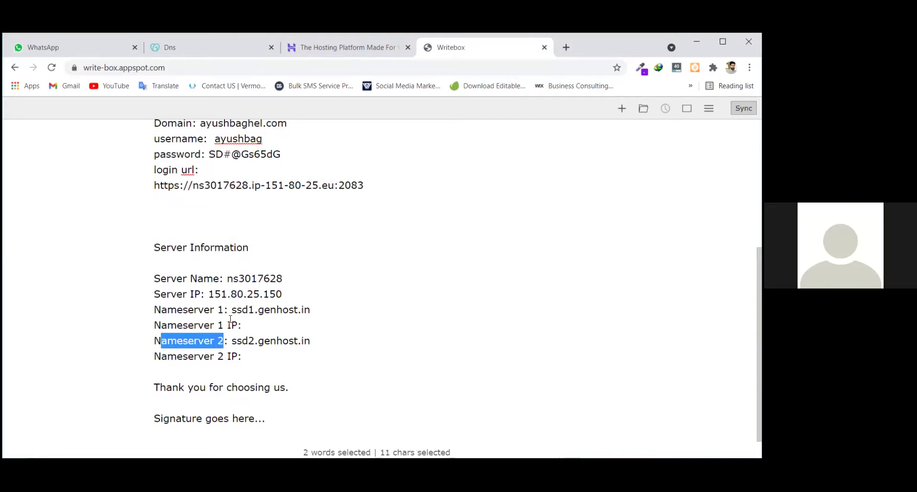
Copy ssd1.genhost.in from the email's Nameserver 1 entry and paste it as Nameserver 1 for shikshamargdarshan.in in GoDaddy DNS Management.
{"action": "left_click_drag", "start_coordinate": [231, 310], "coordinate": [309, 311]}
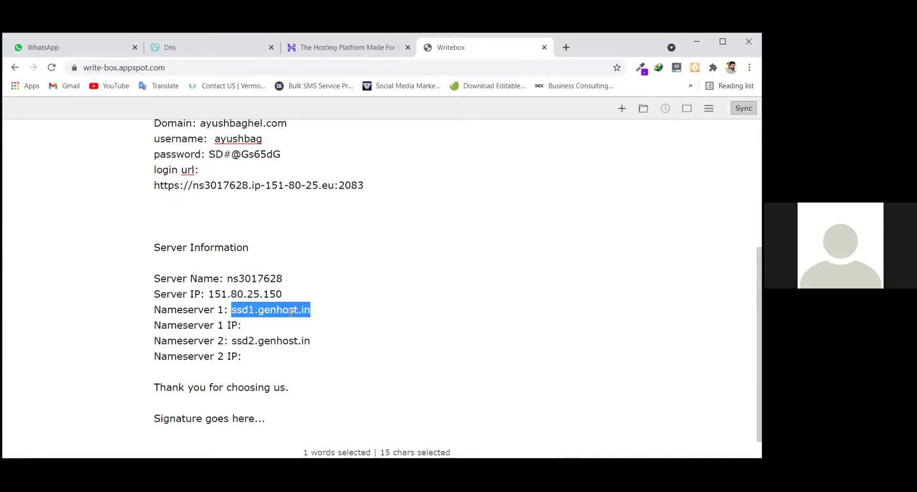
{"action": "right_click", "coordinate": [289, 312]}
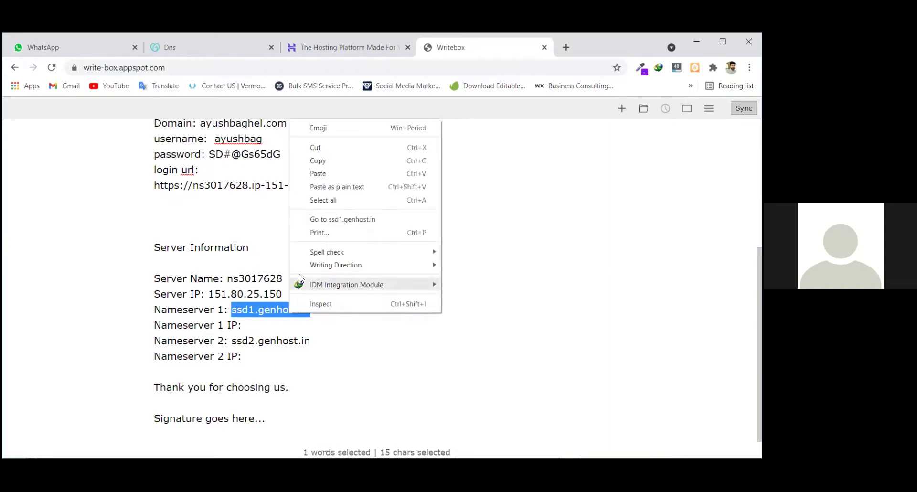
{"action": "left_click", "coordinate": [320, 160]}
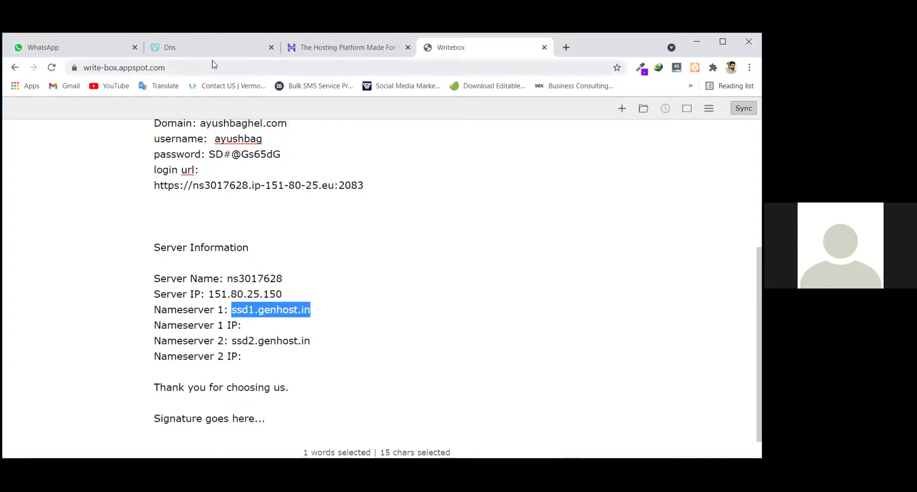
{"action": "left_click", "coordinate": [205, 47]}
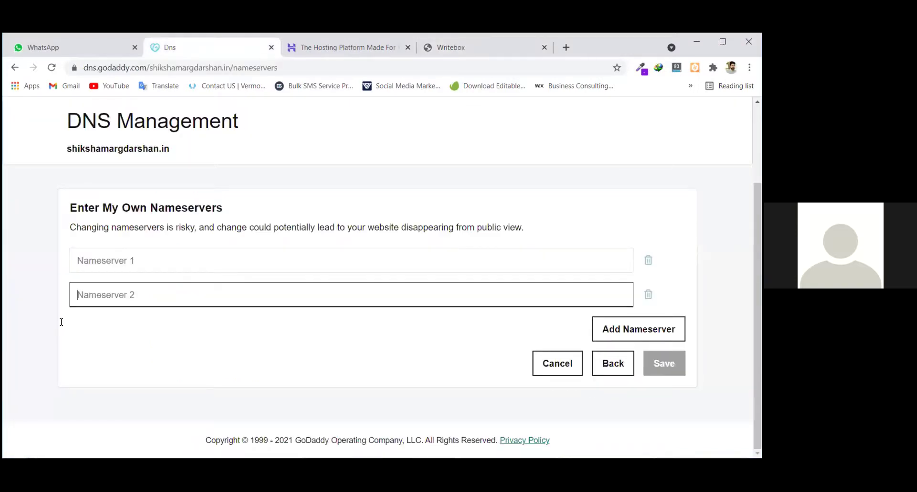
{"action": "left_click", "coordinate": [129, 256]}
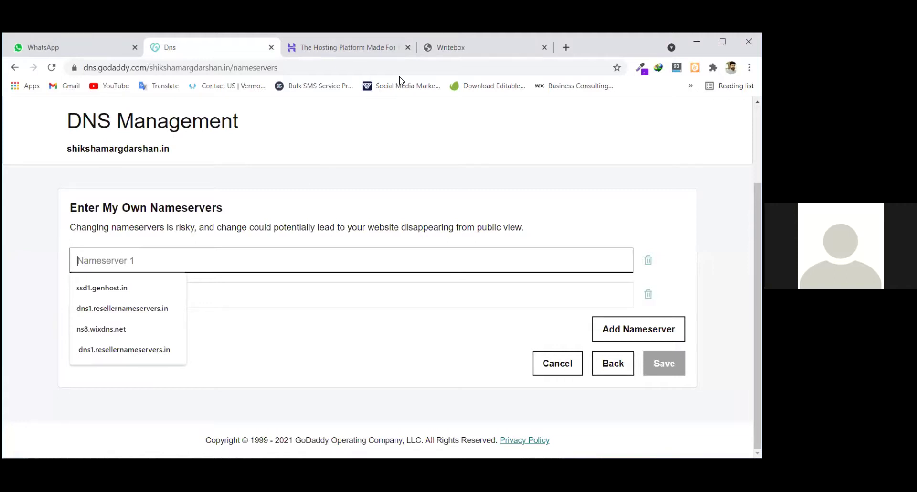
{"action": "left_click", "coordinate": [449, 51]}
{"action": "left_click", "coordinate": [276, 280]}
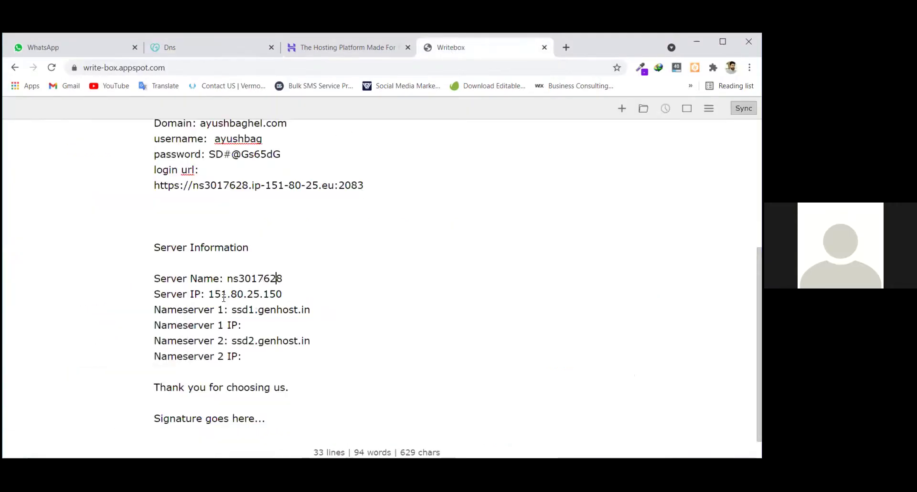
{"action": "left_click_drag", "start_coordinate": [231, 310], "coordinate": [310, 312]}
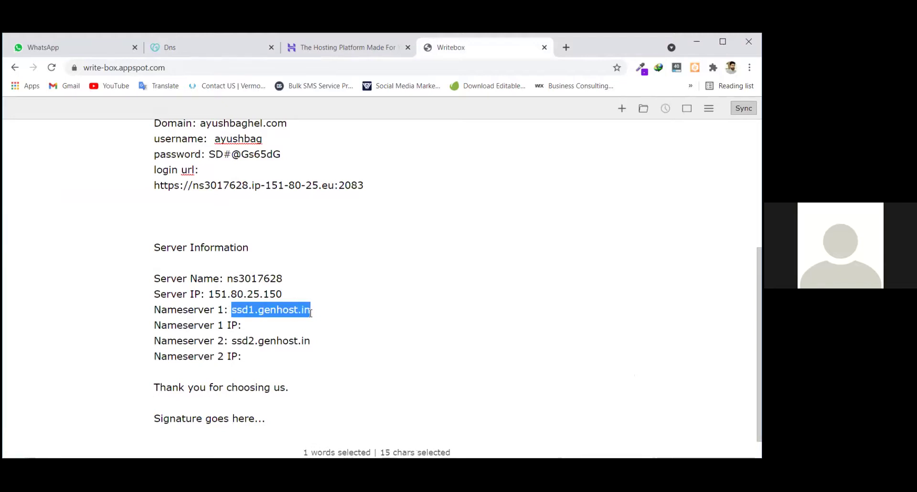
{"action": "left_click", "coordinate": [223, 54]}
{"action": "right_click", "coordinate": [138, 262]}
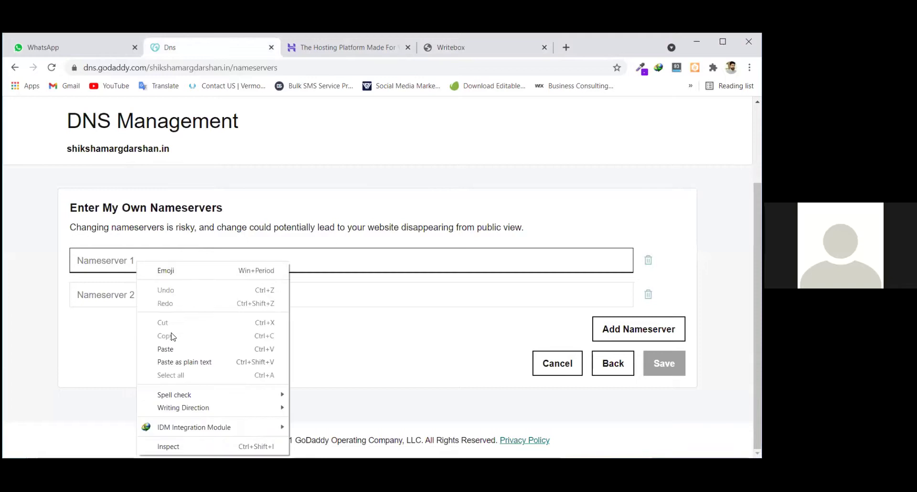
{"action": "left_click", "coordinate": [171, 349]}
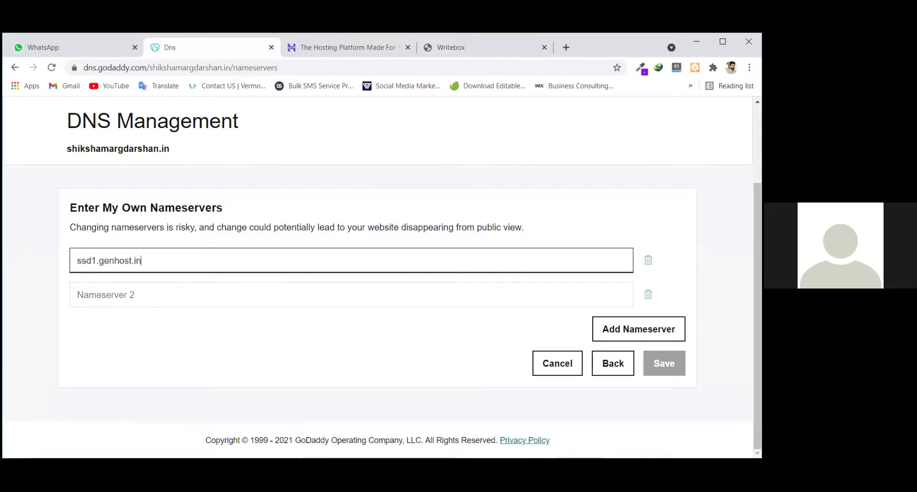
Copy ssd2.genhost.in from the hosting email's Nameserver 2 entry and paste it as Nameserver 2 for shikshamargdarshan.in in GoDaddy DNS Management.
{"action": "left_click", "coordinate": [448, 55]}
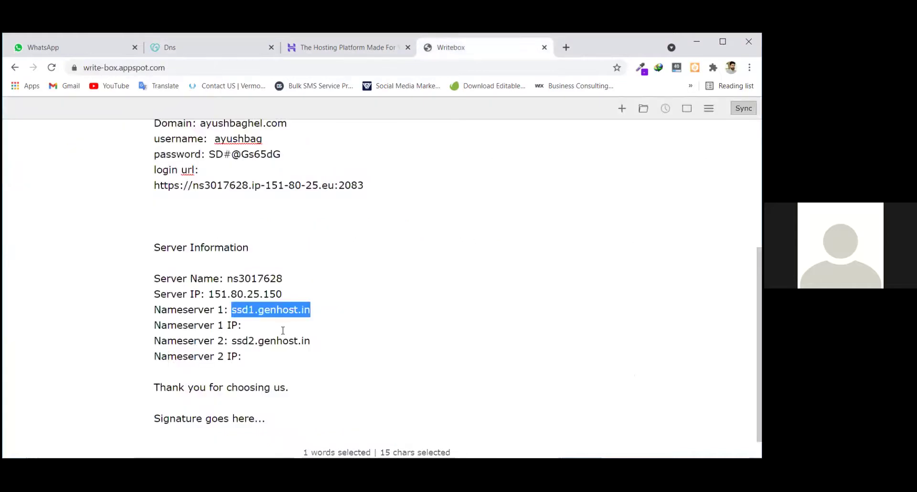
{"action": "left_click_drag", "start_coordinate": [232, 340], "coordinate": [308, 338]}
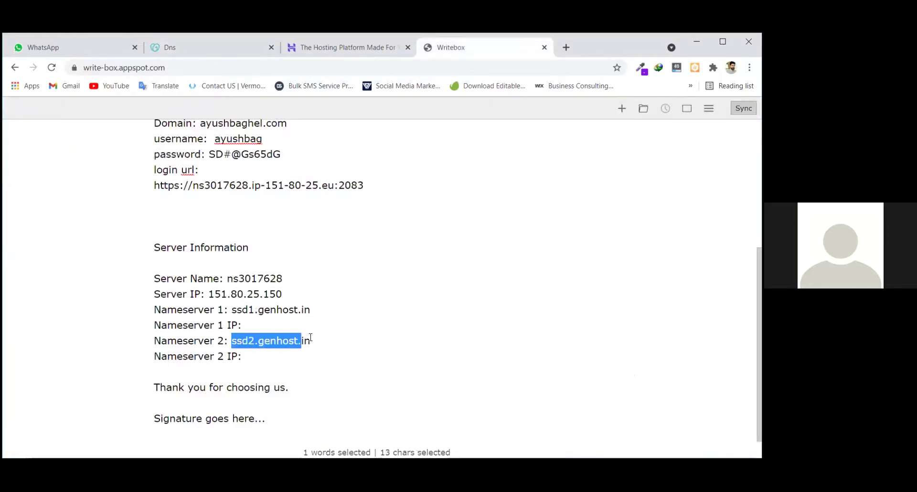
{"action": "right_click", "coordinate": [271, 338]}
{"action": "left_click", "coordinate": [292, 187]}
{"action": "left_click", "coordinate": [202, 47]}
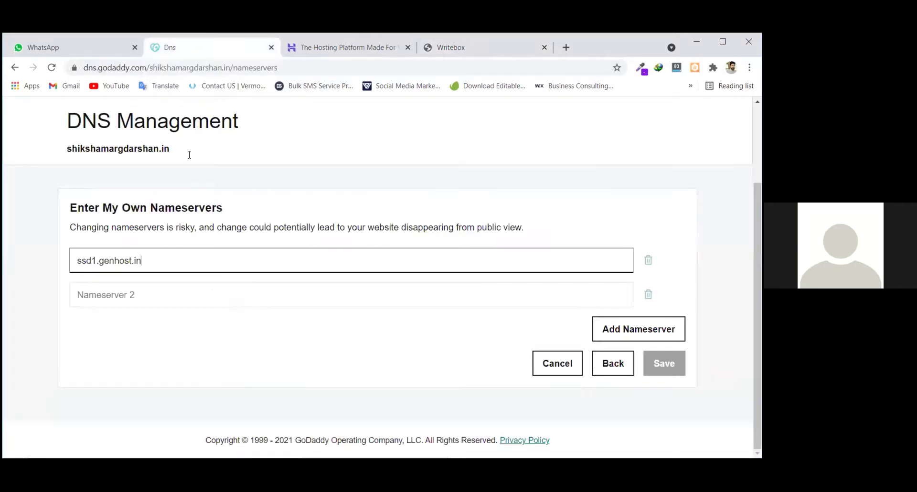
{"action": "left_click", "coordinate": [127, 296]}
{"action": "right_click", "coordinate": [118, 297]}
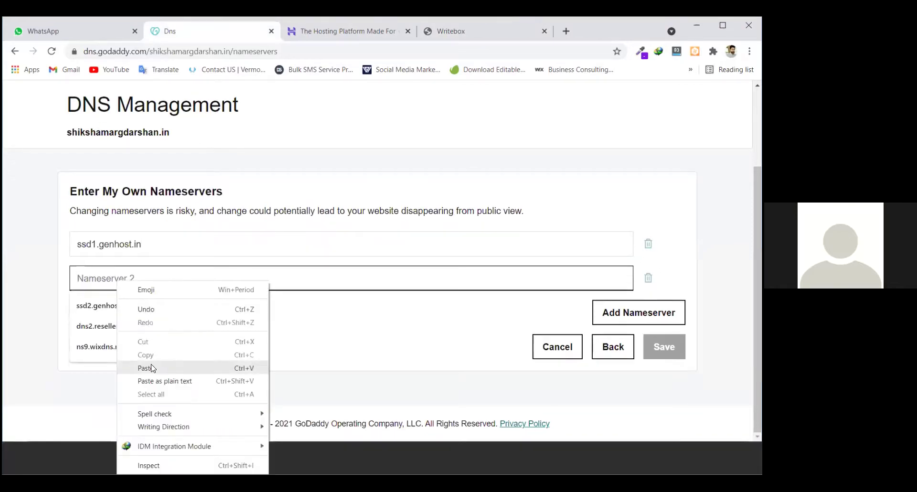
{"action": "left_click", "coordinate": [159, 367]}
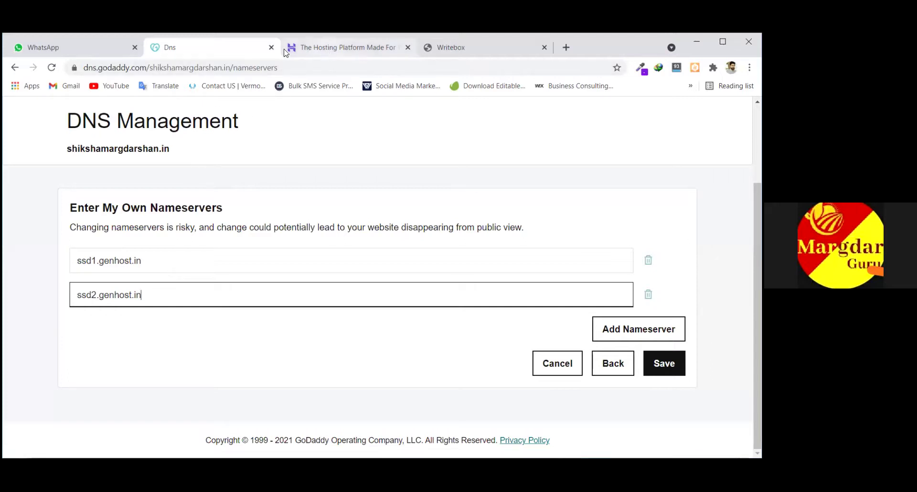
Look over the Hostinger home page and the hosting email's server details, and return to the GoDaddy nameserver form.
{"action": "left_click", "coordinate": [315, 47]}
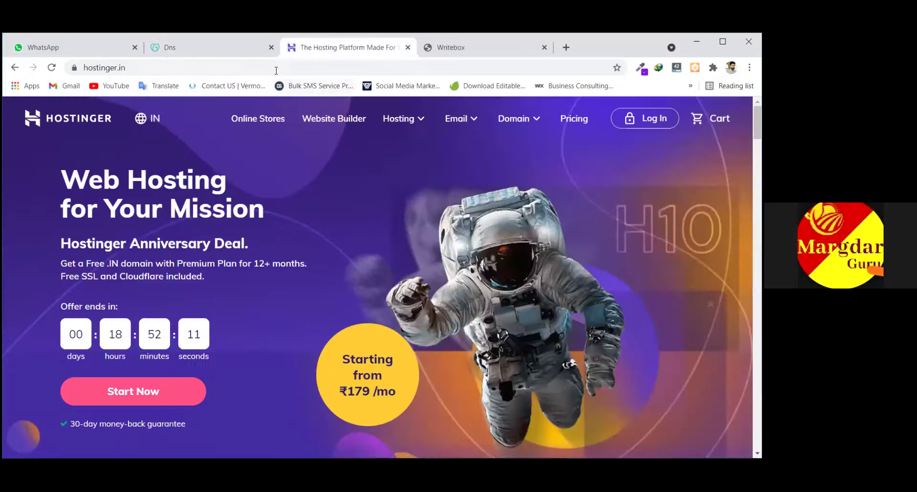
{"action": "left_click", "coordinate": [239, 48]}
{"action": "left_click", "coordinate": [307, 48]}
{"action": "left_click", "coordinate": [485, 47]}
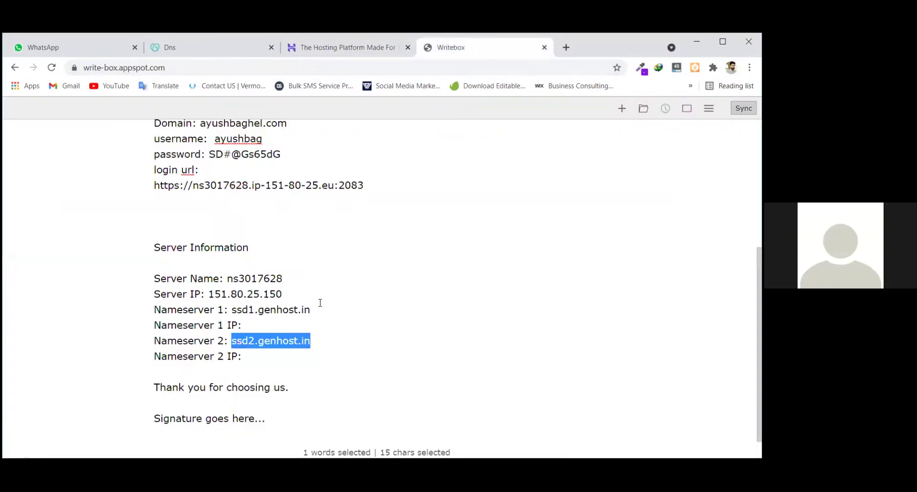
{"action": "scroll", "coordinate": [320, 303], "scroll_direction": "up", "scroll_amount": 1}
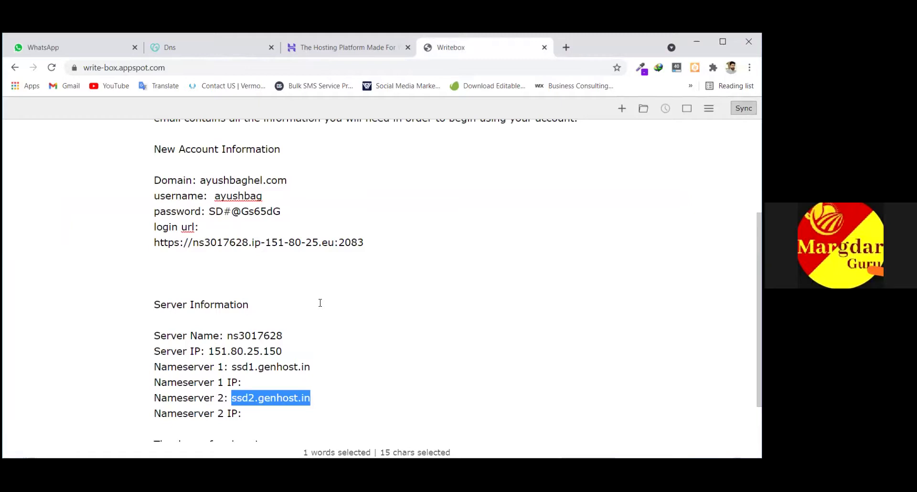
{"action": "left_click", "coordinate": [175, 47]}
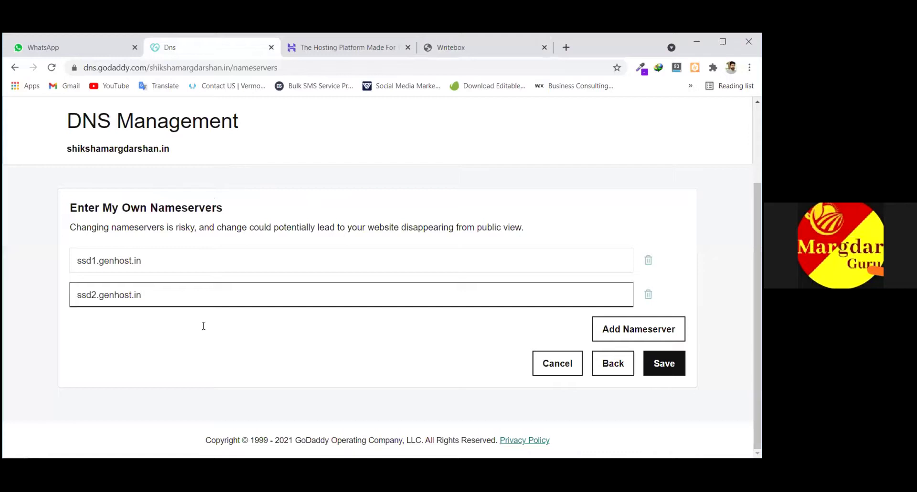
Read the hosting email in Writebox again, from its opening line through New Account Information to Server Information.
{"action": "left_click", "coordinate": [440, 41]}
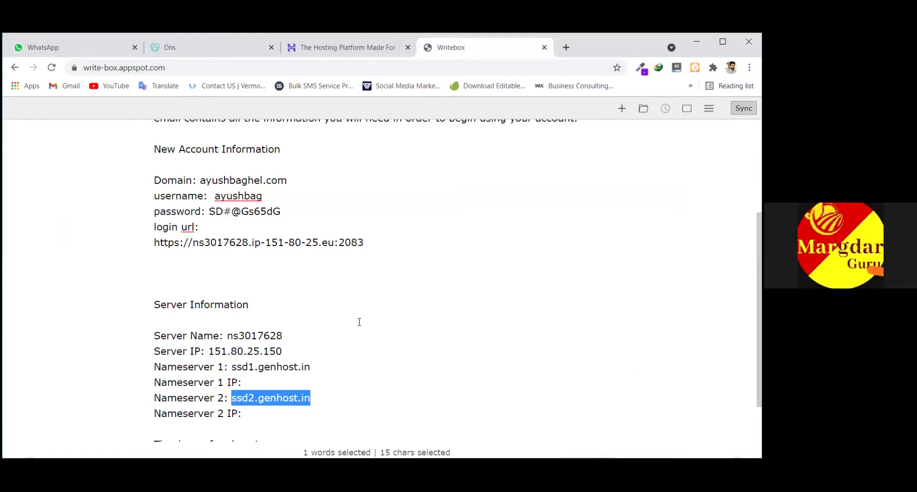
{"action": "scroll", "coordinate": [376, 304], "scroll_direction": "down", "scroll_amount": 1}
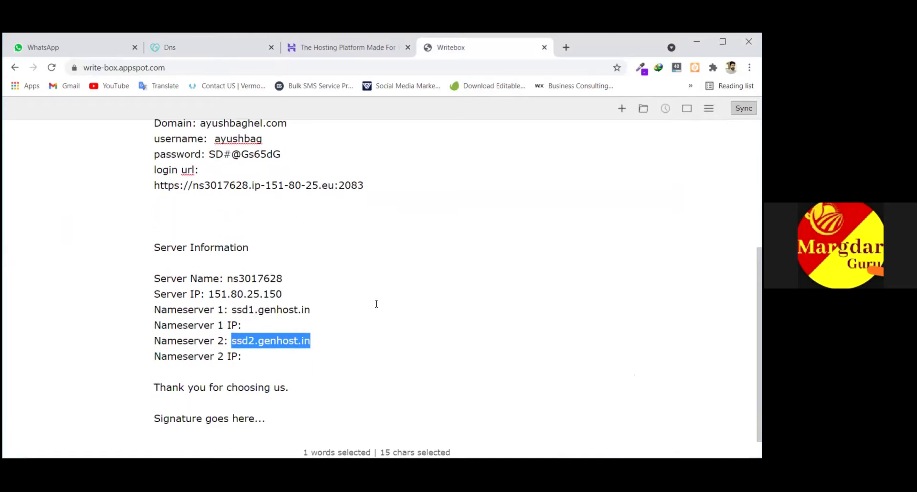
{"action": "scroll", "coordinate": [377, 304], "scroll_direction": "up", "scroll_amount": 1}
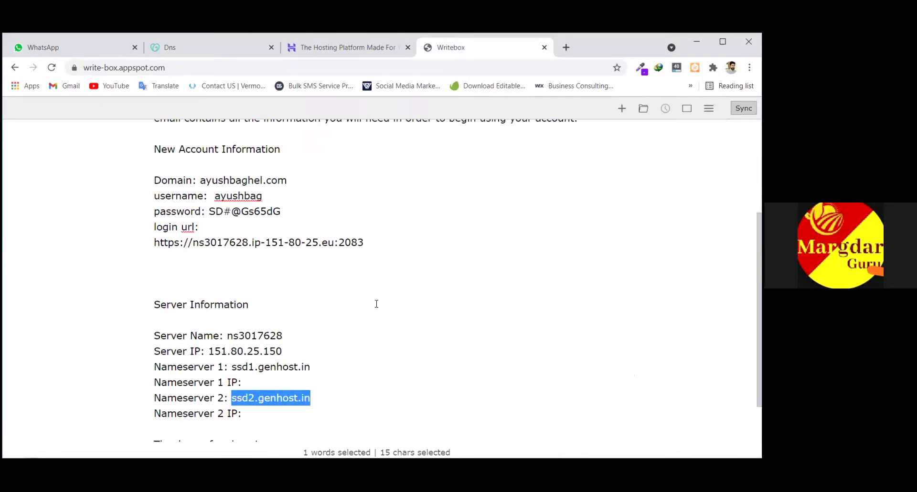
{"action": "scroll", "coordinate": [376, 303], "scroll_direction": "up", "scroll_amount": 1}
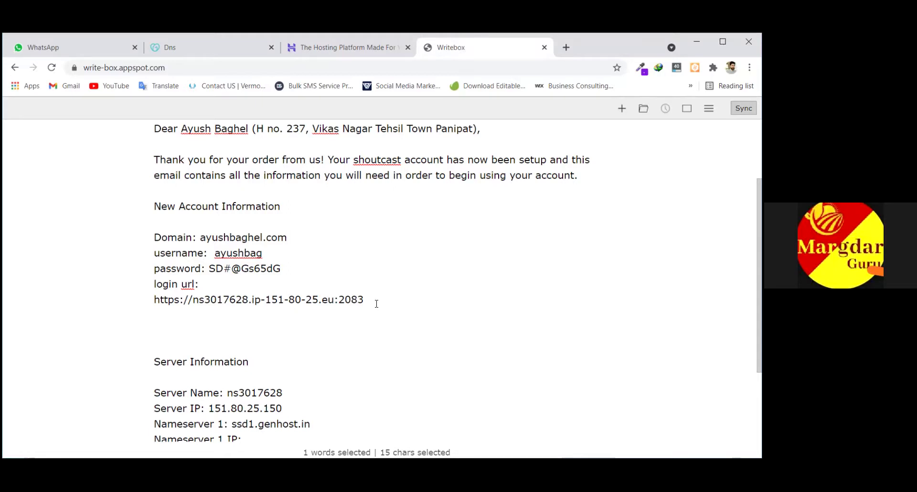
{"action": "scroll", "coordinate": [376, 304], "scroll_direction": "up", "scroll_amount": 1}
{"action": "scroll", "coordinate": [376, 304], "scroll_direction": "down", "scroll_amount": 3}
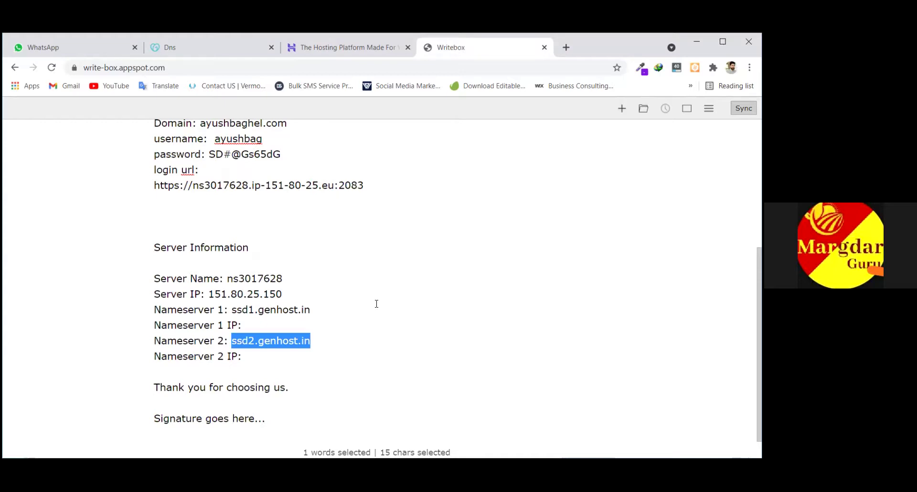
{"action": "scroll", "coordinate": [376, 303], "scroll_direction": "up", "scroll_amount": 5}
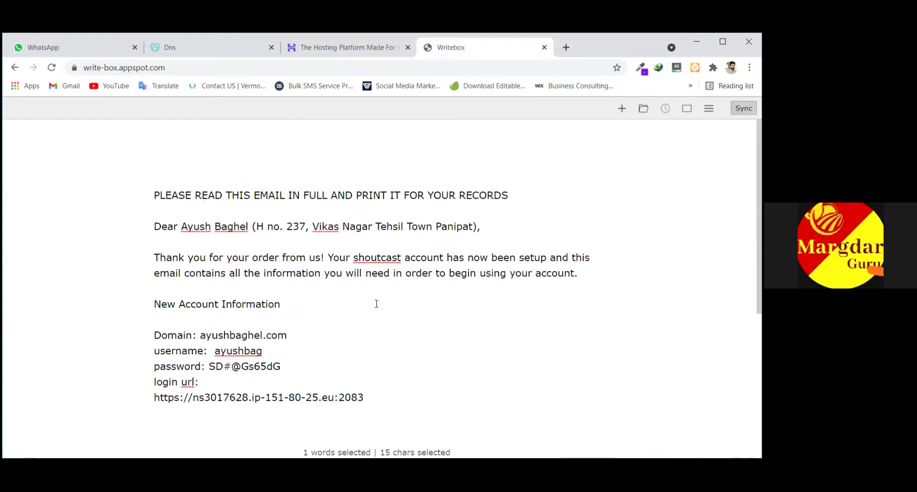
{"action": "scroll", "coordinate": [376, 304], "scroll_direction": "down", "scroll_amount": 4}
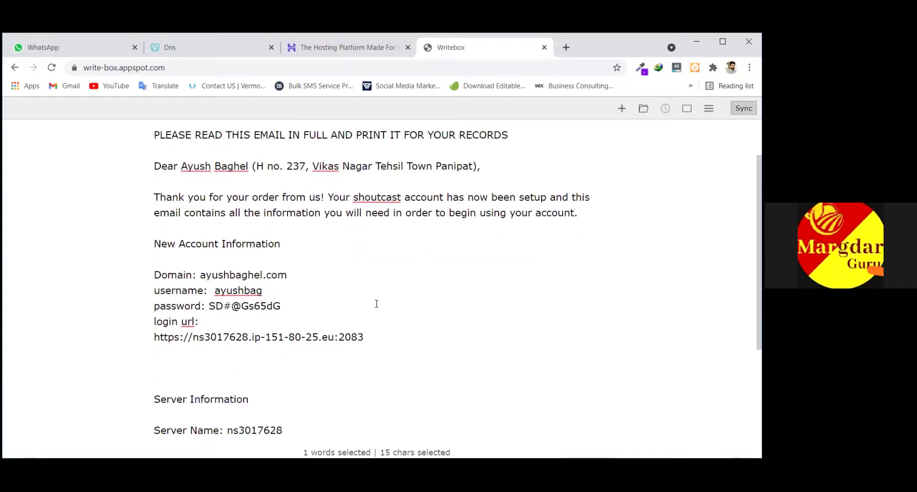
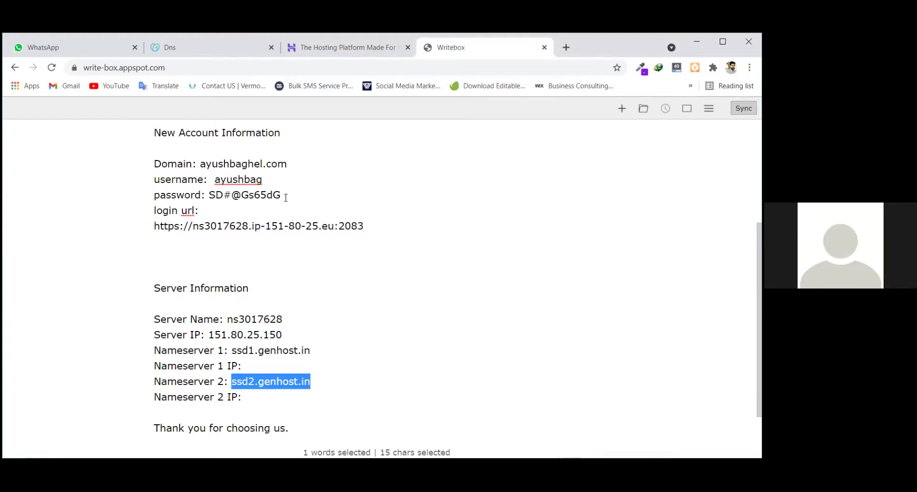
Compare the two nameservers entered in GoDaddy with the Server Information section of the hosting email.
{"action": "left_click", "coordinate": [181, 53]}
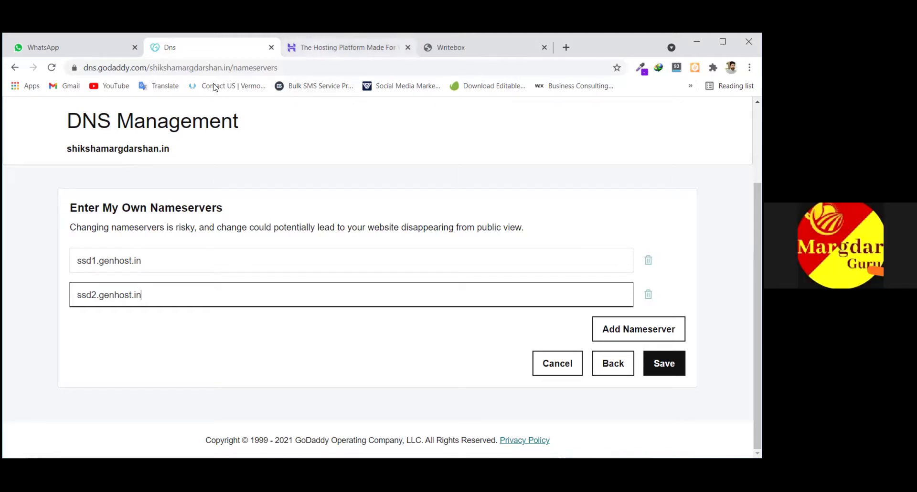
{"action": "left_click", "coordinate": [310, 49]}
{"action": "key", "text": "ctrl+Tab"}
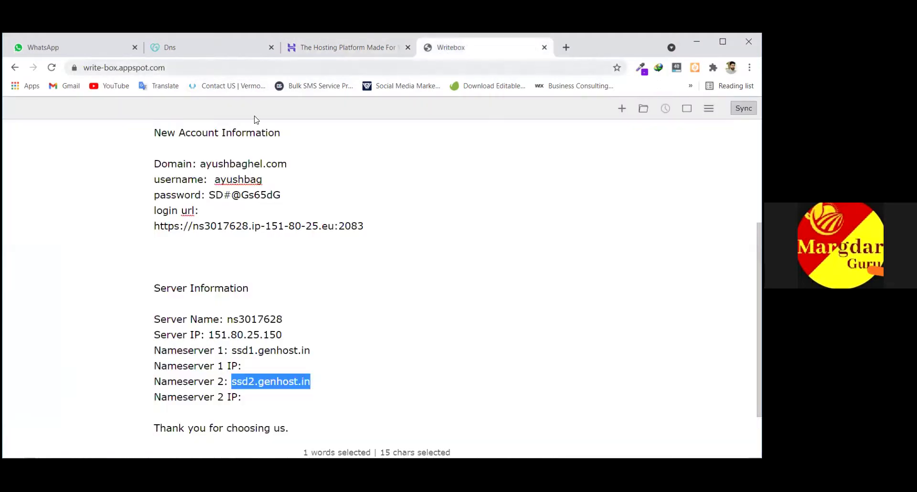
{"action": "left_click", "coordinate": [188, 50]}
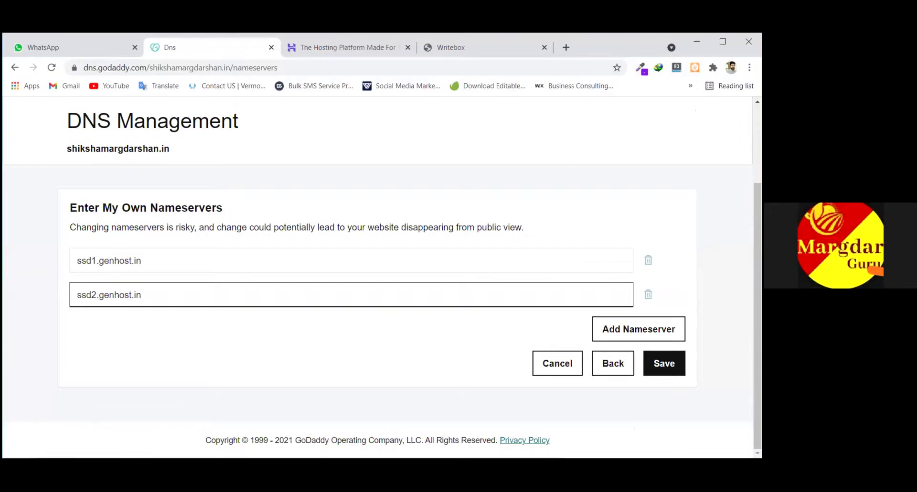
{"action": "left_click", "coordinate": [461, 49]}
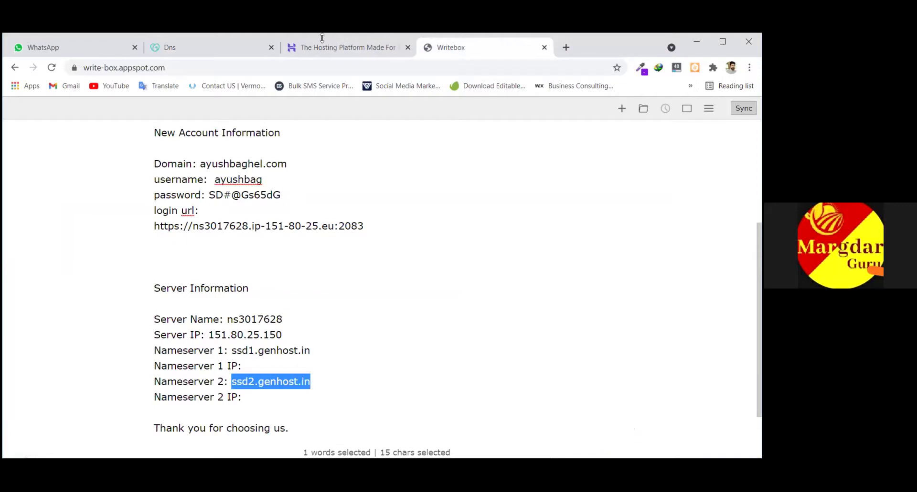
{"action": "left_click", "coordinate": [246, 53]}
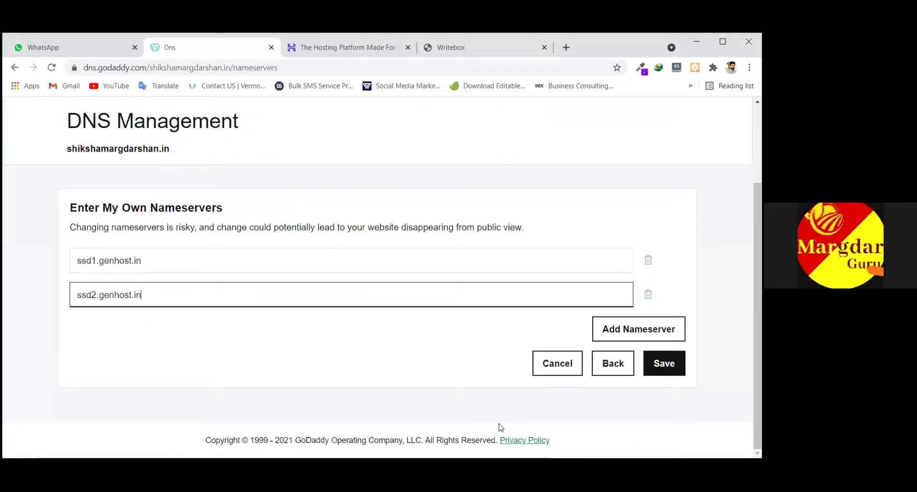
Review the hosting email from its opening line, highlighting the Nameserver 1 and Nameserver 2 labels and the Nameserver 1 value ssd1.genhost.in.
{"action": "left_click", "coordinate": [456, 47]}
{"action": "scroll", "coordinate": [380, 303], "scroll_direction": "up", "scroll_amount": 3}
{"action": "scroll", "coordinate": [380, 303], "scroll_direction": "up", "scroll_amount": 1}
{"action": "scroll", "coordinate": [380, 302], "scroll_direction": "down", "scroll_amount": 1}
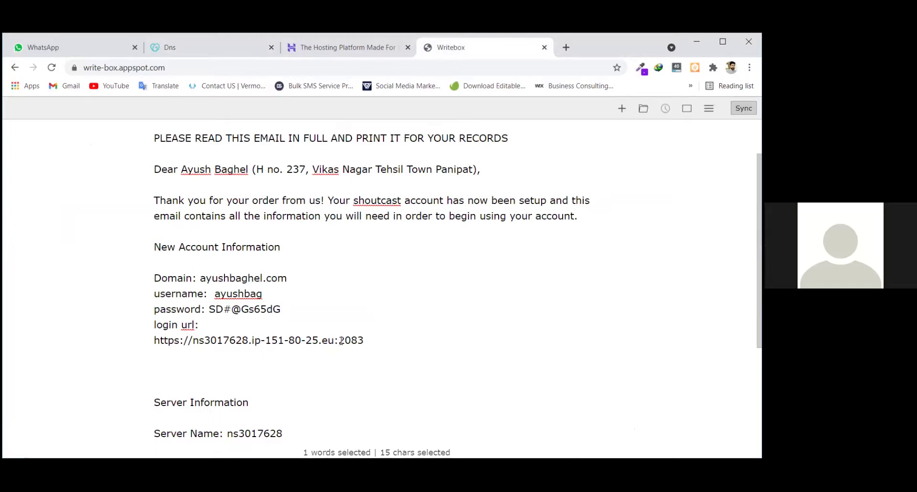
{"action": "scroll", "coordinate": [342, 314], "scroll_direction": "down", "scroll_amount": 3}
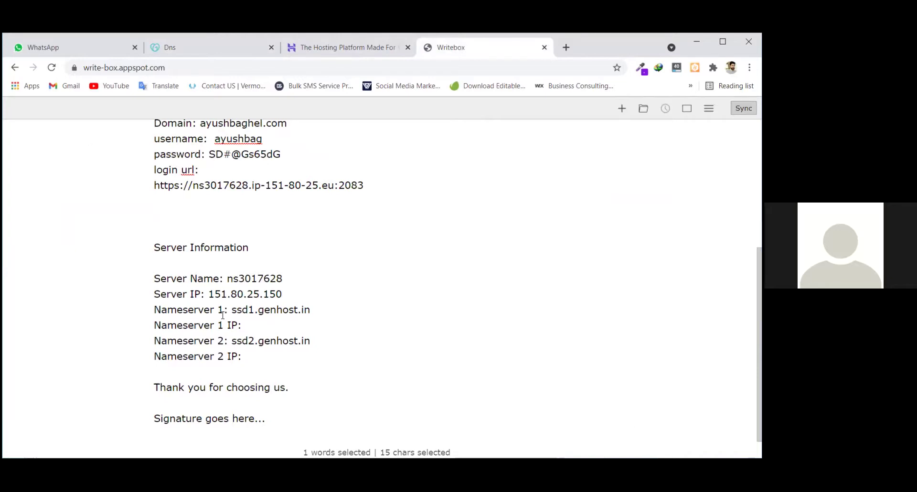
{"action": "left_click_drag", "start_coordinate": [224, 309], "coordinate": [161, 309]}
{"action": "left_click_drag", "start_coordinate": [224, 340], "coordinate": [161, 340]}
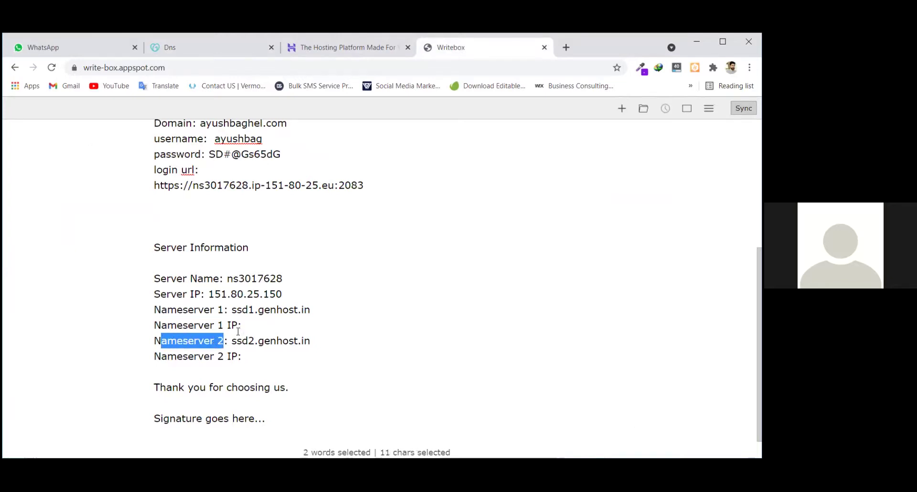
{"action": "left_click_drag", "start_coordinate": [232, 310], "coordinate": [305, 310]}
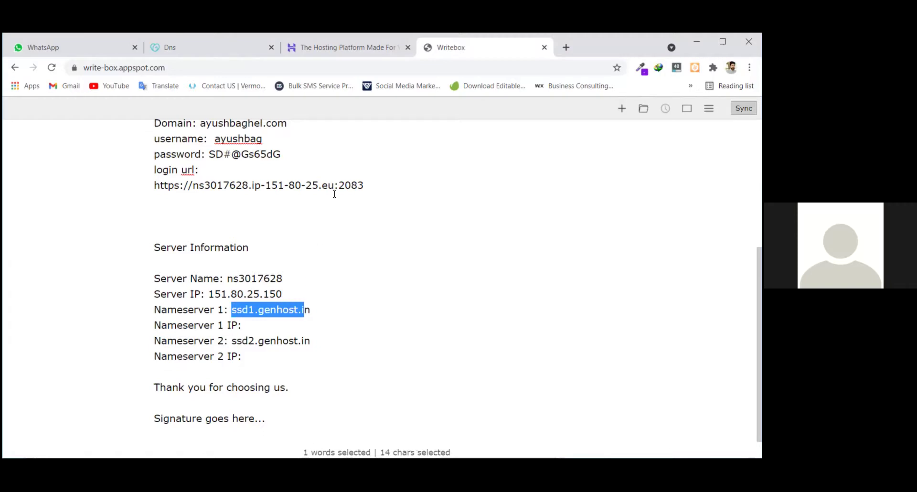
Return to GoDaddy and open the account's My Products page, leaving the nameserver form unsaved.
{"action": "left_click", "coordinate": [201, 52]}
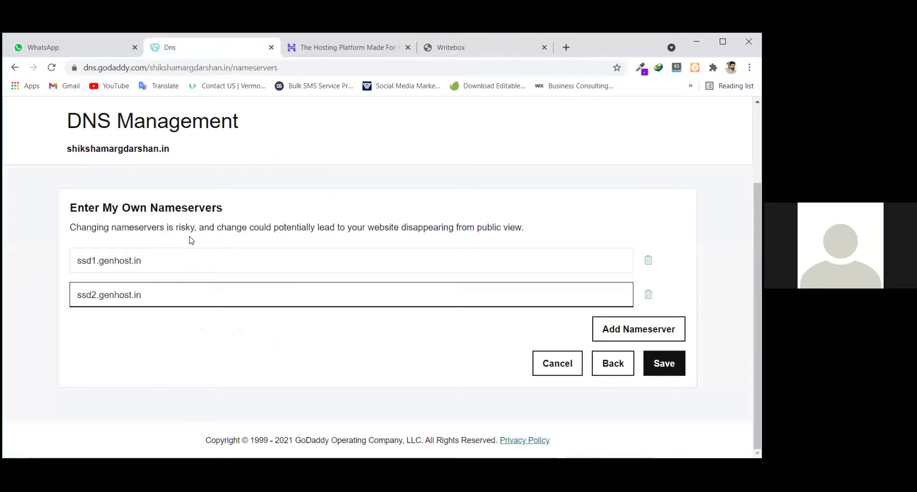
{"action": "scroll", "coordinate": [191, 239], "scroll_direction": "up", "scroll_amount": 3}
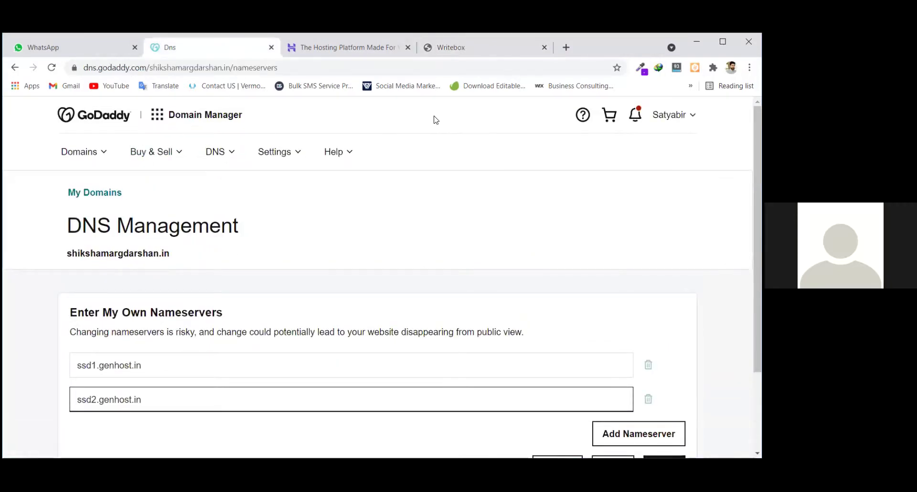
{"action": "left_click", "coordinate": [669, 119]}
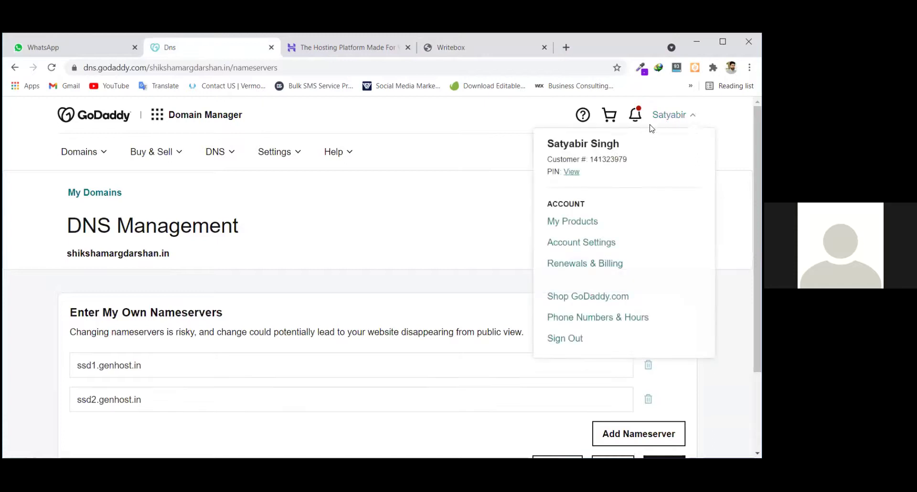
{"action": "left_click", "coordinate": [573, 223]}
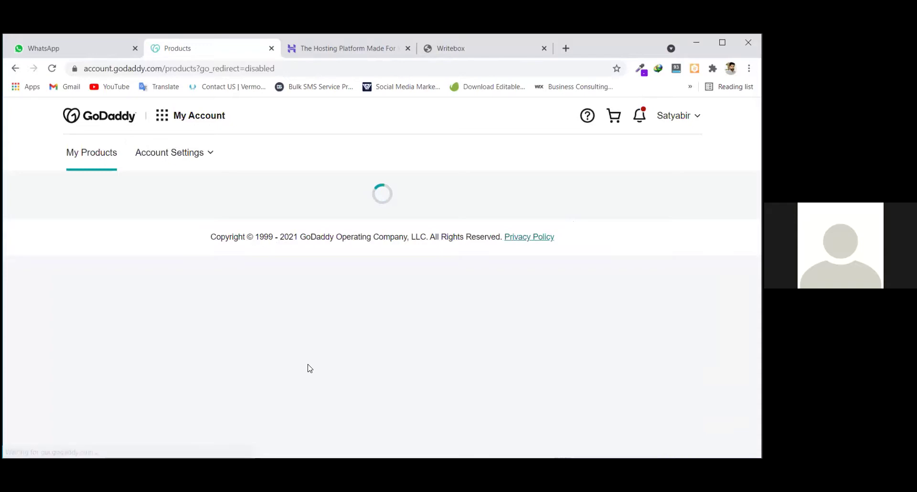
Open DNS management for shikshamargdarshan.in, the domain with Basic Privacy Protection, and go to its Nameservers section.
{"action": "scroll", "coordinate": [340, 361], "scroll_direction": "down", "scroll_amount": 3}
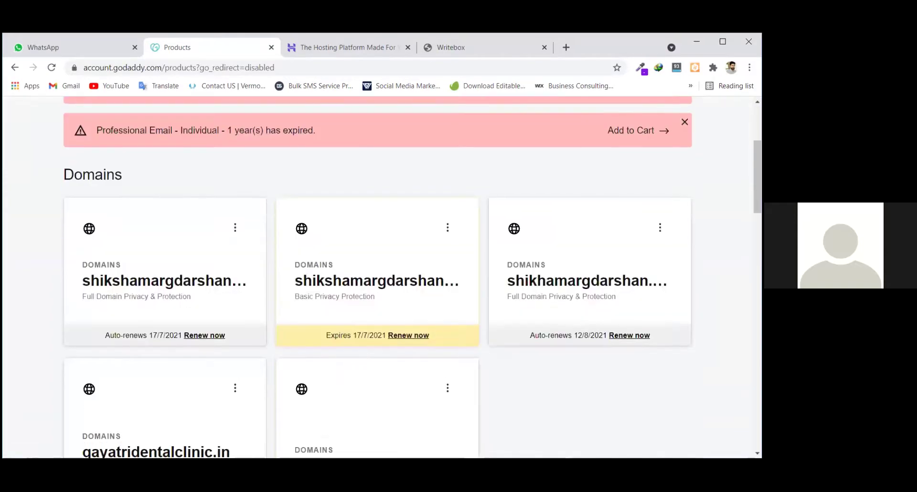
{"action": "left_click", "coordinate": [457, 257]}
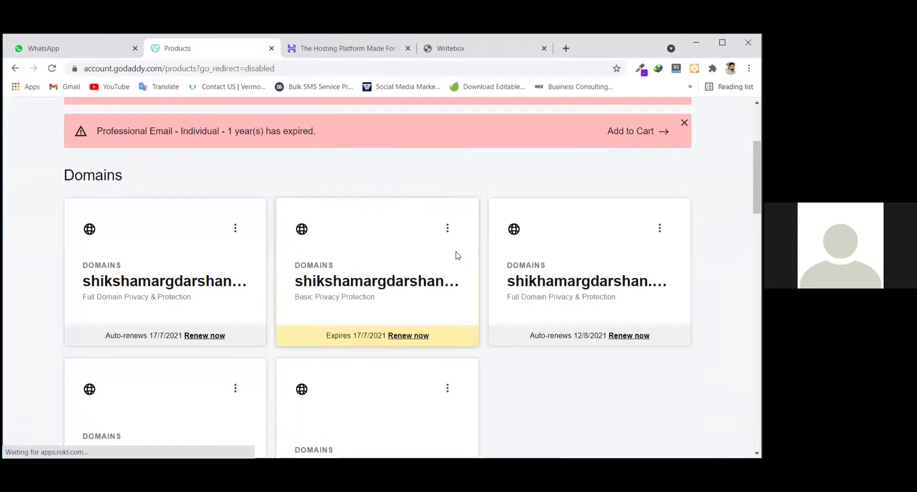
{"action": "left_click", "coordinate": [447, 228]}
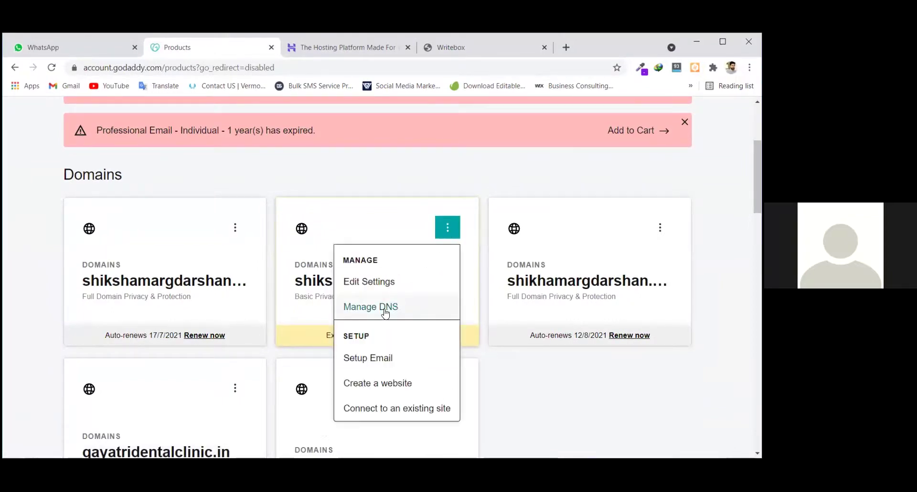
{"action": "left_click", "coordinate": [367, 310]}
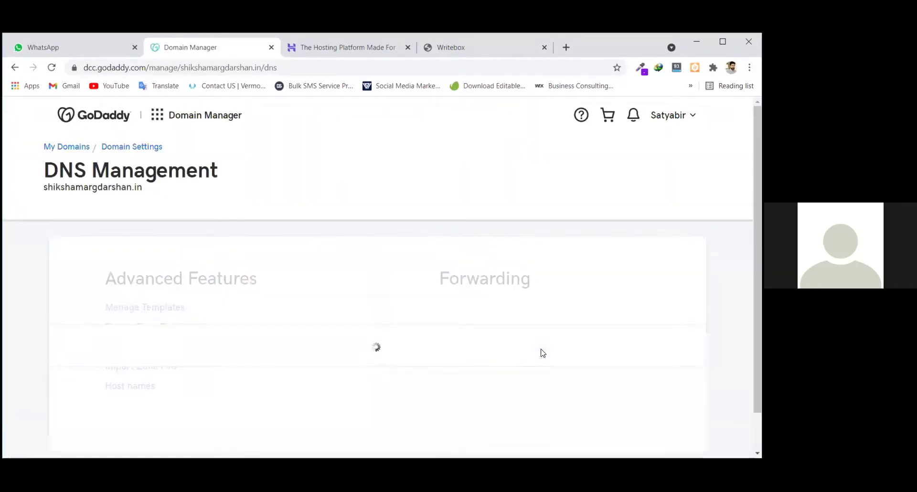
{"action": "scroll", "coordinate": [369, 325], "scroll_direction": "down", "scroll_amount": 5}
{"action": "scroll", "coordinate": [369, 324], "scroll_direction": "down", "scroll_amount": 6}
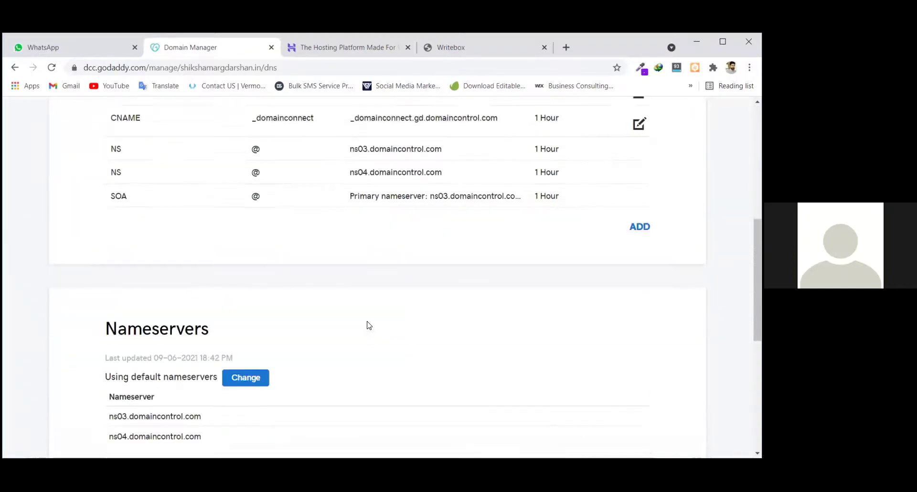
Start changing the default nameservers of shikshamargdarshan.in and choose the advanced option to enter own nameservers.
{"action": "scroll", "coordinate": [284, 292], "scroll_direction": "up", "scroll_amount": 1}
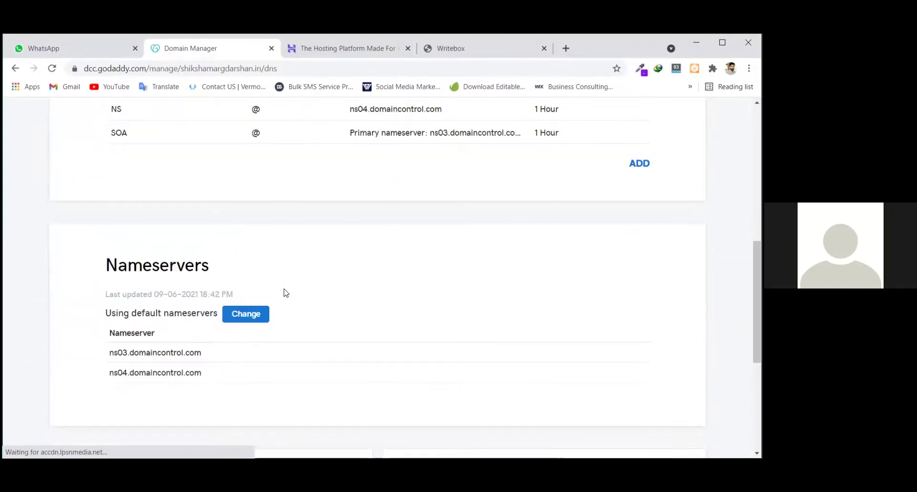
{"action": "scroll", "coordinate": [283, 292], "scroll_direction": "down", "scroll_amount": 2}
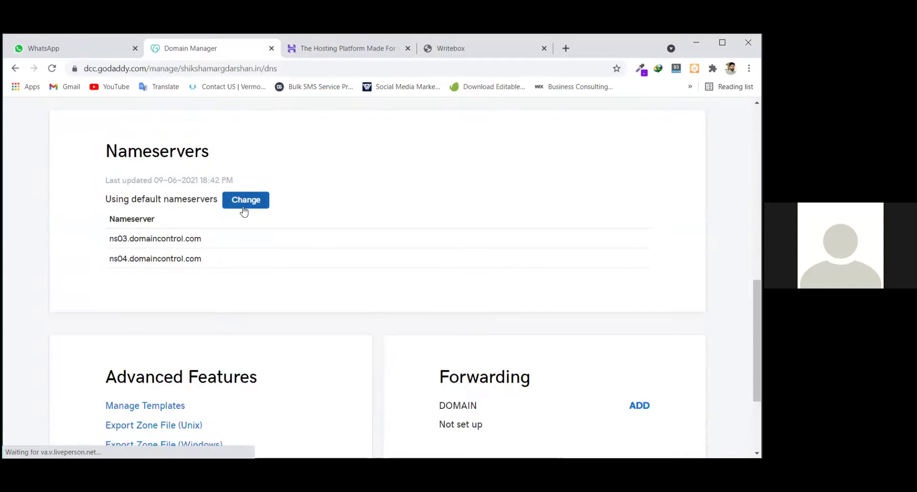
{"action": "scroll", "coordinate": [253, 248], "scroll_direction": "up", "scroll_amount": 3}
{"action": "scroll", "coordinate": [256, 286], "scroll_direction": "down", "scroll_amount": 2}
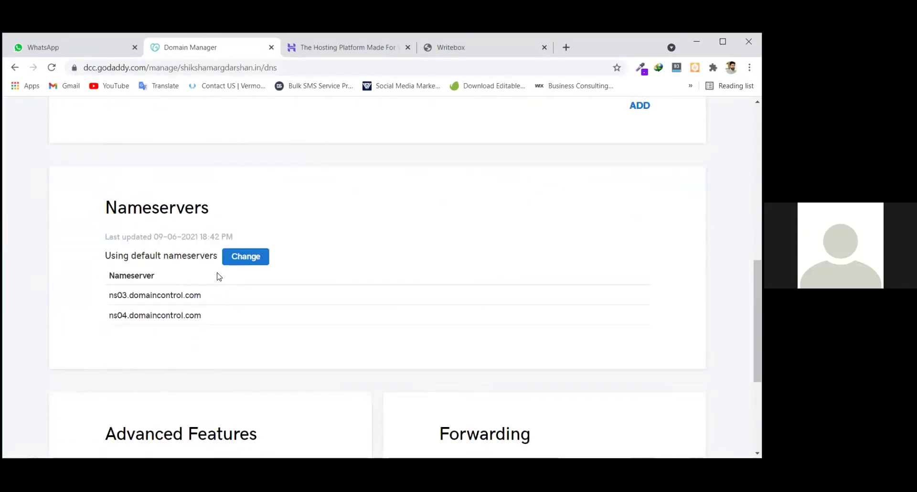
{"action": "left_click", "coordinate": [246, 257]}
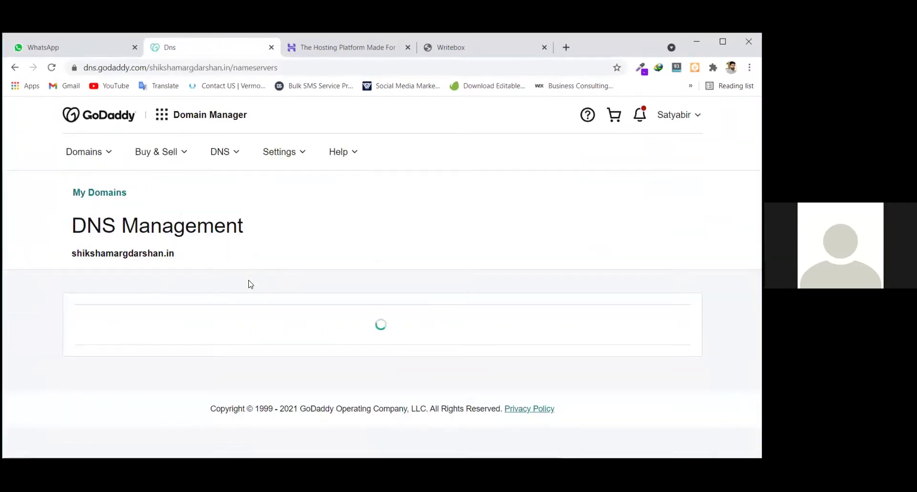
{"action": "scroll", "coordinate": [249, 284], "scroll_direction": "down", "scroll_amount": 2}
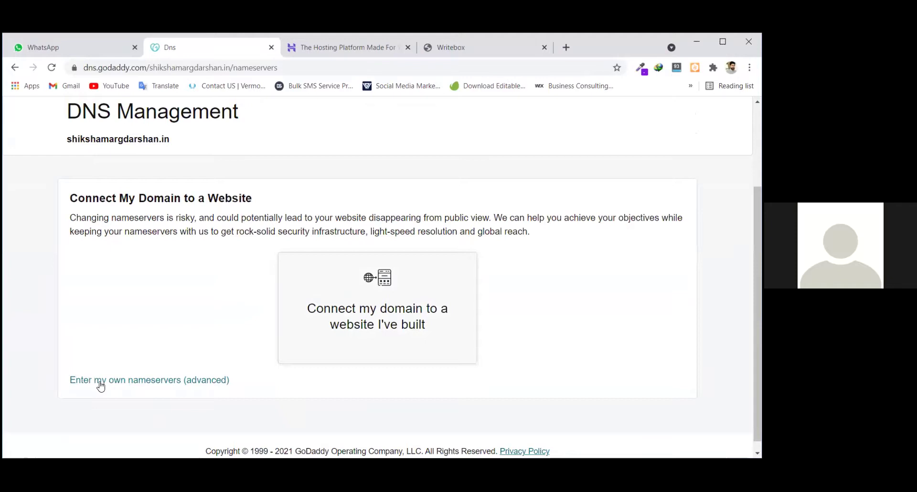
{"action": "left_click", "coordinate": [168, 381]}
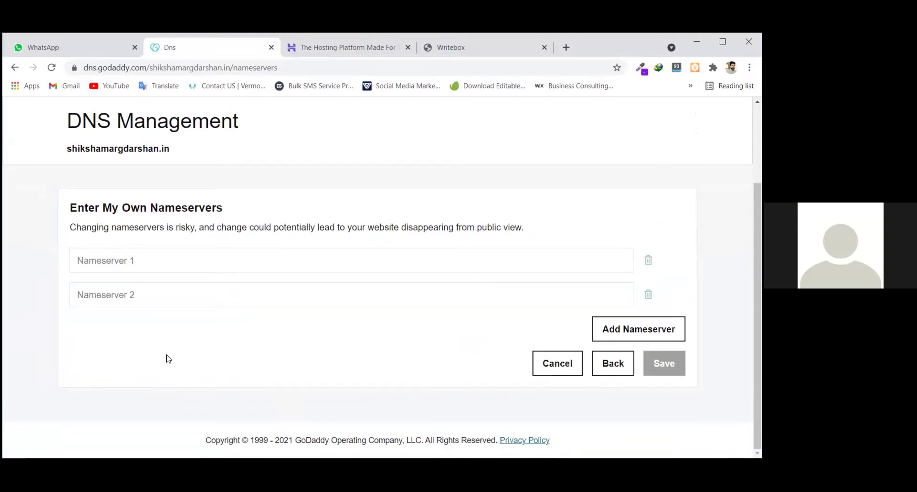
Copy the Nameserver 1 value ssd1.genhost.in from the hosting email in Writebox into GoDaddy's Nameserver 1 field.
{"action": "left_click", "coordinate": [155, 260]}
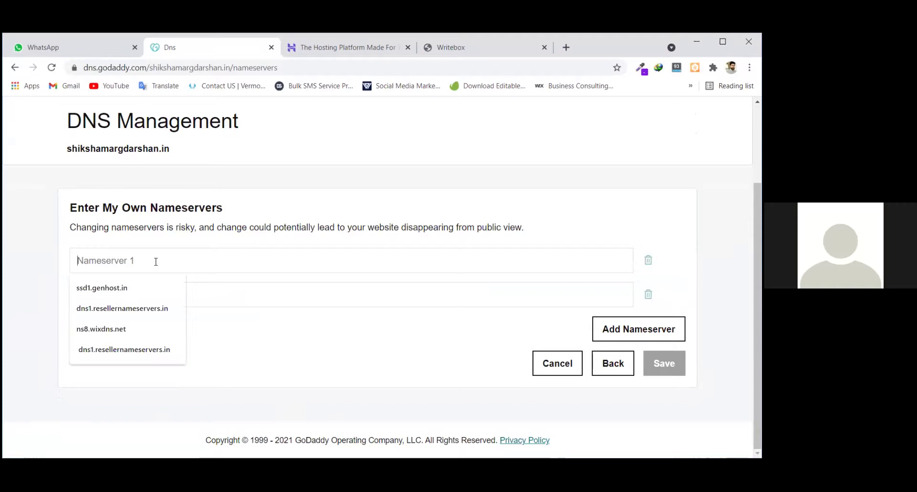
{"action": "left_click", "coordinate": [212, 298]}
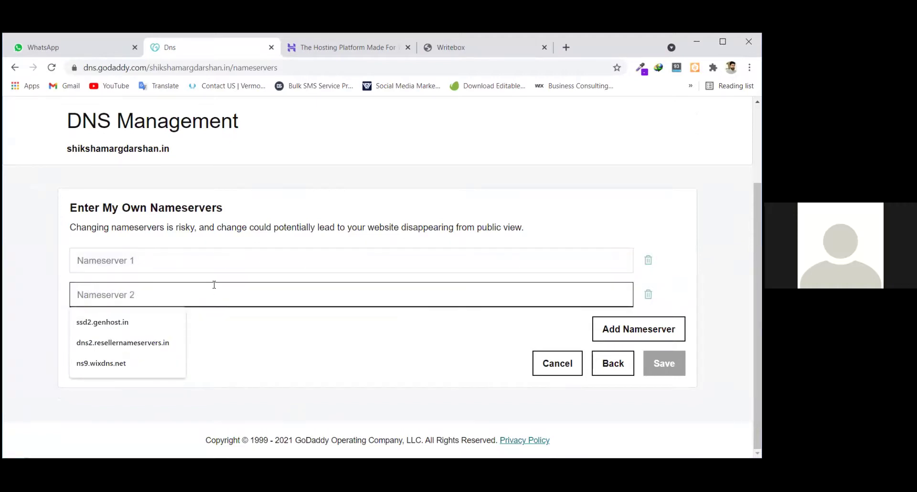
{"action": "left_click", "coordinate": [239, 259]}
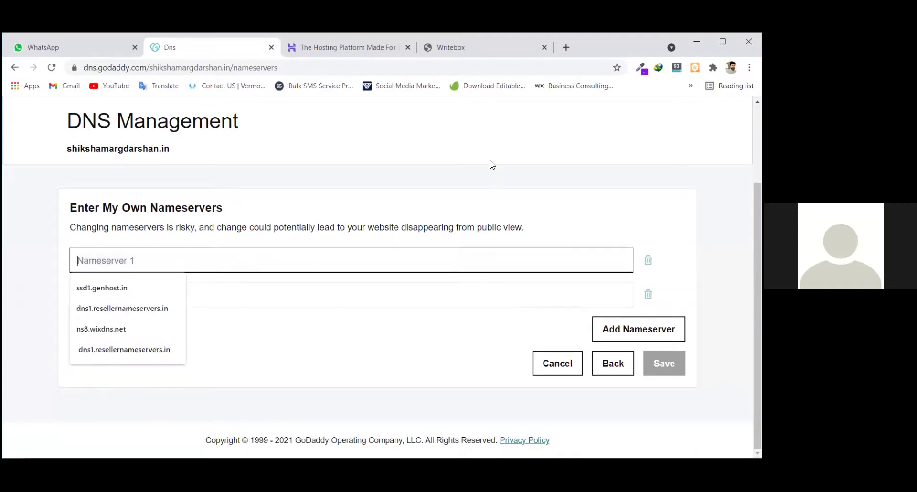
{"action": "left_click", "coordinate": [343, 47]}
{"action": "left_click", "coordinate": [471, 40]}
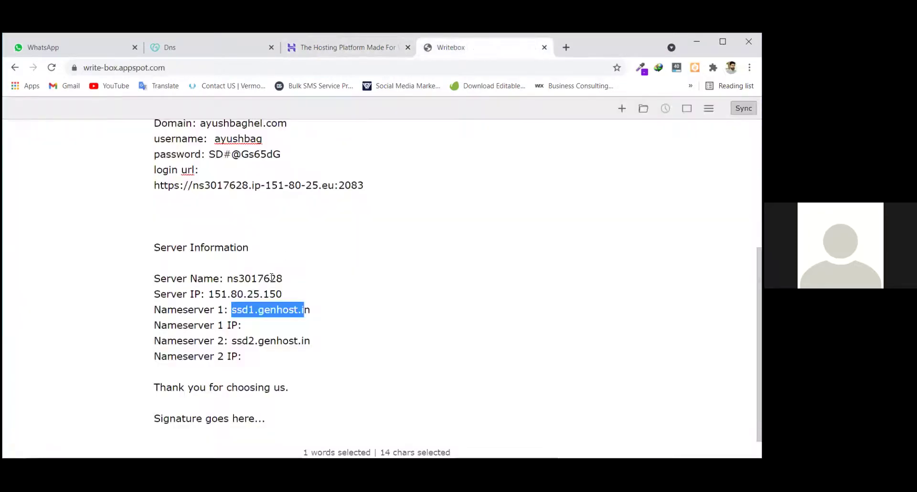
{"action": "left_click", "coordinate": [270, 309]}
{"action": "left_click_drag", "start_coordinate": [231, 310], "coordinate": [316, 306]}
{"action": "key", "text": "ctrl+c"}
{"action": "left_click", "coordinate": [221, 48]}
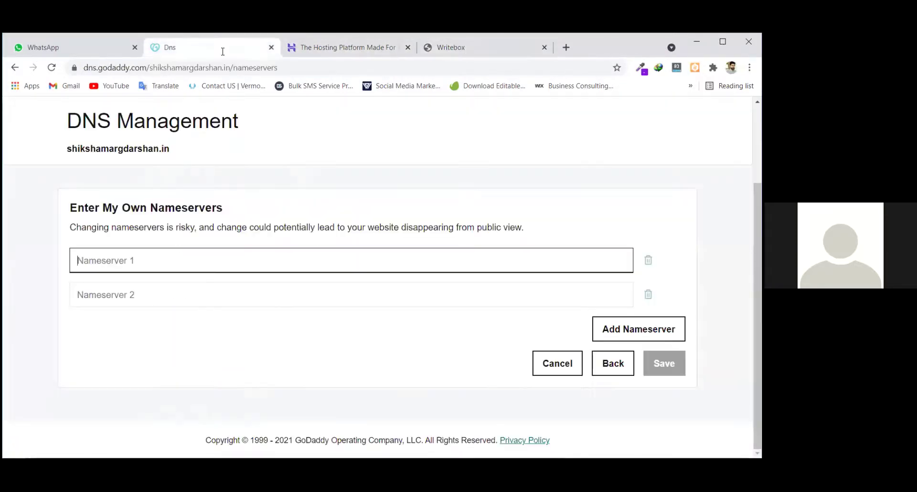
{"action": "key", "text": "ctrl+v"}
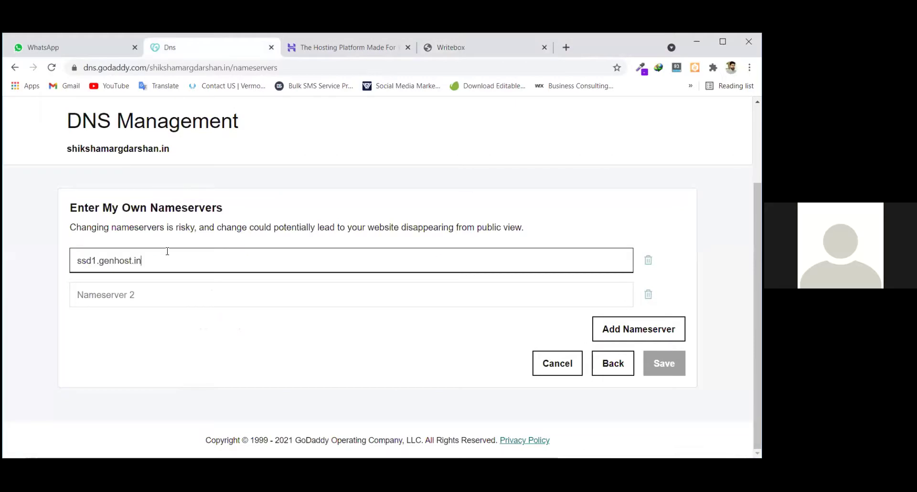
Copy the Nameserver 2 value ssd2.genhost.in from the hosting email in Writebox into GoDaddy's Nameserver 2 field.
{"action": "left_click", "coordinate": [486, 41]}
{"action": "left_click_drag", "start_coordinate": [231, 340], "coordinate": [315, 350]}
{"action": "left_click", "coordinate": [231, 340]}
{"action": "left_click_drag", "start_coordinate": [231, 340], "coordinate": [320, 338]}
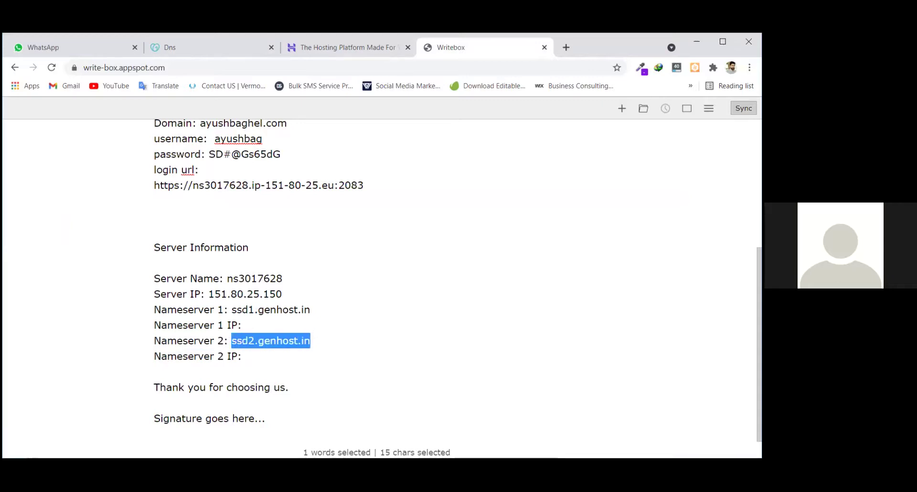
{"action": "left_click", "coordinate": [182, 48]}
{"action": "left_click", "coordinate": [174, 293]}
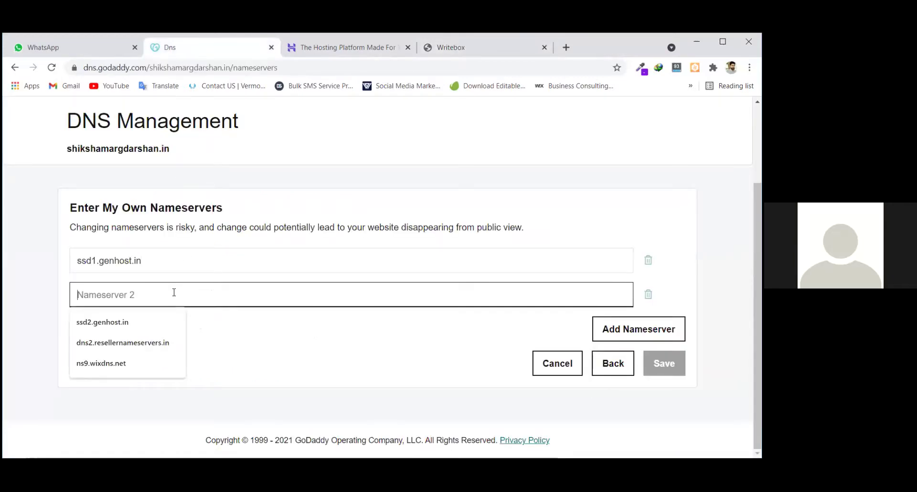
{"action": "key", "text": "ctrl+v"}
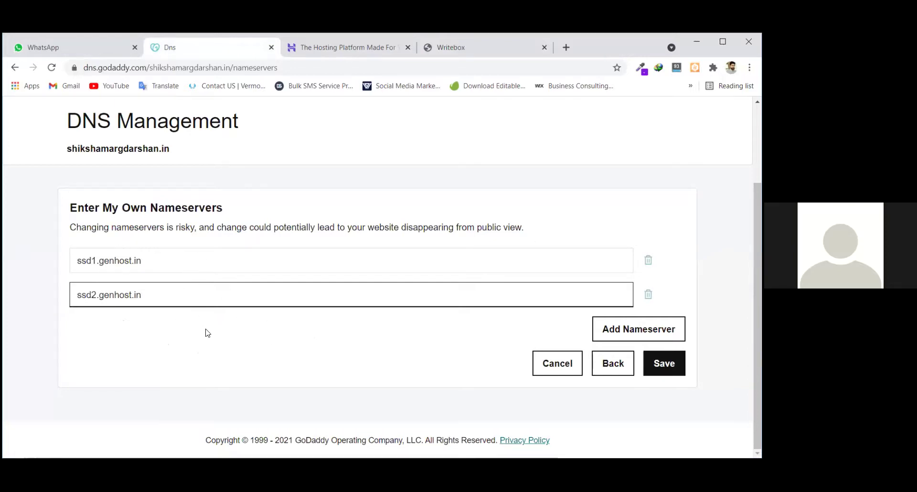
Save the custom nameservers, consent to updating them for the selected domain, and continue with the update.
{"action": "left_click", "coordinate": [670, 372]}
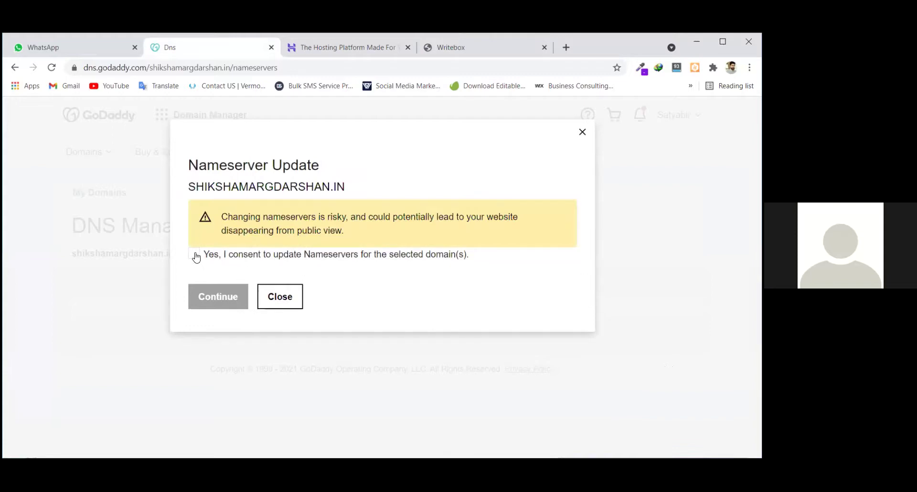
{"action": "left_click", "coordinate": [195, 255]}
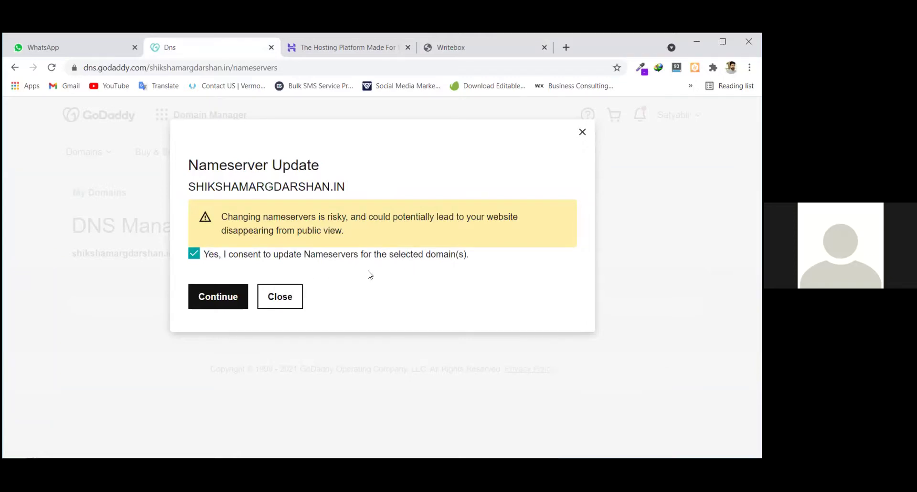
{"action": "left_click", "coordinate": [219, 299]}
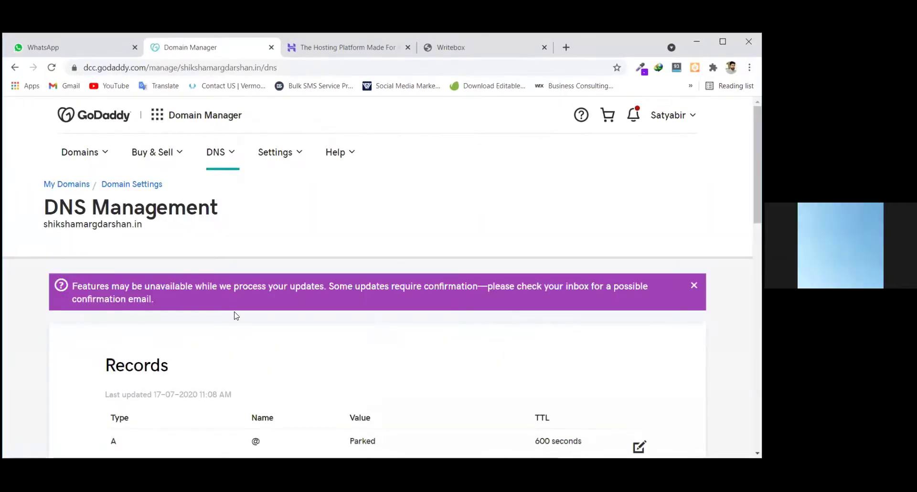
Check the domain's Nameservers section, reload the DNS Management page, and look at the listed nameservers again.
{"action": "scroll", "coordinate": [234, 315], "scroll_direction": "down", "scroll_amount": 2}
{"action": "scroll", "coordinate": [235, 315], "scroll_direction": "down", "scroll_amount": 1}
{"action": "scroll", "coordinate": [216, 308], "scroll_direction": "up", "scroll_amount": 5}
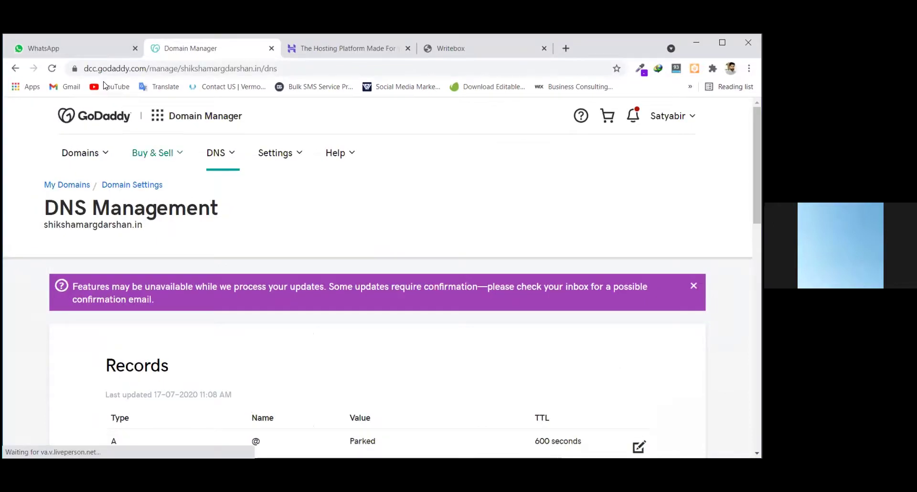
{"action": "scroll", "coordinate": [219, 247], "scroll_direction": "down", "scroll_amount": 9}
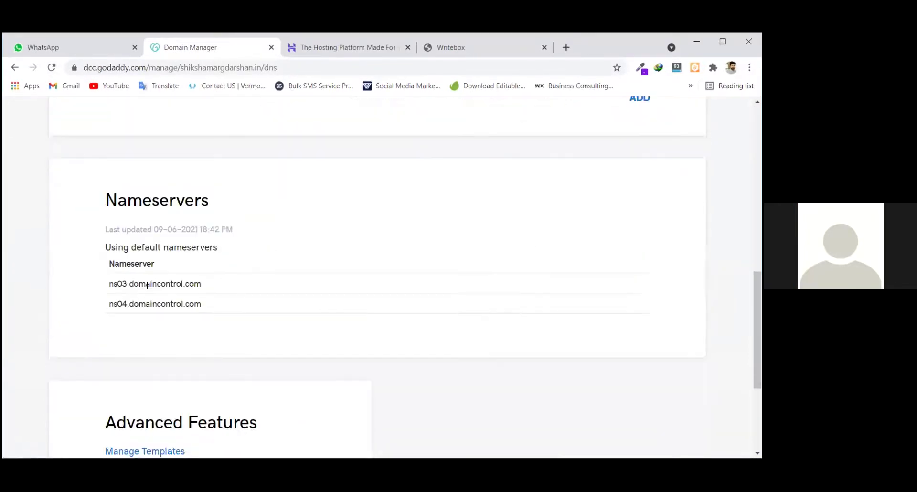
{"action": "scroll", "coordinate": [130, 286], "scroll_direction": "up", "scroll_amount": 6}
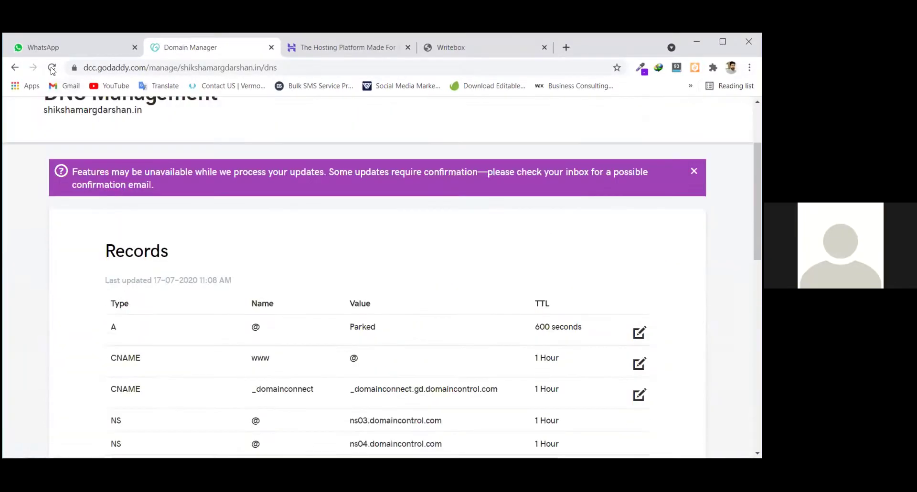
{"action": "left_click", "coordinate": [52, 67]}
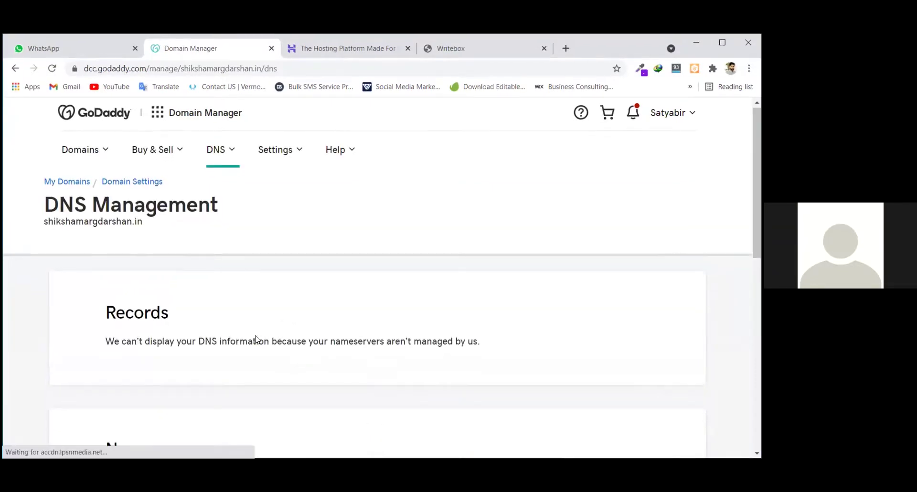
{"action": "scroll", "coordinate": [257, 339], "scroll_direction": "down", "scroll_amount": 5}
{"action": "scroll", "coordinate": [257, 342], "scroll_direction": "up", "scroll_amount": 2}
{"action": "scroll", "coordinate": [256, 339], "scroll_direction": "down", "scroll_amount": 2}
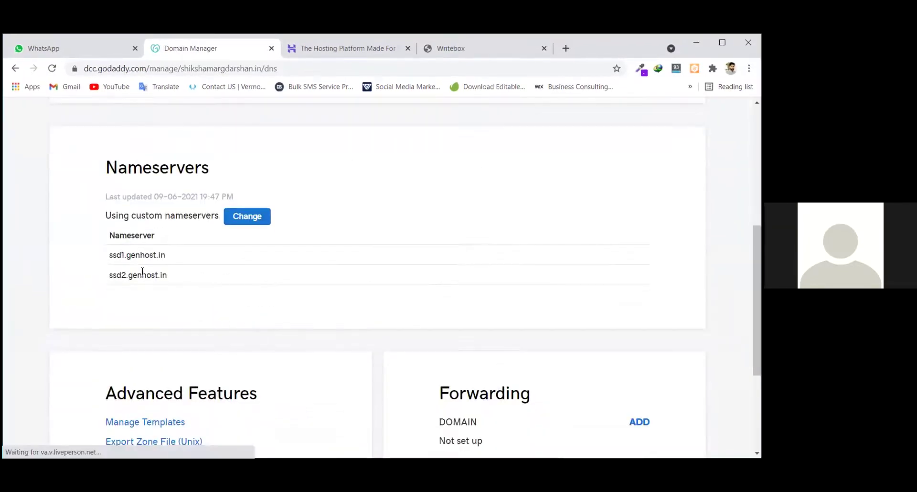
Review the Records and Nameservers sections of the DNS Management page for shikshamargdarshan.in.
{"action": "scroll", "coordinate": [147, 311], "scroll_direction": "up", "scroll_amount": 1}
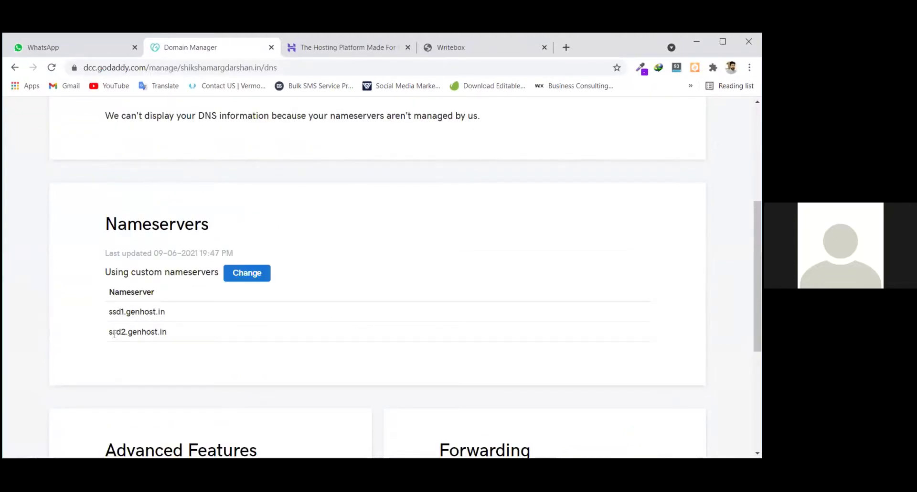
{"action": "scroll", "coordinate": [168, 340], "scroll_direction": "up", "scroll_amount": 2}
{"action": "scroll", "coordinate": [164, 334], "scroll_direction": "down", "scroll_amount": 2}
{"action": "scroll", "coordinate": [241, 342], "scroll_direction": "up", "scroll_amount": 4}
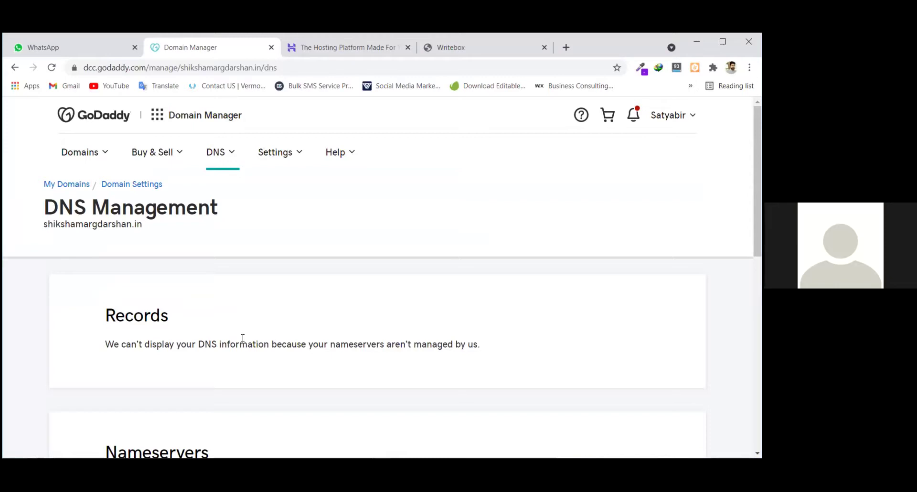
{"action": "scroll", "coordinate": [242, 338], "scroll_direction": "down", "scroll_amount": 3}
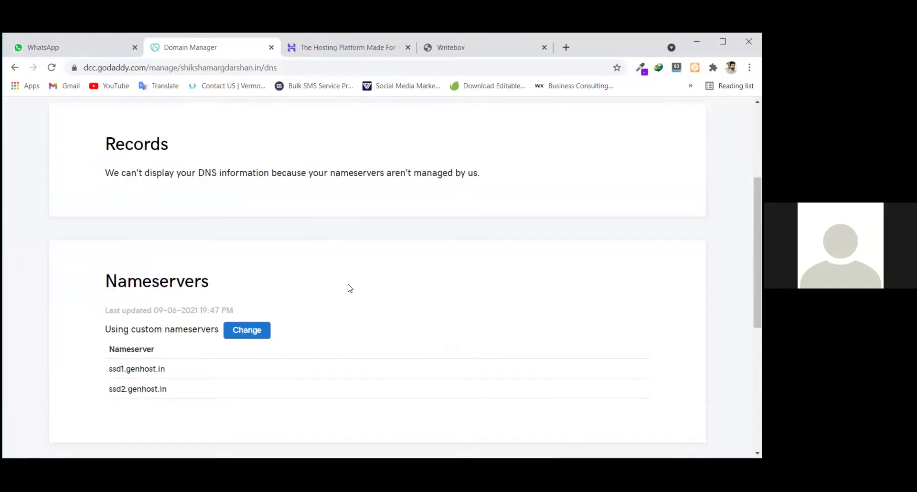
{"action": "scroll", "coordinate": [349, 287], "scroll_direction": "up", "scroll_amount": 3}
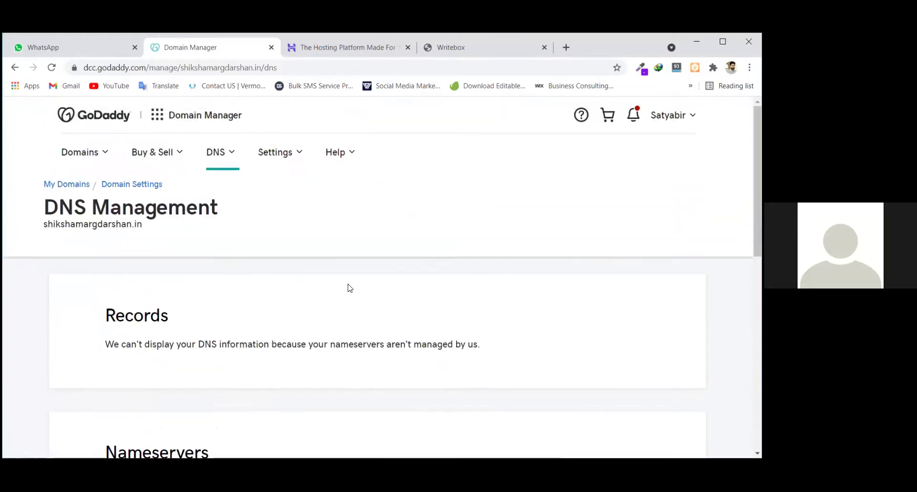
{"action": "scroll", "coordinate": [364, 378], "scroll_direction": "down", "scroll_amount": 1}
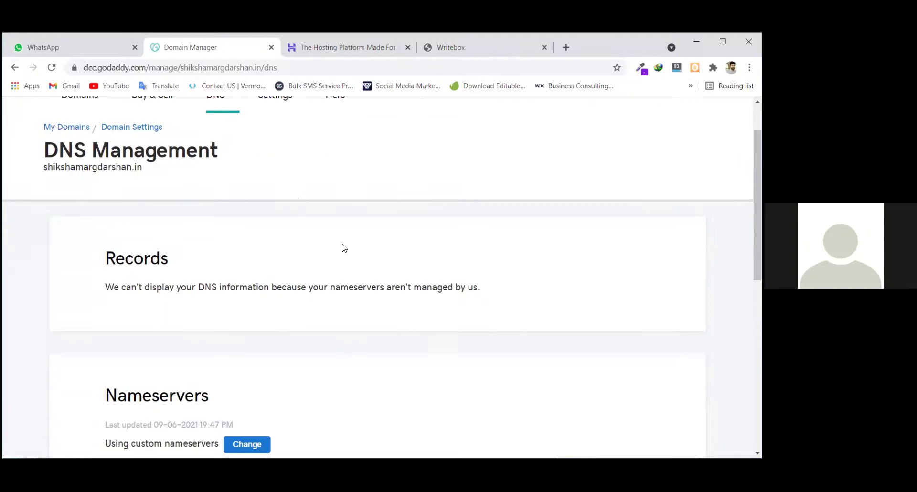
{"action": "scroll", "coordinate": [344, 247], "scroll_direction": "up", "scroll_amount": 1}
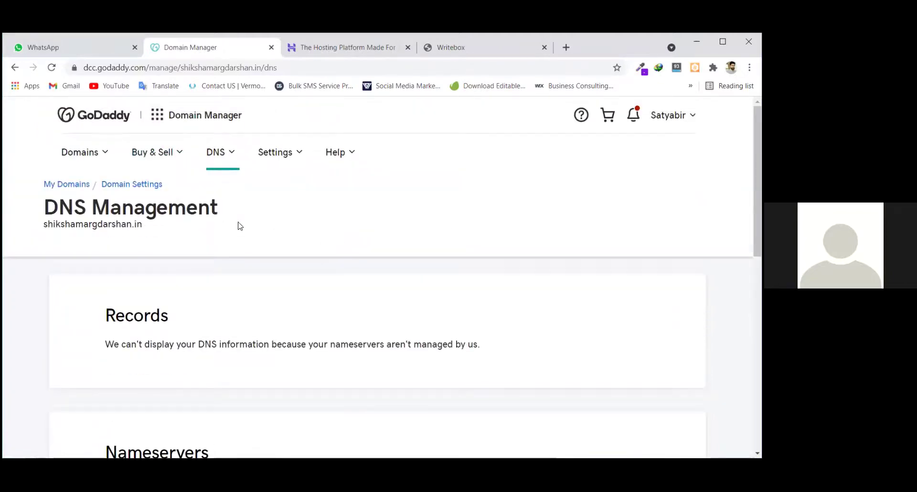
{"action": "scroll", "coordinate": [239, 223], "scroll_direction": "down", "scroll_amount": 2}
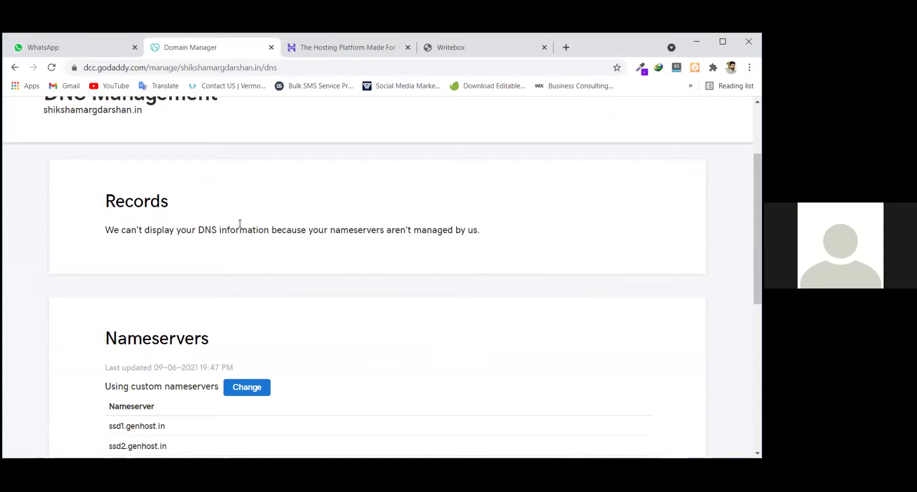
{"action": "scroll", "coordinate": [240, 223], "scroll_direction": "down", "scroll_amount": 3}
{"action": "scroll", "coordinate": [243, 231], "scroll_direction": "up", "scroll_amount": 5}
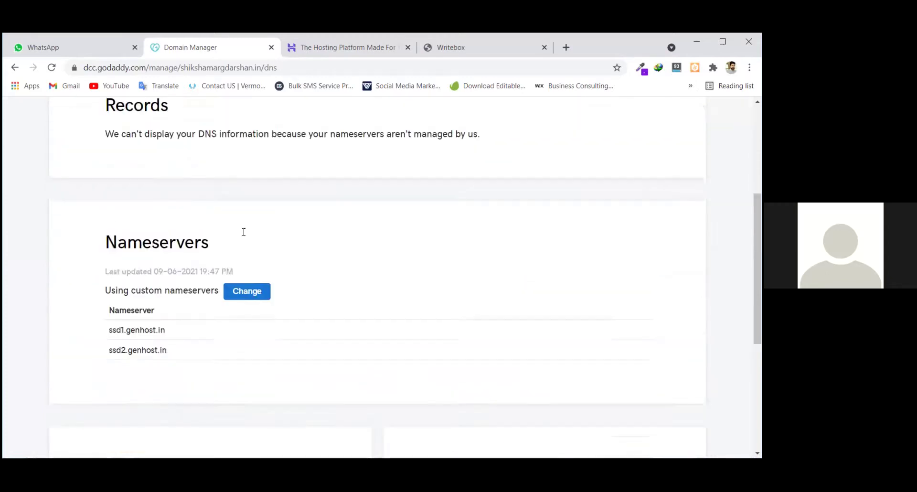
{"action": "left_click", "coordinate": [442, 48]}
{"action": "left_click", "coordinate": [363, 46]}
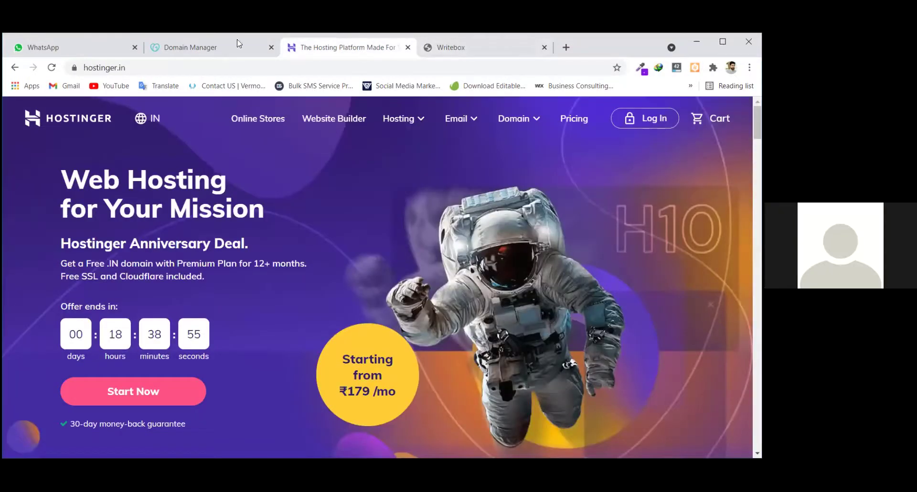
{"action": "left_click", "coordinate": [451, 50]}
{"action": "scroll", "coordinate": [175, 294], "scroll_direction": "up", "scroll_amount": 1}
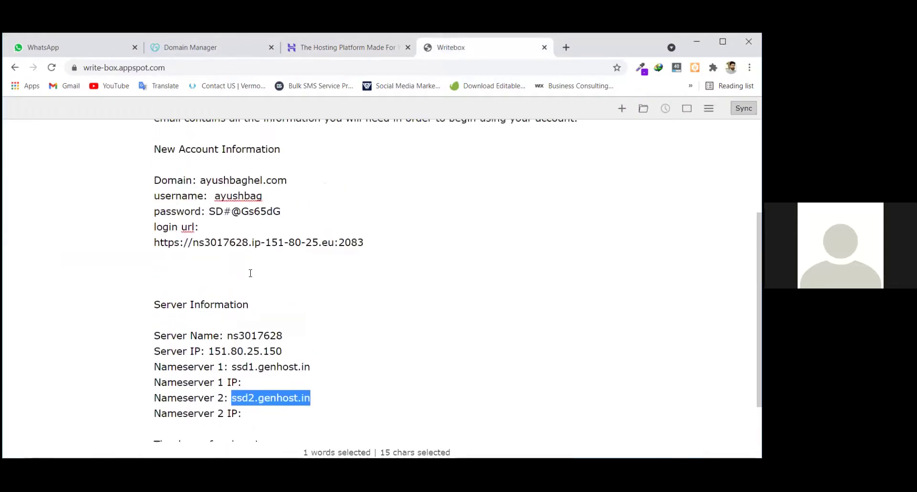
{"action": "left_click_drag", "start_coordinate": [368, 242], "coordinate": [152, 242]}
{"action": "key", "text": "ctrl+c"}
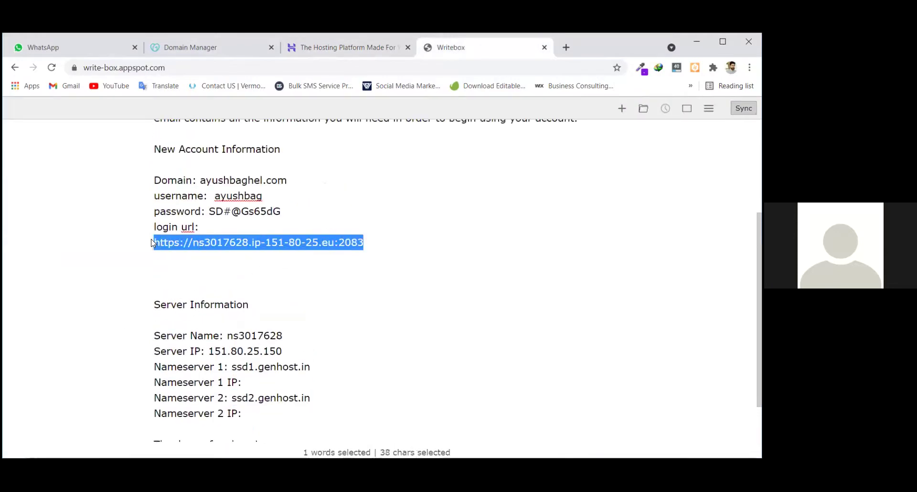
Open the copied login URL in a new browser tab and log in to cPanel with the prefilled credentials.
{"action": "left_click", "coordinate": [566, 47]}
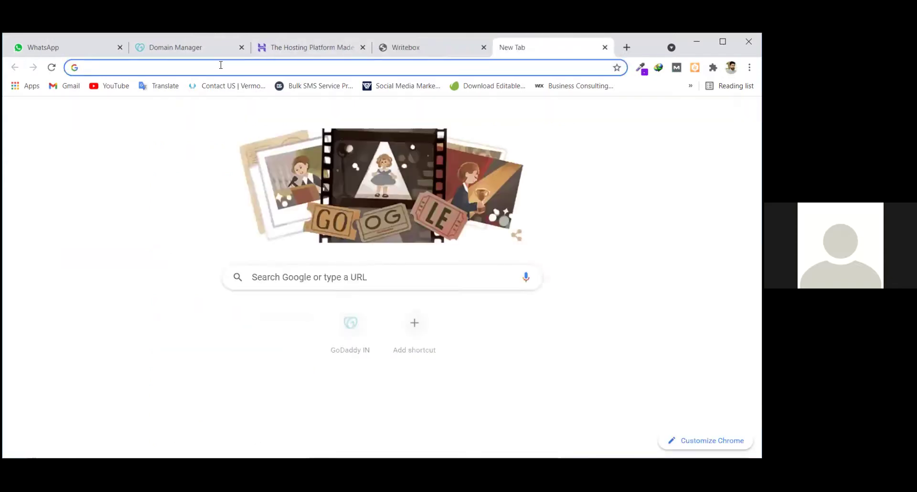
{"action": "key", "text": "ctrl+v"}
{"action": "key", "text": "Return"}
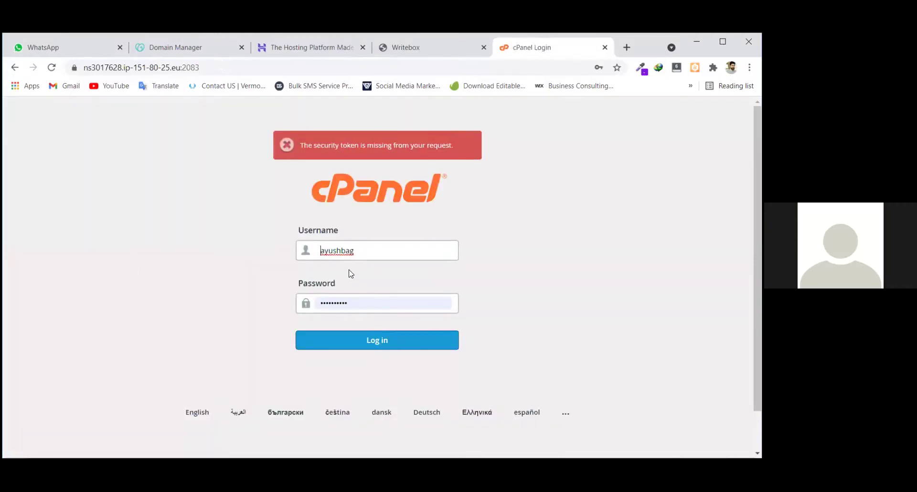
{"action": "left_click", "coordinate": [368, 345]}
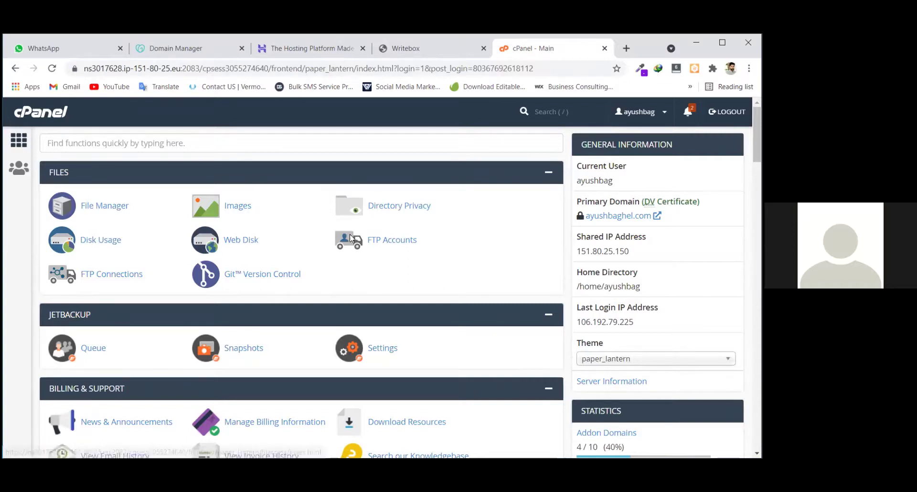
Look through the cPanel home page sections from Files down to Databases, Domains and Email, and return to its beginning.
{"action": "scroll", "coordinate": [350, 234], "scroll_direction": "down", "scroll_amount": 3}
{"action": "scroll", "coordinate": [81, 219], "scroll_direction": "up", "scroll_amount": 3}
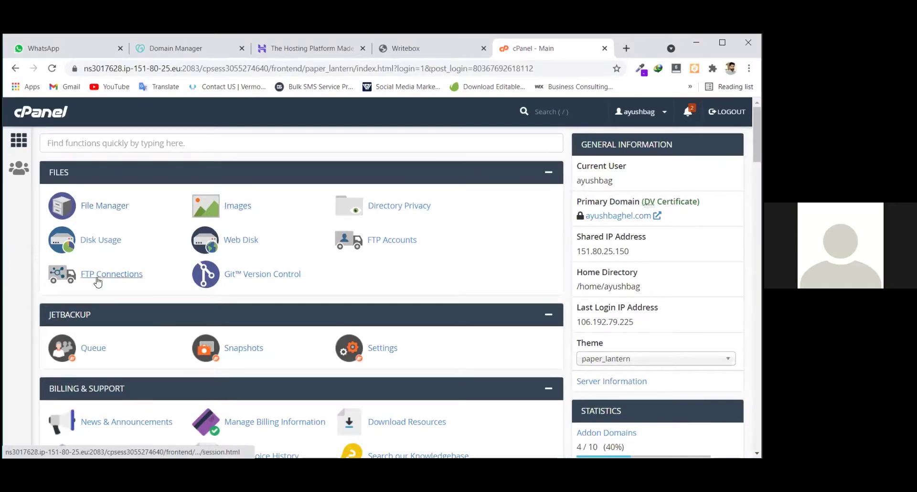
{"action": "scroll", "coordinate": [96, 281], "scroll_direction": "down", "scroll_amount": 2}
{"action": "scroll", "coordinate": [76, 237], "scroll_direction": "down", "scroll_amount": 2}
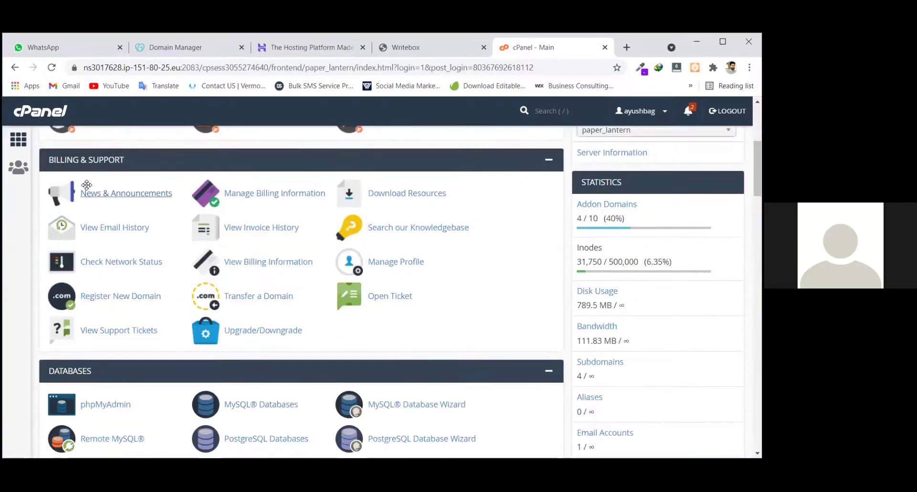
{"action": "scroll", "coordinate": [79, 305], "scroll_direction": "down", "scroll_amount": 2}
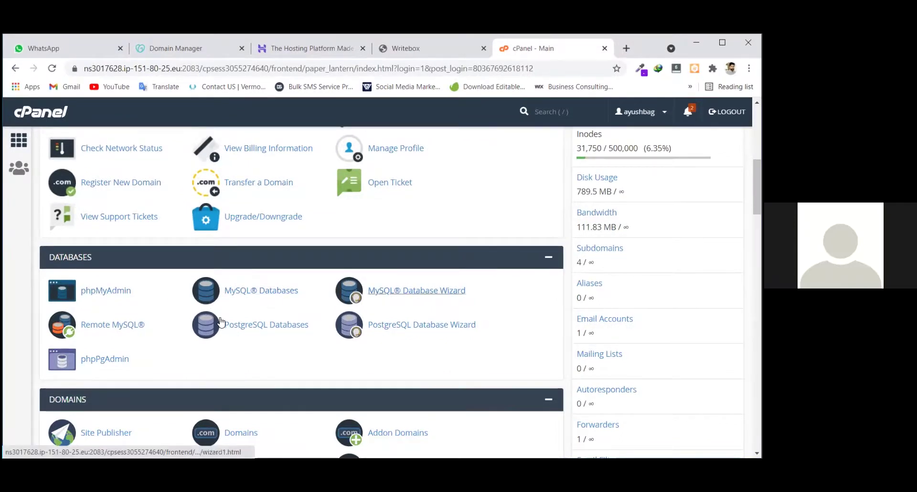
{"action": "scroll", "coordinate": [133, 340], "scroll_direction": "down", "scroll_amount": 1}
{"action": "scroll", "coordinate": [134, 339], "scroll_direction": "down", "scroll_amount": 2}
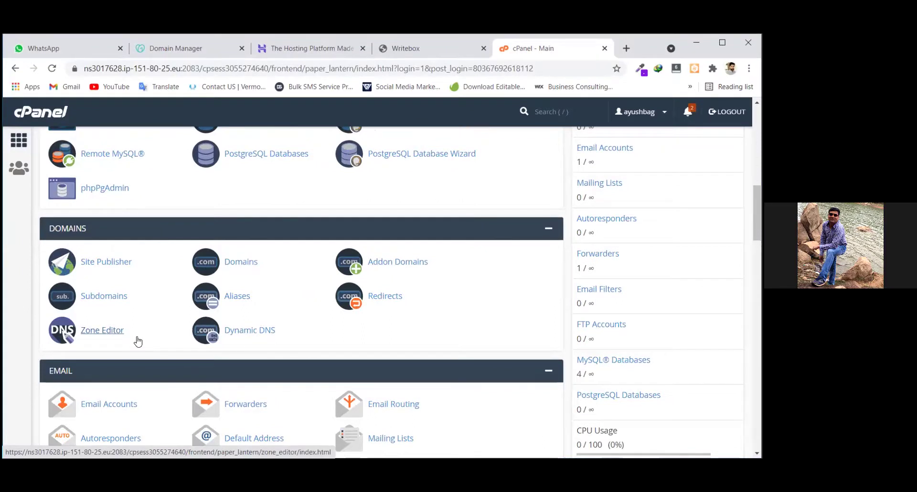
{"action": "scroll", "coordinate": [138, 341], "scroll_direction": "up", "scroll_amount": 10}
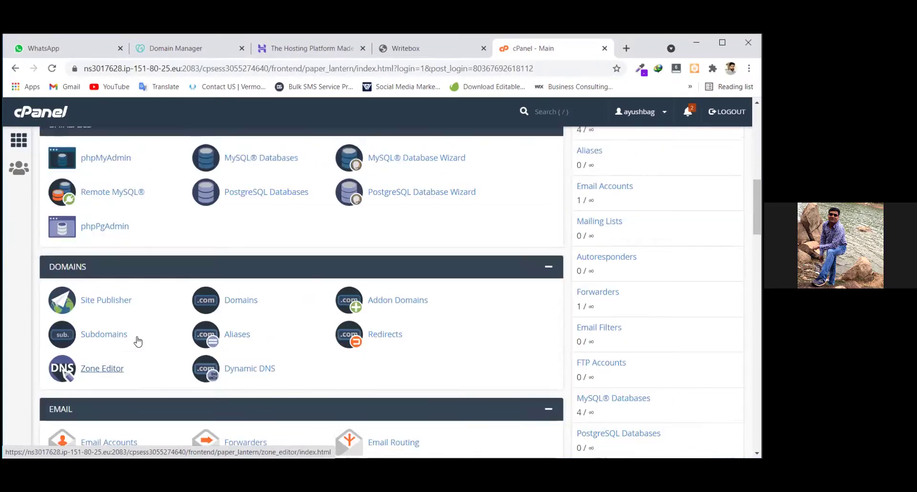
{"action": "scroll", "coordinate": [415, 168], "scroll_direction": "up", "scroll_amount": 2}
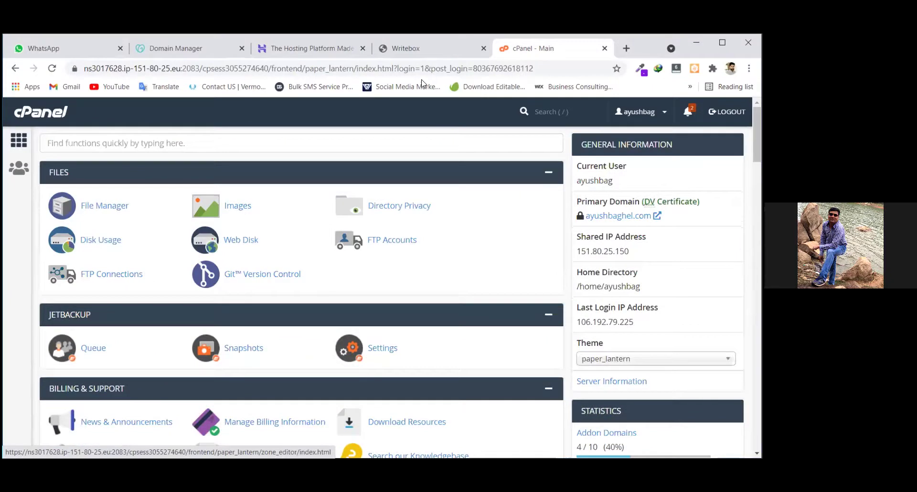
Highlight the login URL under New Account Information in the Writebox email and compare it with the opened cPanel page.
{"action": "left_click", "coordinate": [406, 47]}
{"action": "left_click", "coordinate": [335, 266]}
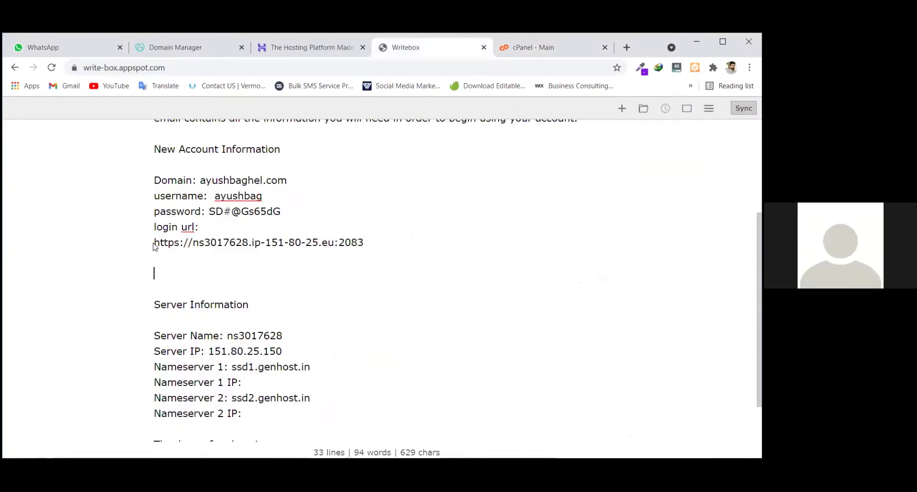
{"action": "left_click_drag", "start_coordinate": [366, 242], "coordinate": [170, 243]}
{"action": "left_click", "coordinate": [259, 255]}
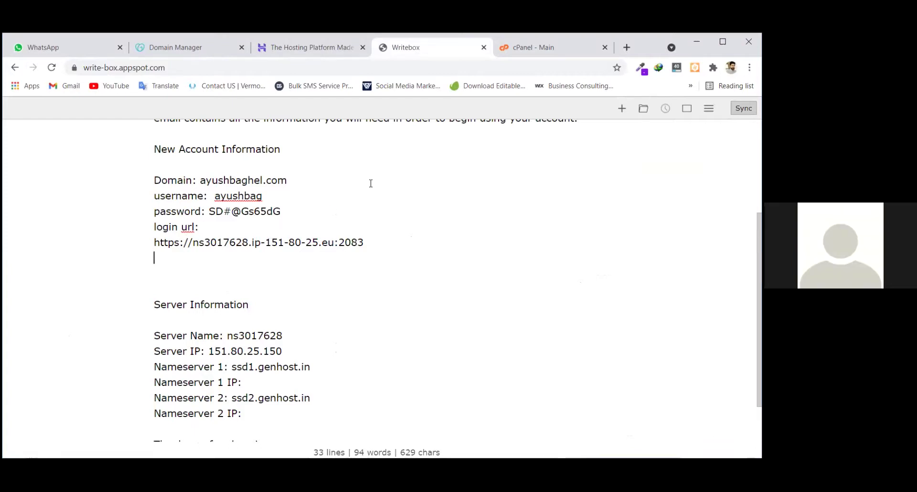
{"action": "left_click", "coordinate": [517, 47]}
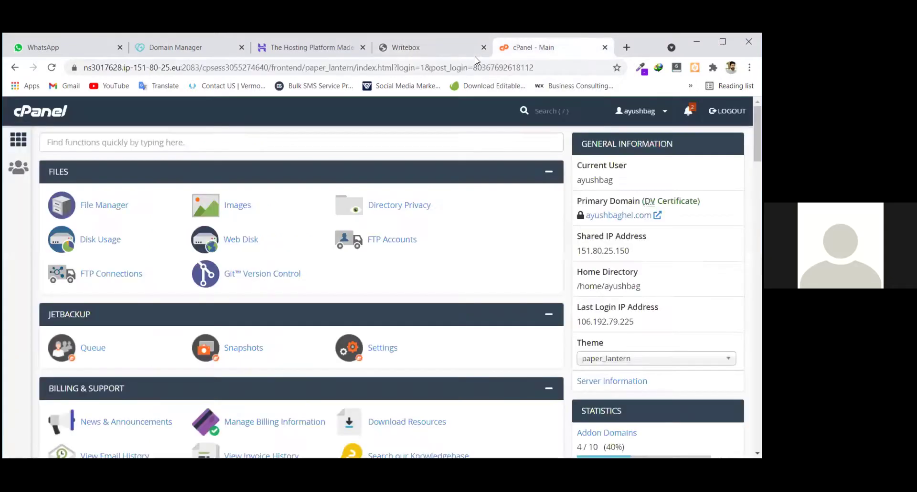
{"action": "left_click", "coordinate": [460, 51]}
{"action": "left_click_drag", "start_coordinate": [357, 248], "coordinate": [154, 248]}
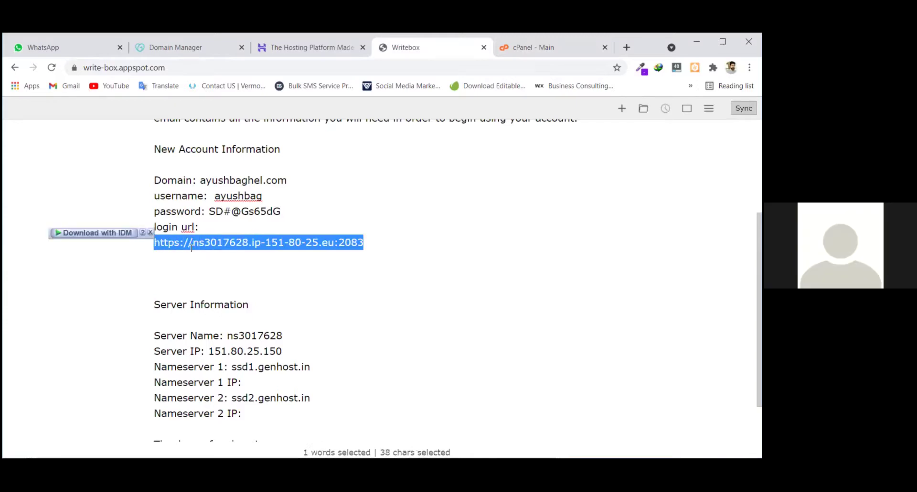
{"action": "left_click", "coordinate": [307, 258]}
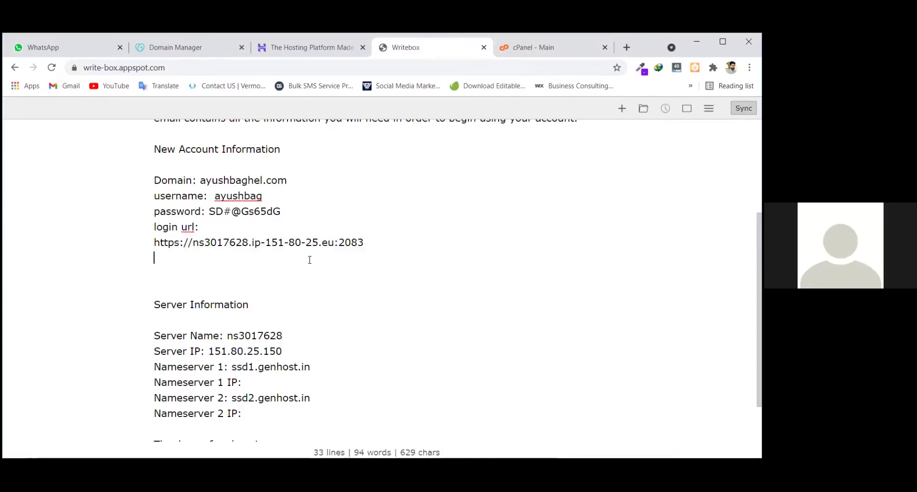
{"action": "left_click", "coordinate": [525, 42]}
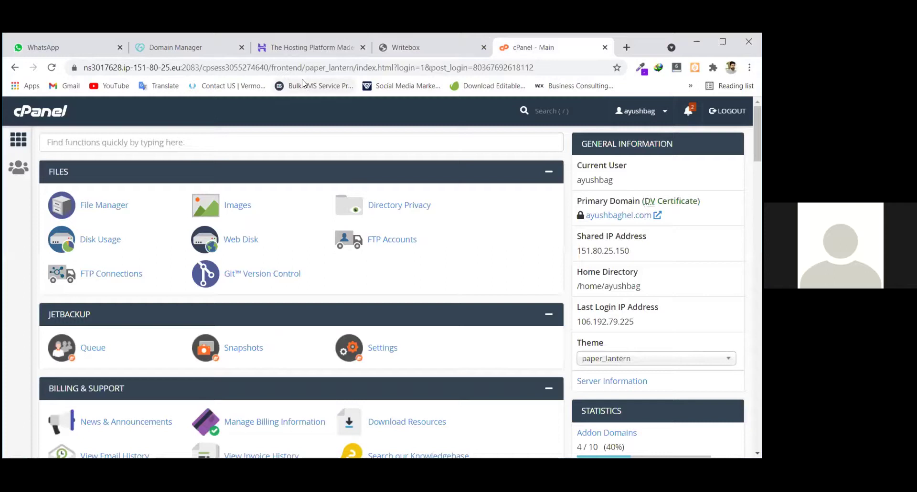
Highlight the username and password values in the hosting email and return to the cPanel home page.
{"action": "left_click", "coordinate": [394, 47]}
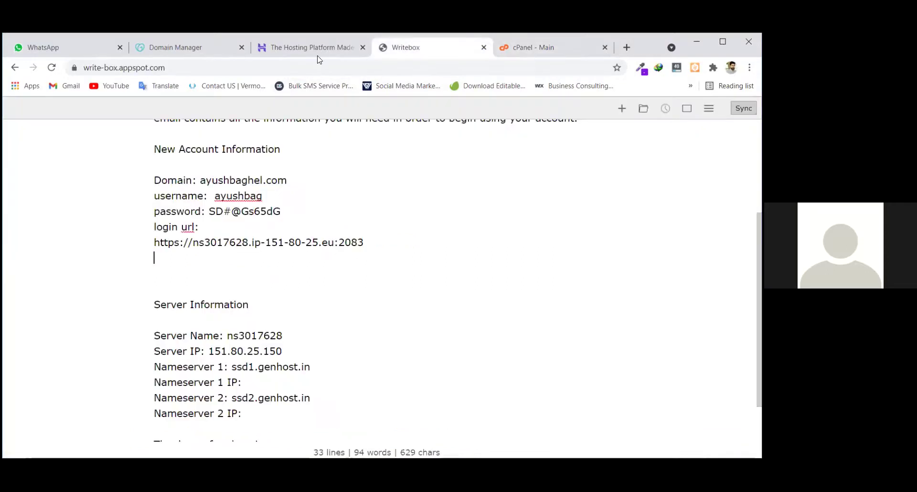
{"action": "left_click_drag", "start_coordinate": [214, 197], "coordinate": [263, 197]}
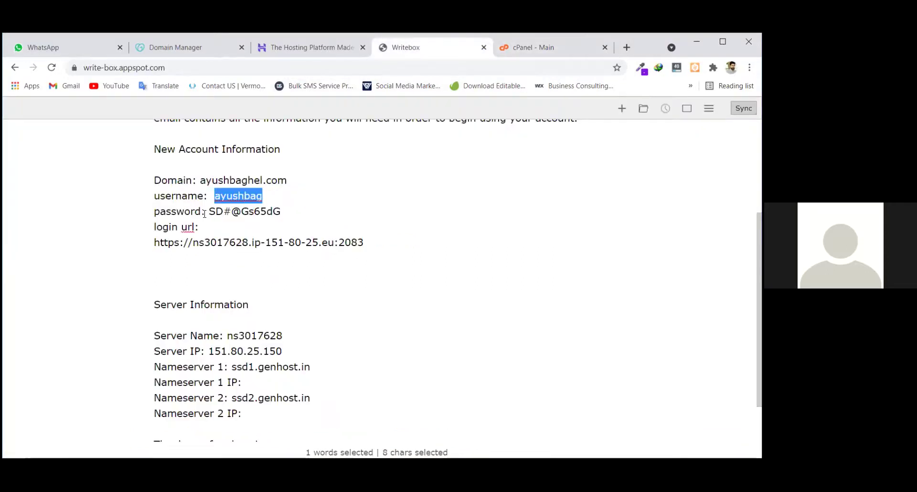
{"action": "left_click_drag", "start_coordinate": [205, 213], "coordinate": [288, 207]}
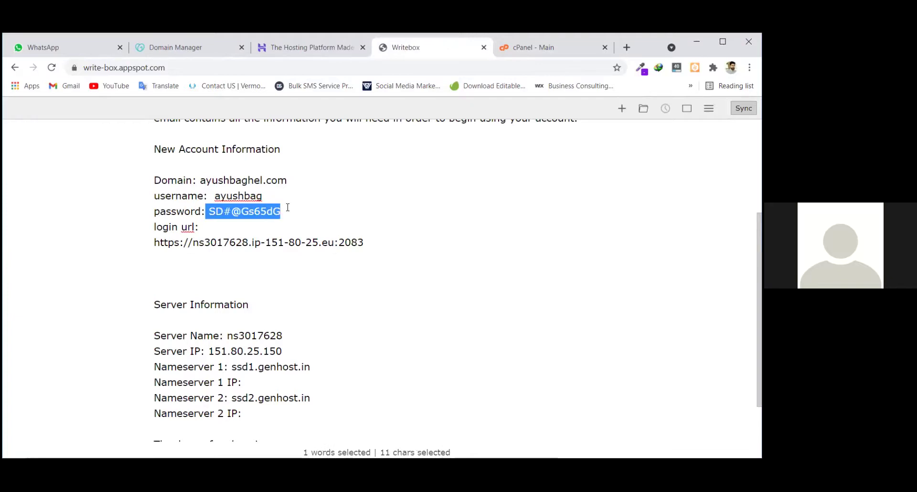
{"action": "key", "text": "ctrl+Tab"}
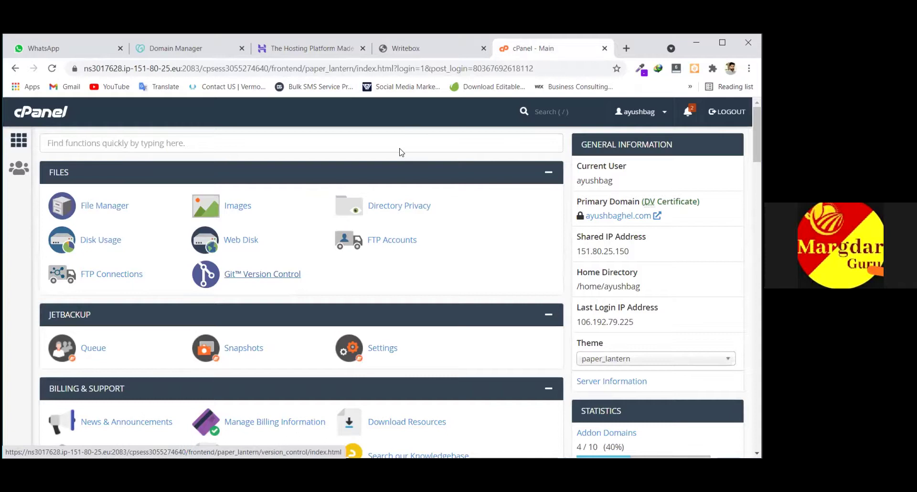
{"action": "key", "text": "ctrl+shift+Tab"}
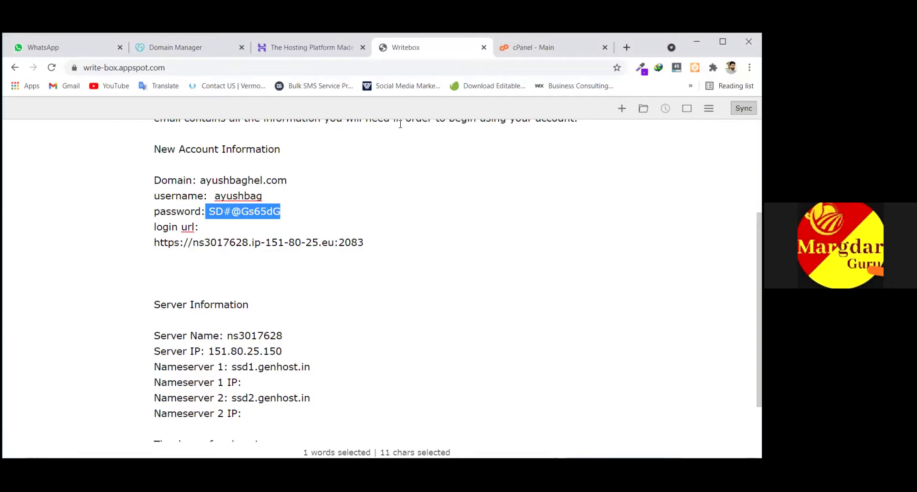
{"action": "left_click", "coordinate": [515, 42]}
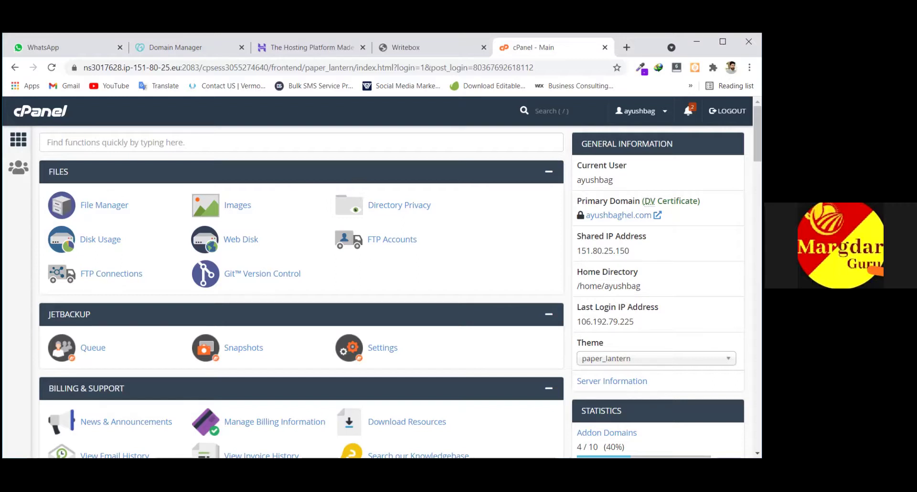
Reread the greeting, New Account Information and Server Information parts of the hosting email in Writebox.
{"action": "left_click", "coordinate": [407, 52]}
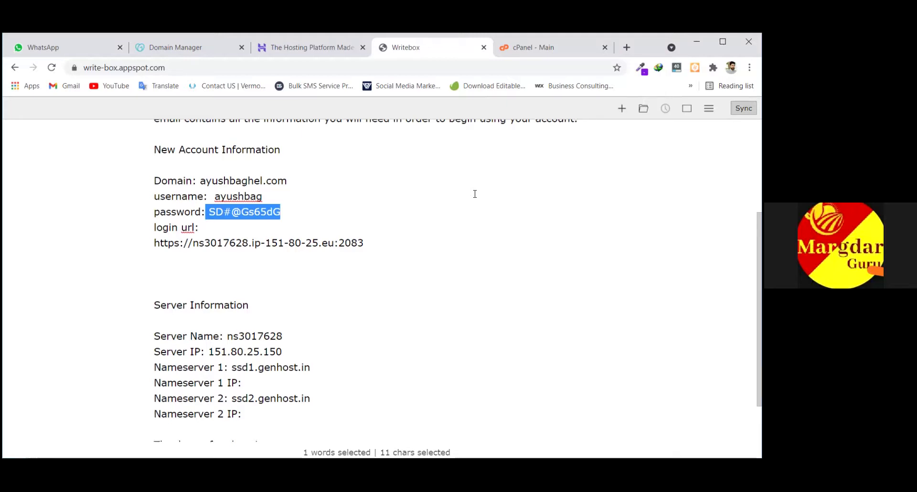
{"action": "scroll", "coordinate": [475, 195], "scroll_direction": "up", "scroll_amount": 1}
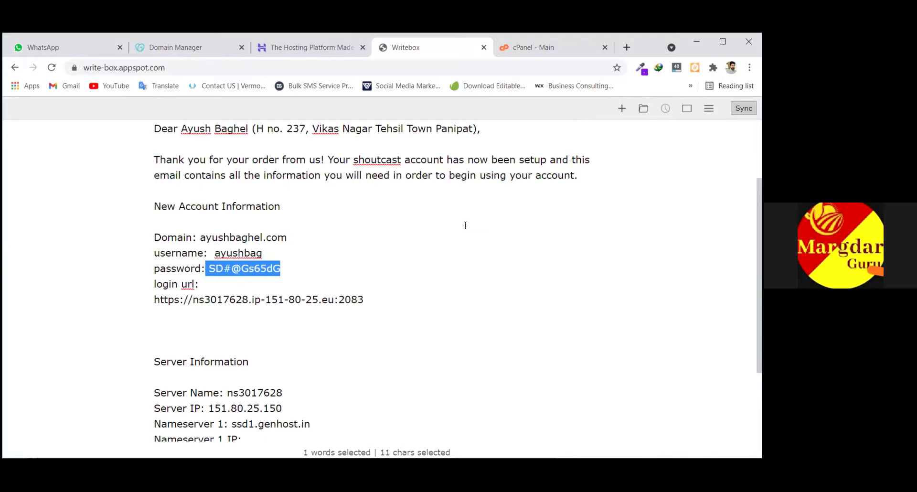
{"action": "scroll", "coordinate": [465, 225], "scroll_direction": "down", "scroll_amount": 3}
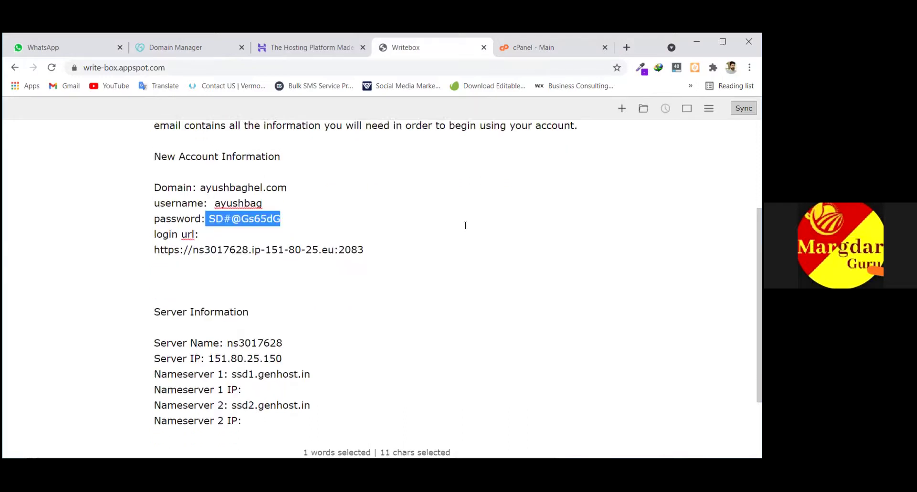
{"action": "scroll", "coordinate": [465, 225], "scroll_direction": "up", "scroll_amount": 2}
{"action": "scroll", "coordinate": [465, 225], "scroll_direction": "up", "scroll_amount": 1}
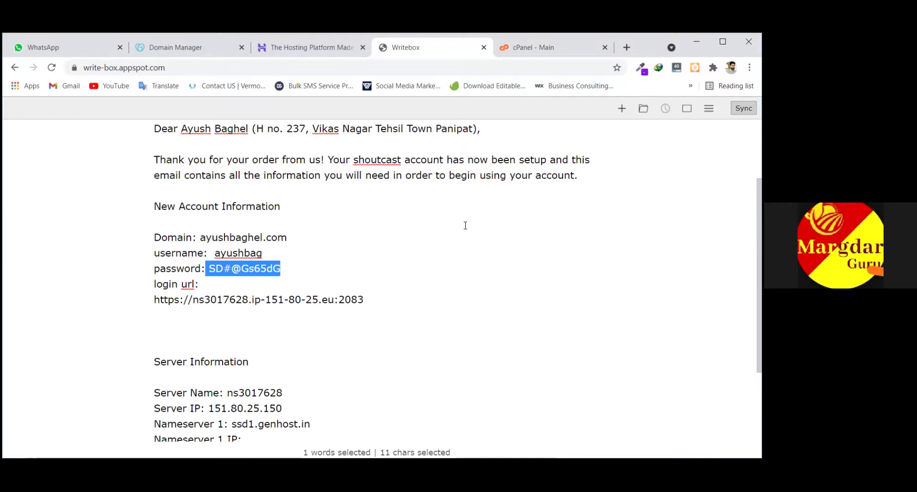
{"action": "scroll", "coordinate": [465, 225], "scroll_direction": "down", "scroll_amount": 1}
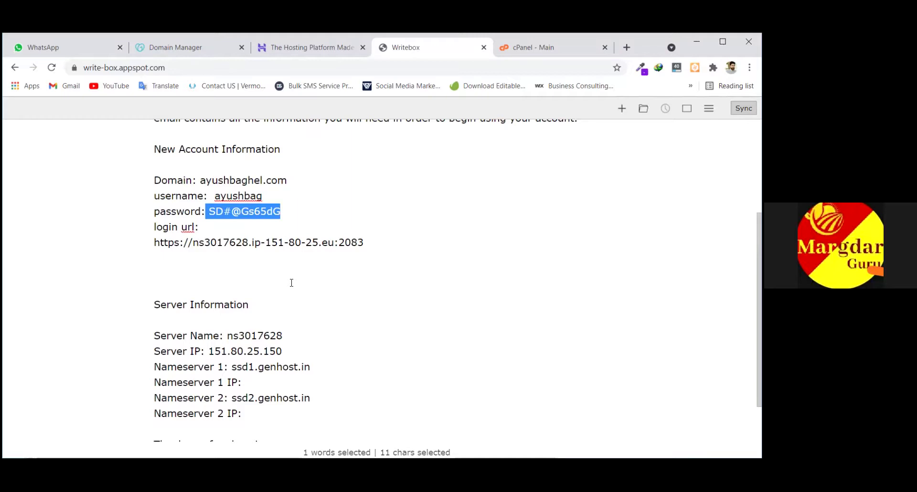
Check the cPanel home page and highlight the login URL in the hosting email once more.
{"action": "key", "text": "alt+Tab"}
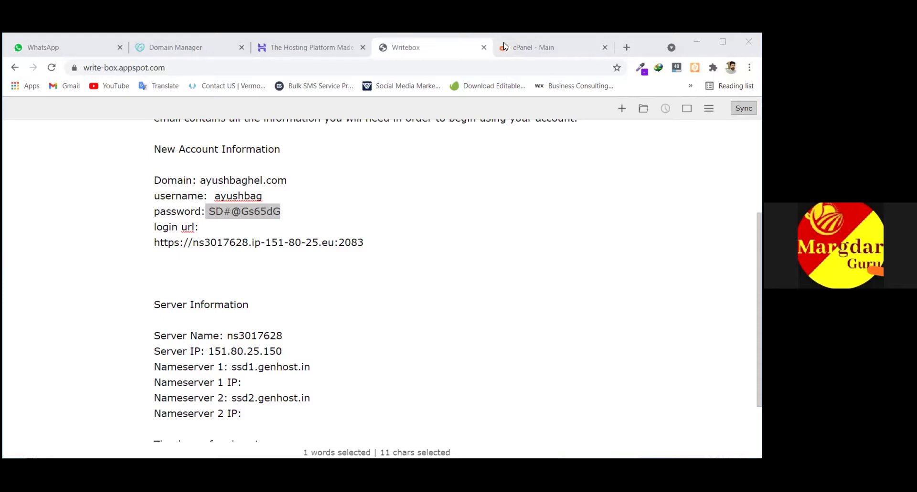
{"action": "key", "text": "ctrl+Tab"}
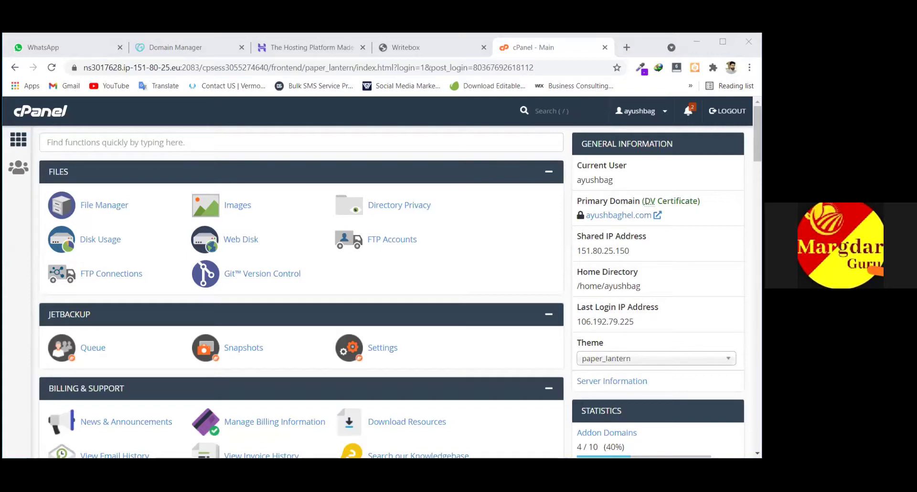
{"action": "left_click", "coordinate": [366, 401]}
{"action": "left_click", "coordinate": [401, 47]}
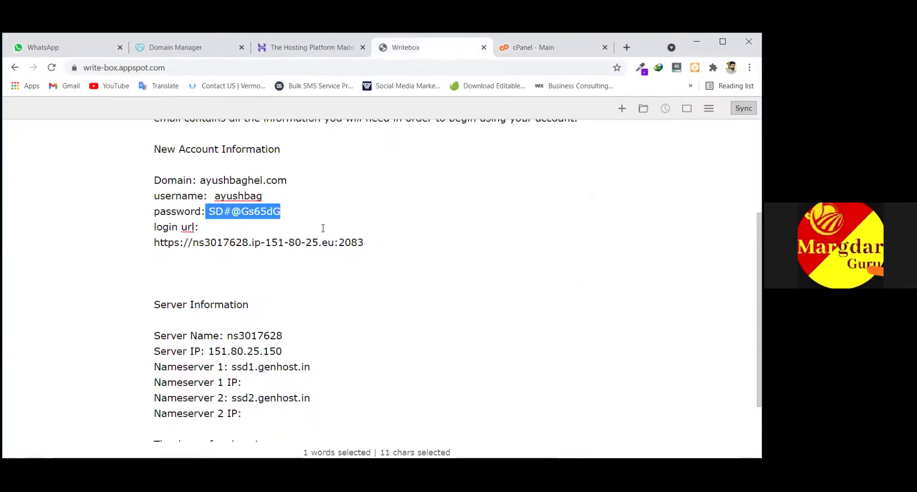
{"action": "left_click_drag", "start_coordinate": [372, 245], "coordinate": [135, 249]}
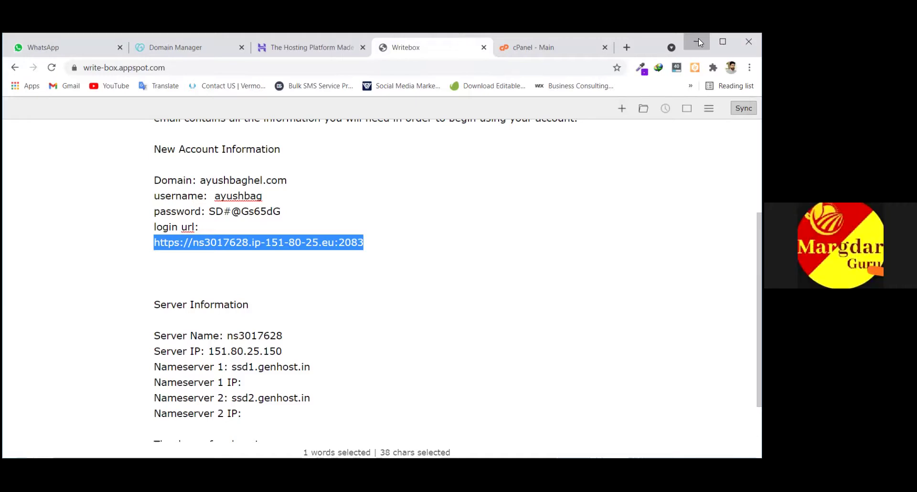
Switch back to the cPanel home page and look over its Files and JetBackup sections.
{"action": "left_click", "coordinate": [521, 47]}
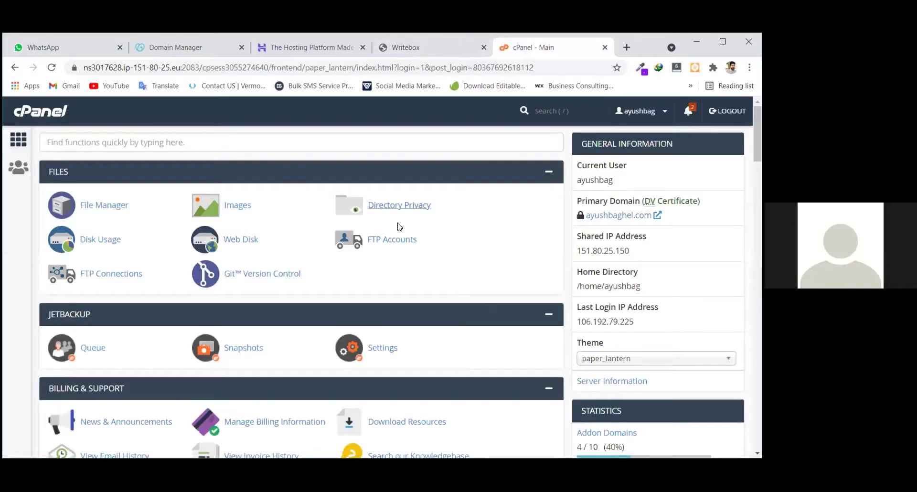
{"action": "scroll", "coordinate": [301, 202], "scroll_direction": "down", "scroll_amount": 1}
{"action": "scroll", "coordinate": [301, 202], "scroll_direction": "up", "scroll_amount": 1}
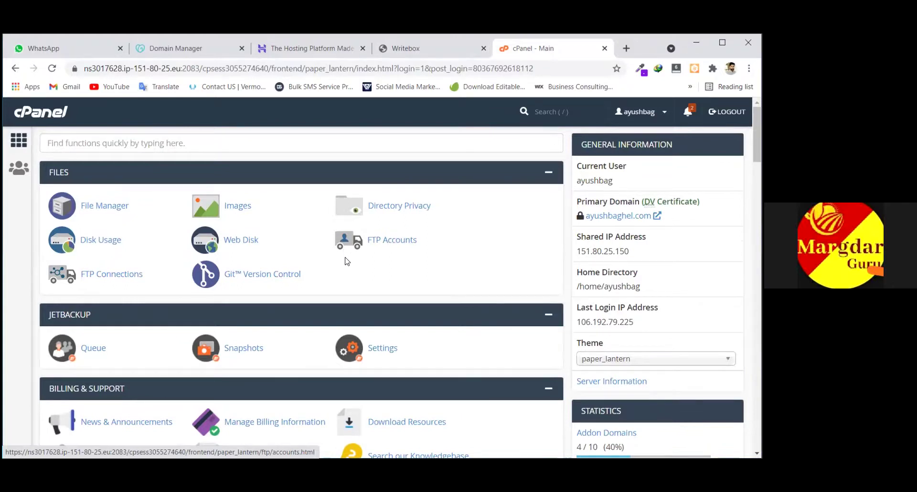
Look through the cPanel home page sections from JetBackup and Billing & Support down to the Softaculous Apps Installer.
{"action": "scroll", "coordinate": [346, 267], "scroll_direction": "down", "scroll_amount": 1}
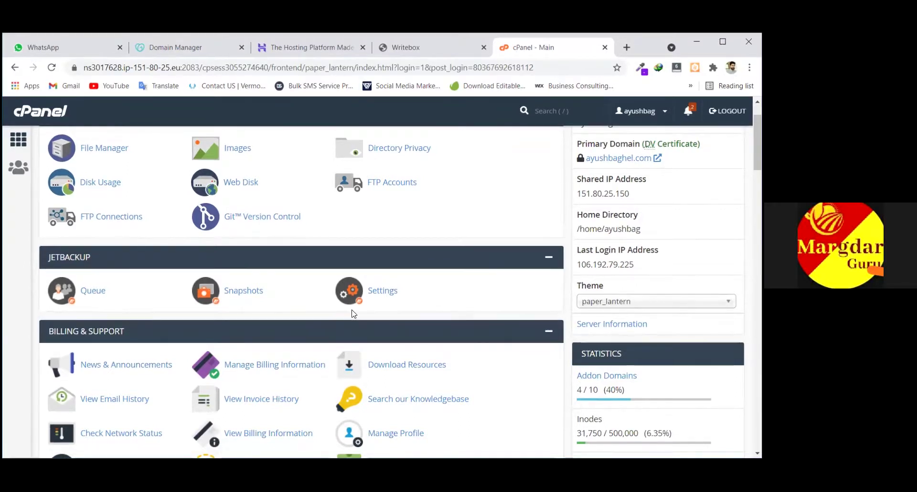
{"action": "scroll", "coordinate": [351, 314], "scroll_direction": "down", "scroll_amount": 1}
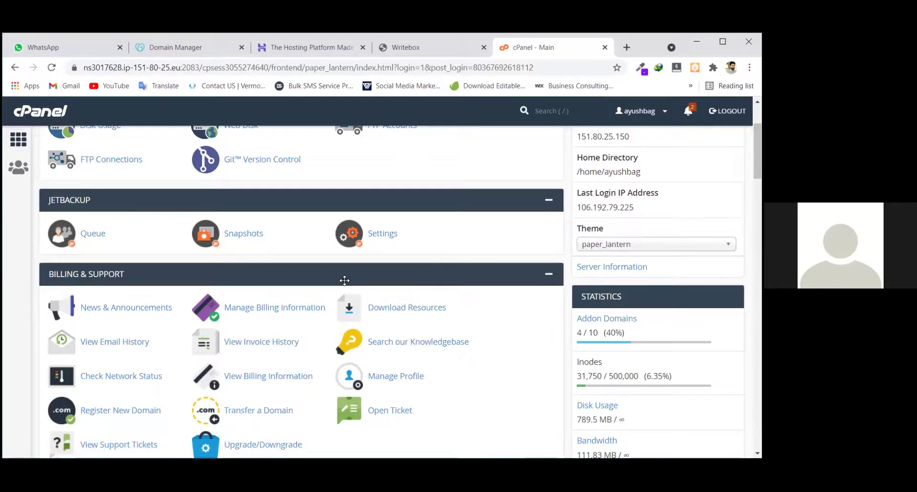
{"action": "scroll", "coordinate": [344, 281], "scroll_direction": "up", "scroll_amount": 3}
{"action": "scroll", "coordinate": [344, 280], "scroll_direction": "down", "scroll_amount": 4}
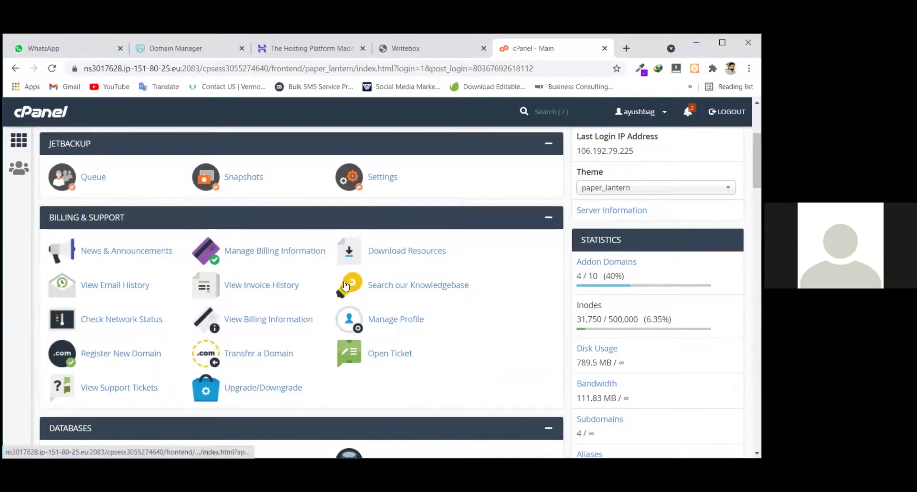
{"action": "scroll", "coordinate": [344, 285], "scroll_direction": "down", "scroll_amount": 5}
{"action": "scroll", "coordinate": [345, 285], "scroll_direction": "down", "scroll_amount": 12}
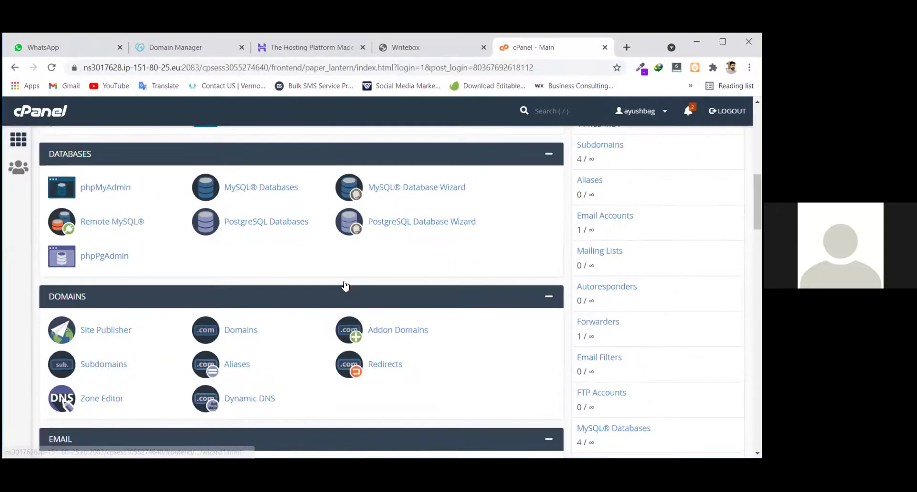
{"action": "scroll", "coordinate": [347, 286], "scroll_direction": "down", "scroll_amount": 12}
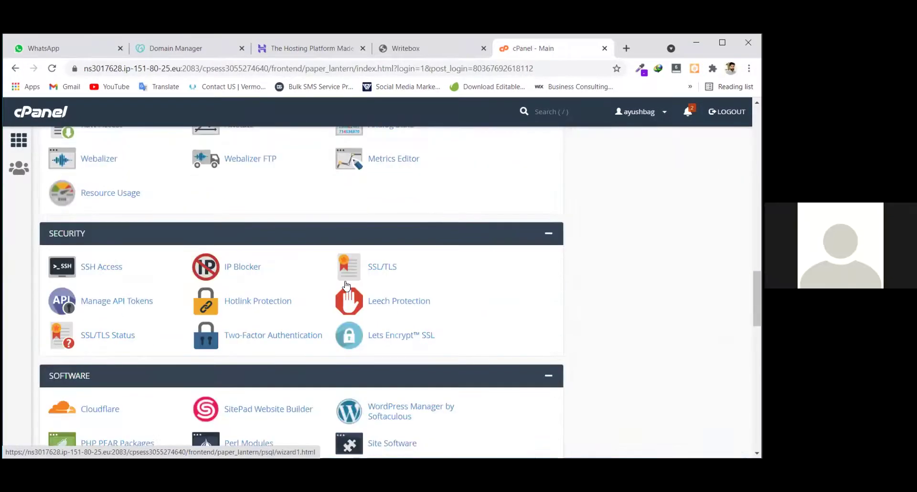
{"action": "scroll", "coordinate": [347, 285], "scroll_direction": "down", "scroll_amount": 8}
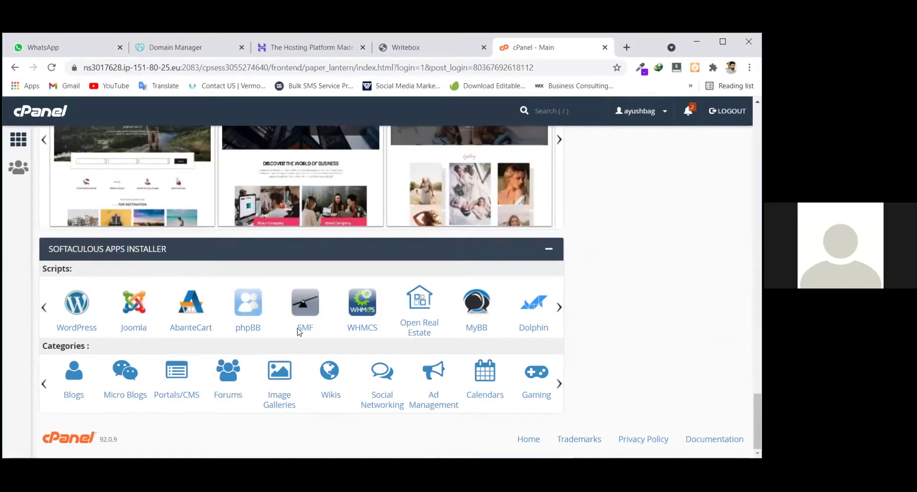
Browse the Softaculous Apps Installer scripts and categories and the SitePad Website Builder themes above them.
{"action": "left_click", "coordinate": [560, 311]}
{"action": "left_click", "coordinate": [44, 308]}
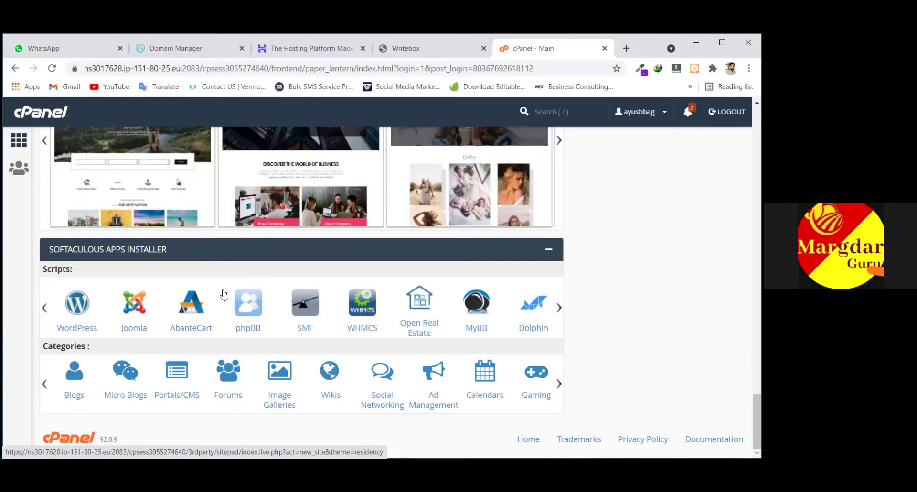
{"action": "scroll", "coordinate": [223, 293], "scroll_direction": "up", "scroll_amount": 1}
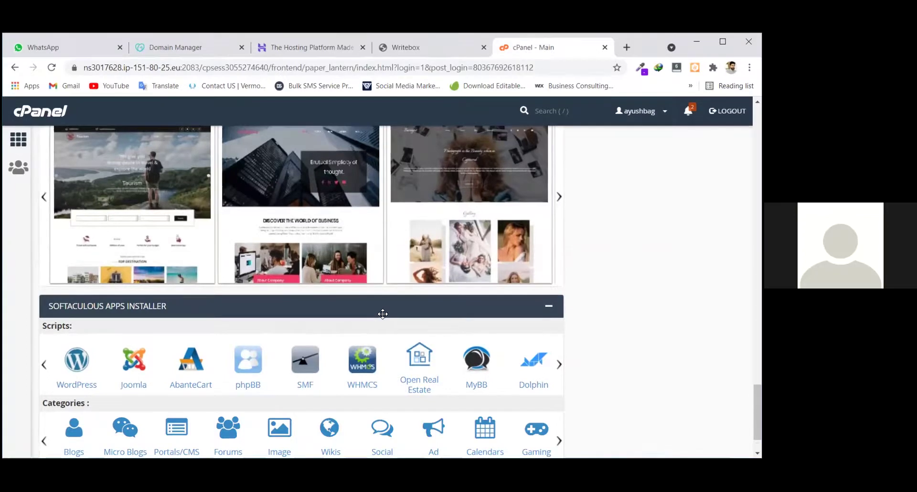
{"action": "scroll", "coordinate": [382, 317], "scroll_direction": "down", "scroll_amount": 1}
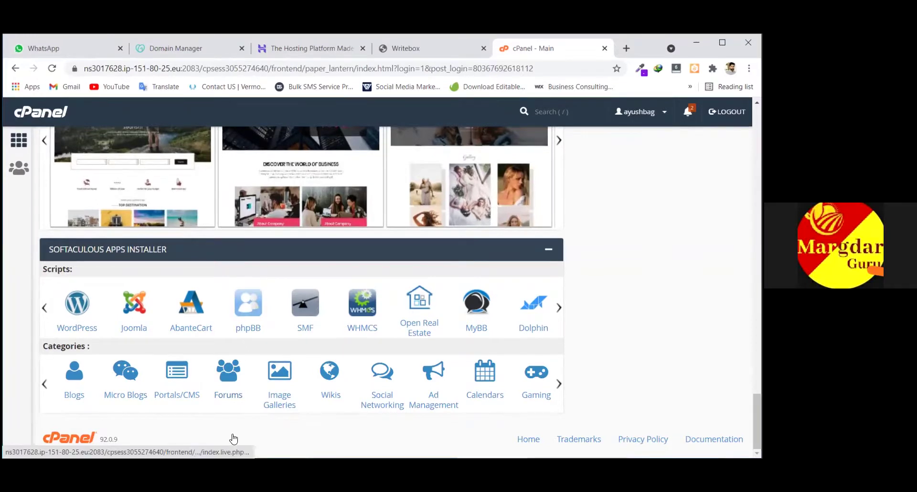
{"action": "scroll", "coordinate": [259, 379], "scroll_direction": "up", "scroll_amount": 1}
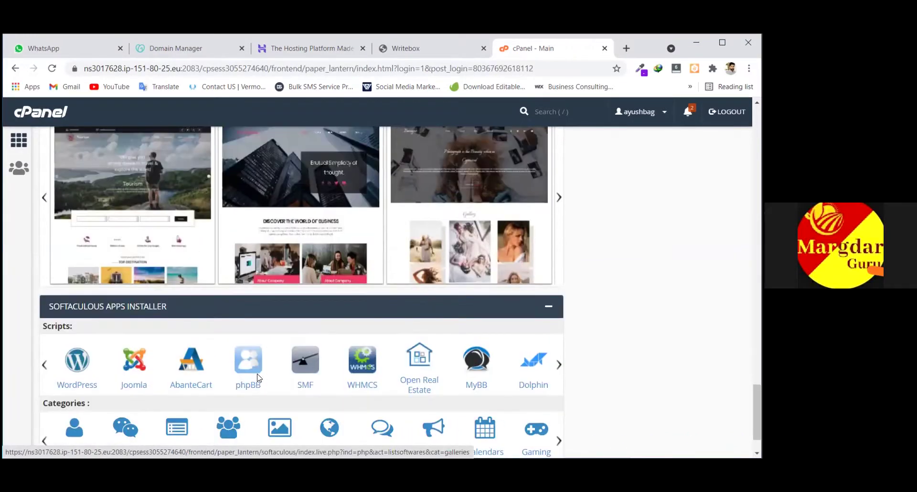
{"action": "scroll", "coordinate": [258, 380], "scroll_direction": "up", "scroll_amount": 1}
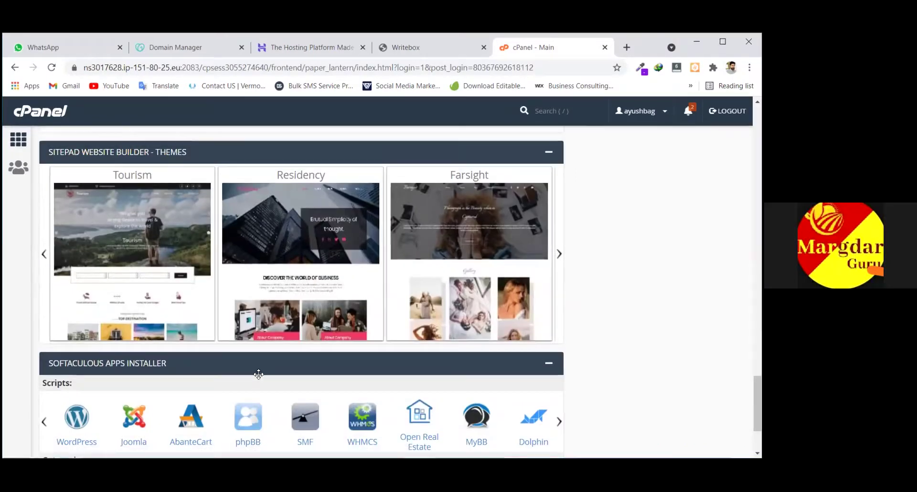
{"action": "scroll", "coordinate": [258, 375], "scroll_direction": "down", "scroll_amount": 1}
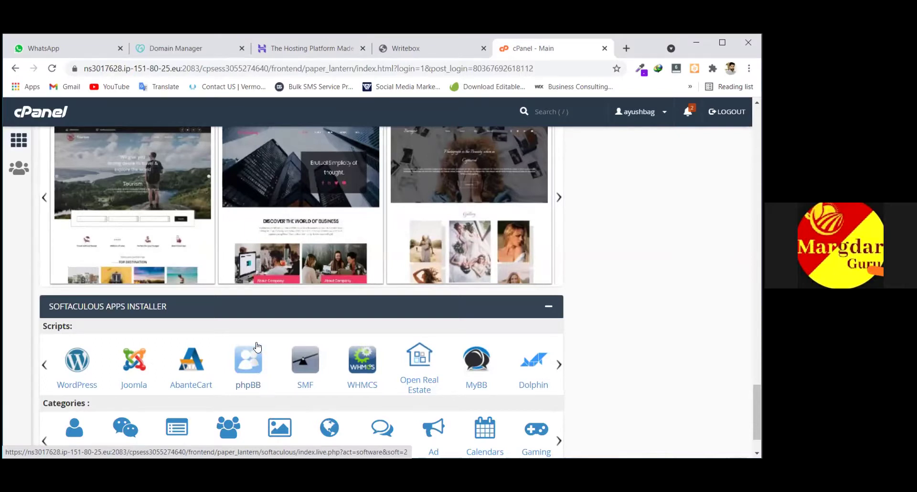
{"action": "scroll", "coordinate": [258, 346], "scroll_direction": "down", "scroll_amount": 2}
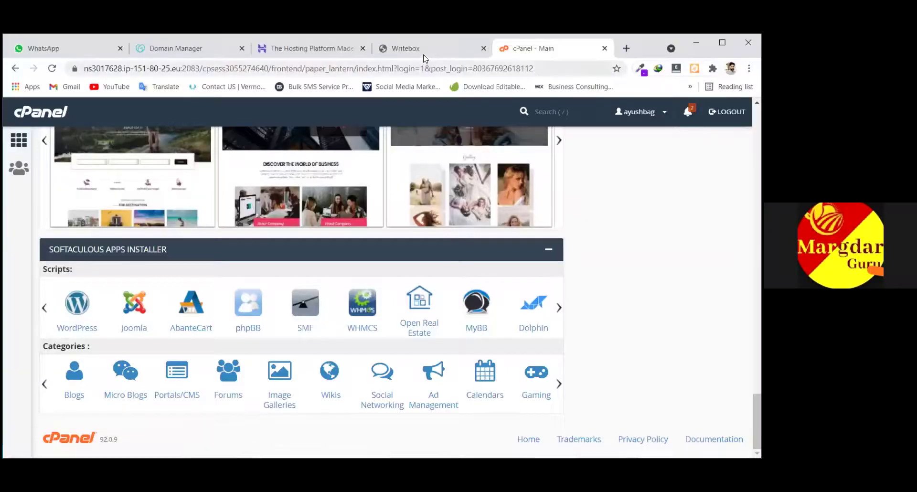
Highlight the username value in the hosting email in Writebox, view the email's greeting, and return to the cPanel home page.
{"action": "left_click", "coordinate": [420, 53]}
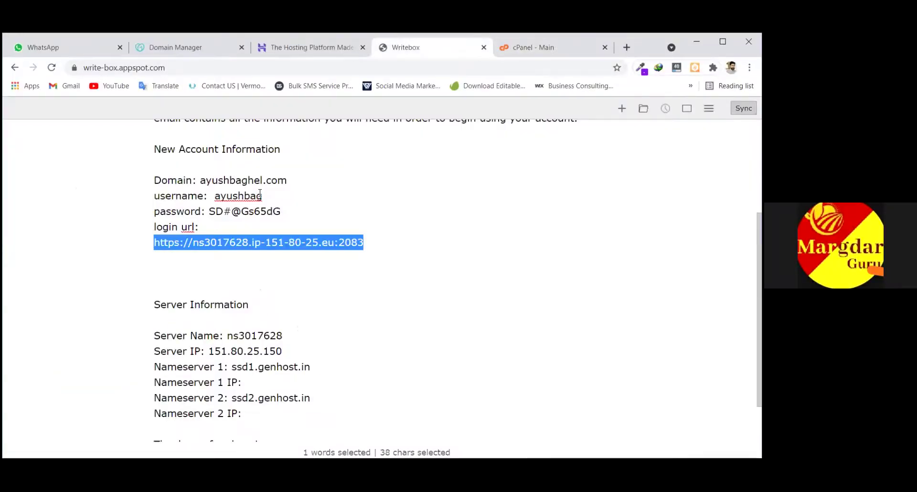
{"action": "left_click", "coordinate": [264, 196]}
{"action": "left_click_drag", "start_coordinate": [242, 199], "coordinate": [216, 202]}
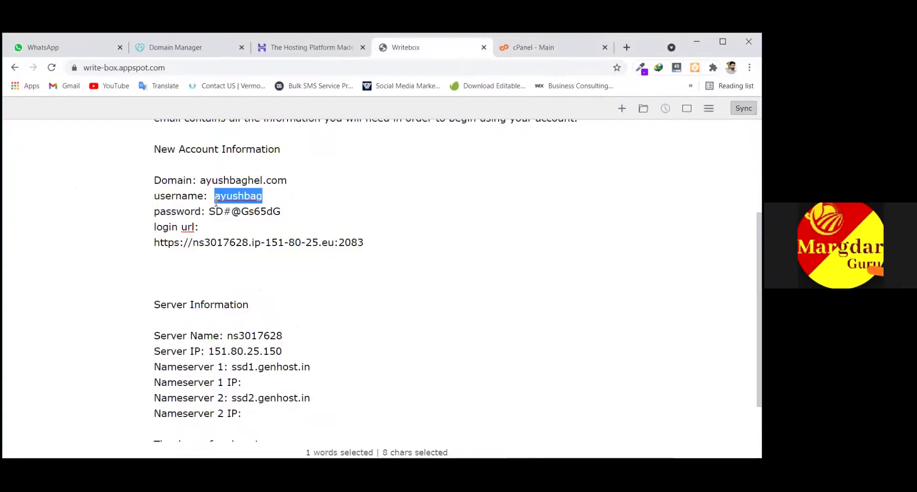
{"action": "scroll", "coordinate": [387, 142], "scroll_direction": "up", "scroll_amount": 1}
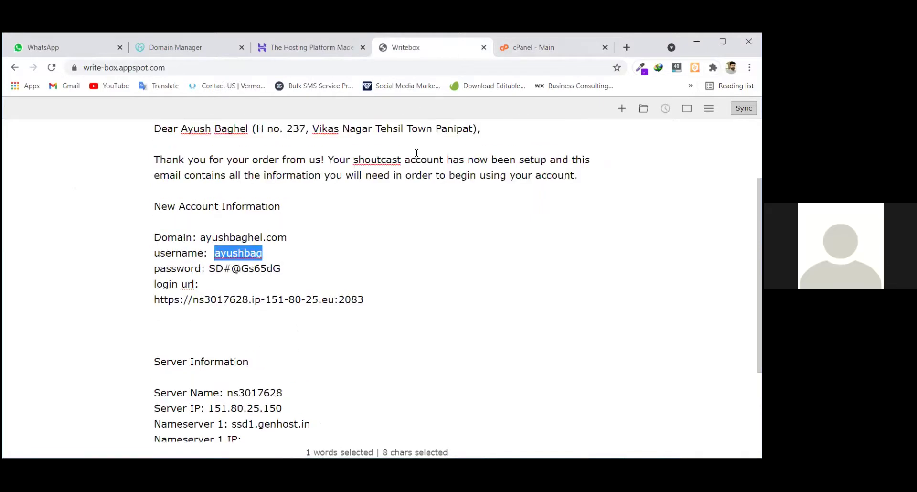
{"action": "key", "text": "ctrl+Tab"}
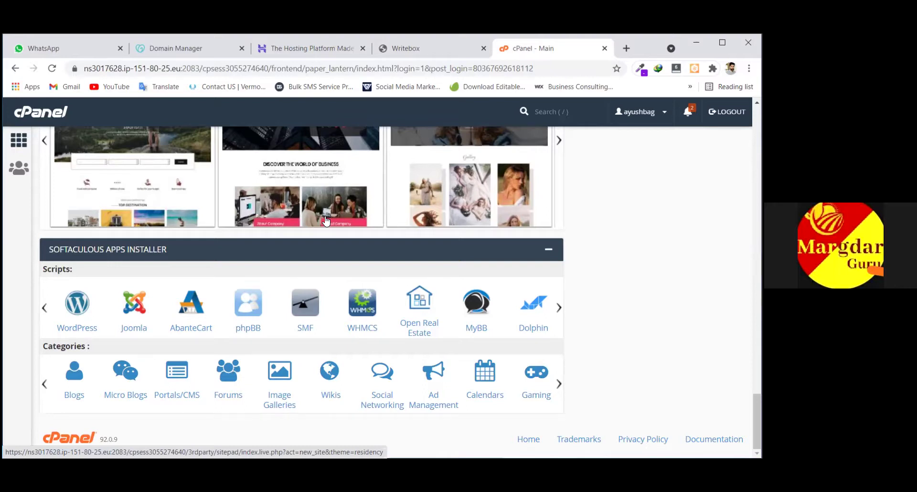
Review the cPanel home page sections between the Softaculous Apps Installer and Domains, including Email, Metrics, Security, Software and Preferences.
{"action": "scroll", "coordinate": [328, 220], "scroll_direction": "up", "scroll_amount": 4}
{"action": "scroll", "coordinate": [334, 223], "scroll_direction": "down", "scroll_amount": 4}
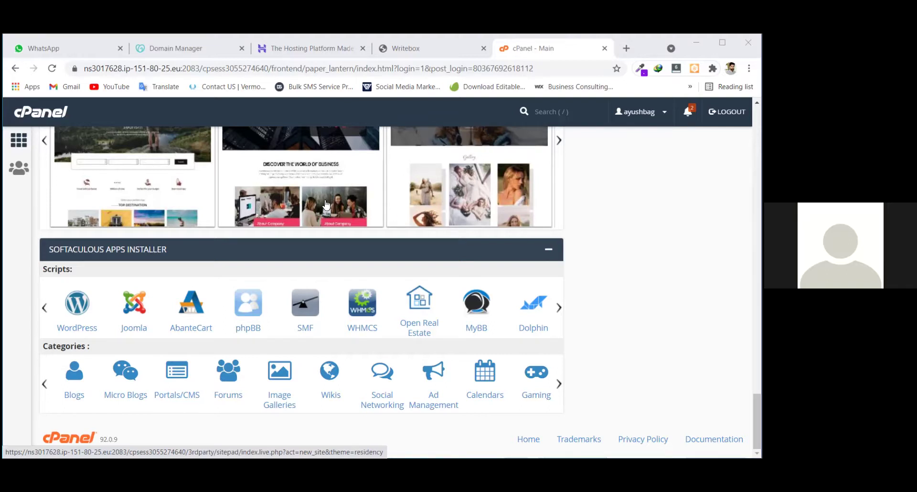
{"action": "scroll", "coordinate": [332, 242], "scroll_direction": "up", "scroll_amount": 4}
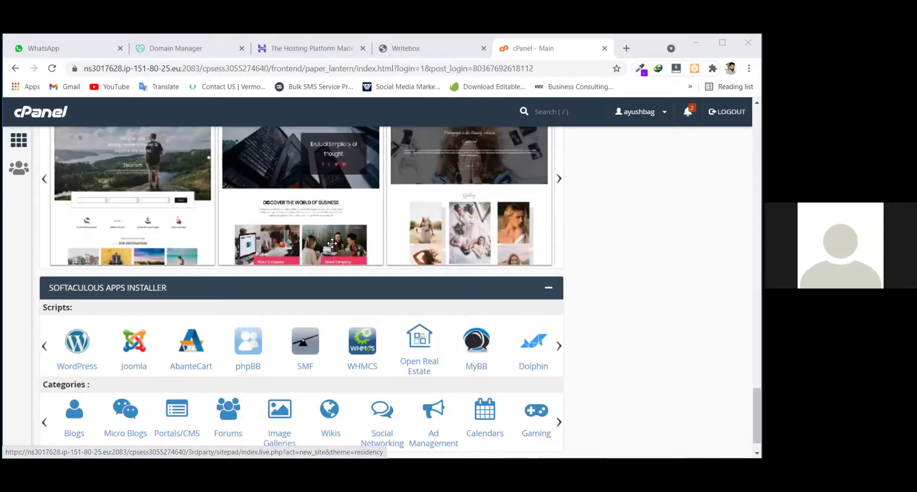
{"action": "scroll", "coordinate": [332, 243], "scroll_direction": "up", "scroll_amount": 12}
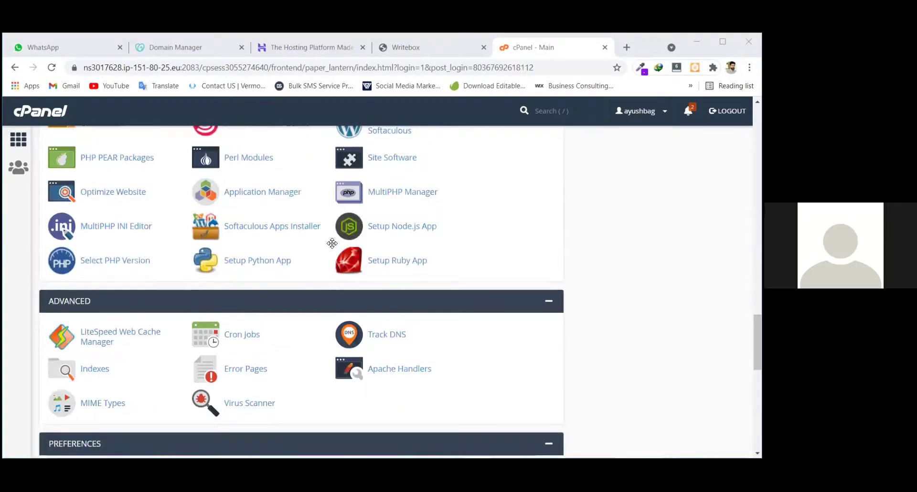
{"action": "scroll", "coordinate": [332, 243], "scroll_direction": "up", "scroll_amount": 10}
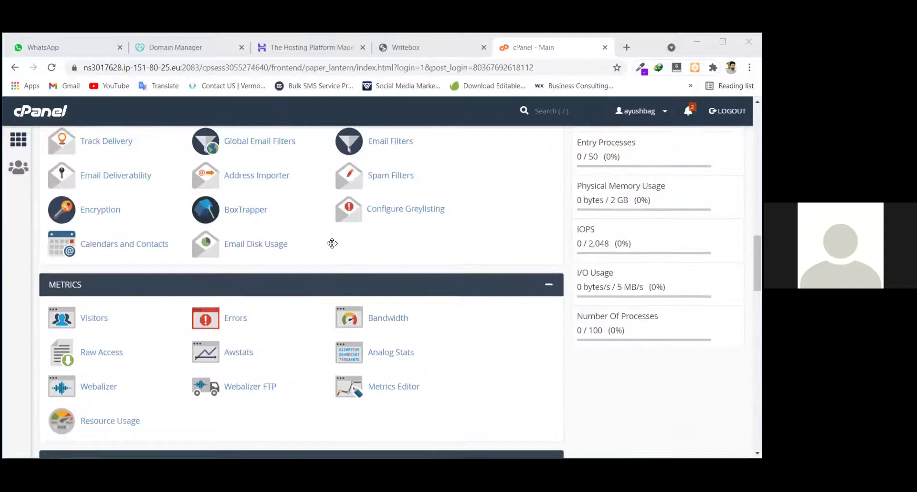
{"action": "scroll", "coordinate": [332, 243], "scroll_direction": "up", "scroll_amount": 1}
{"action": "scroll", "coordinate": [332, 243], "scroll_direction": "down", "scroll_amount": 1}
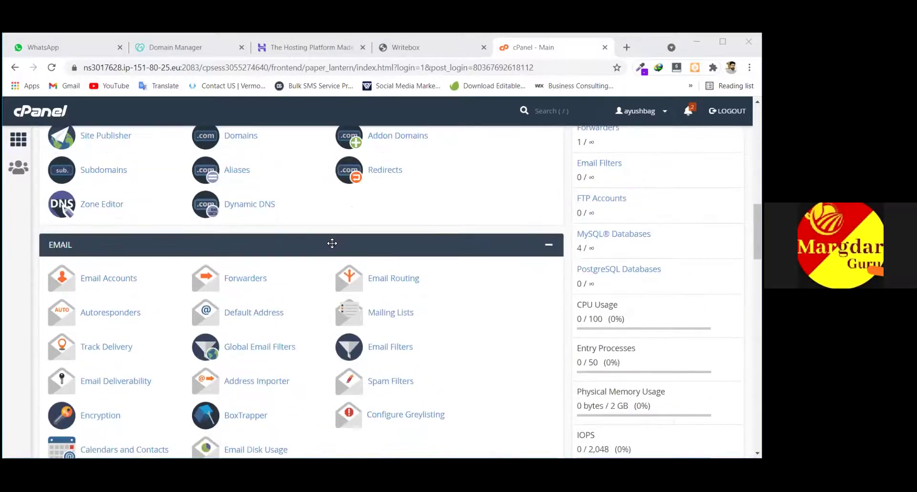
{"action": "scroll", "coordinate": [332, 243], "scroll_direction": "down", "scroll_amount": 11}
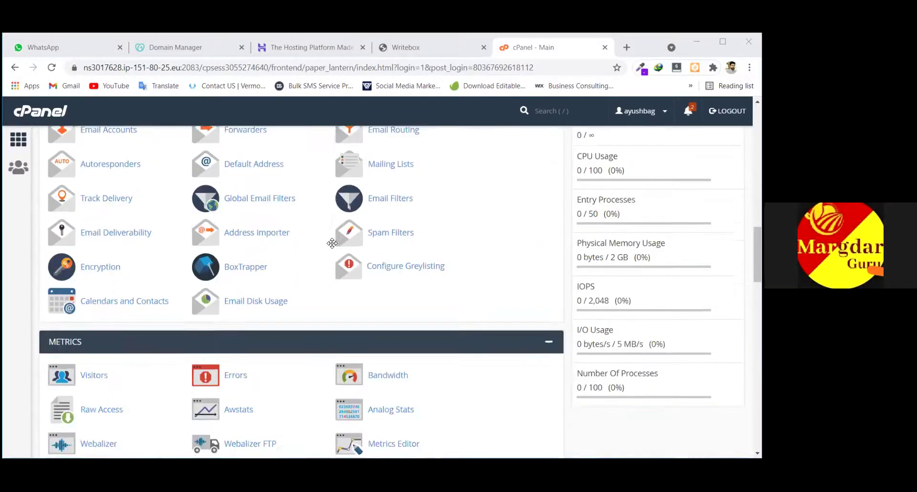
{"action": "scroll", "coordinate": [331, 243], "scroll_direction": "down", "scroll_amount": 12}
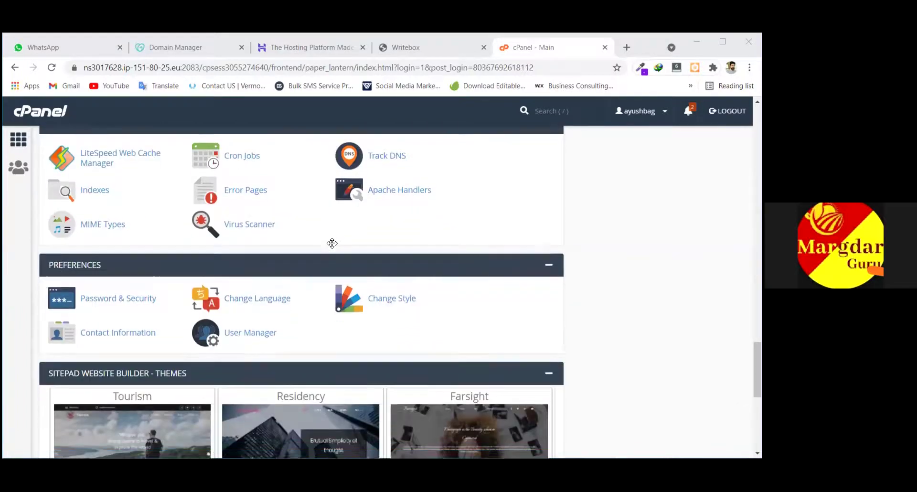
{"action": "scroll", "coordinate": [331, 243], "scroll_direction": "down", "scroll_amount": 1}
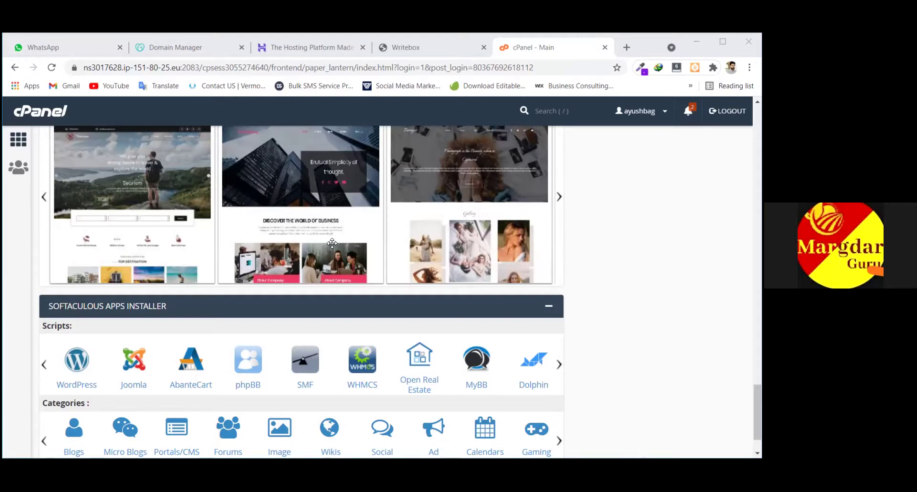
{"action": "scroll", "coordinate": [332, 243], "scroll_direction": "up", "scroll_amount": 10}
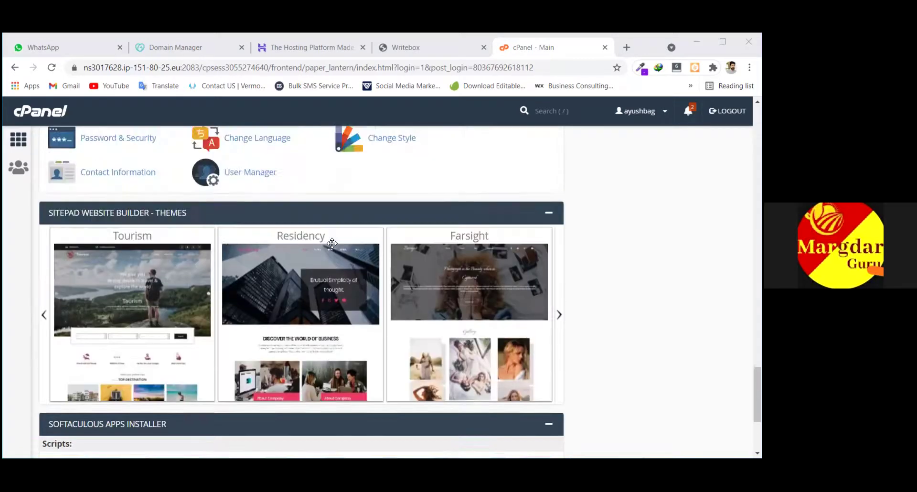
{"action": "scroll", "coordinate": [332, 243], "scroll_direction": "up", "scroll_amount": 10}
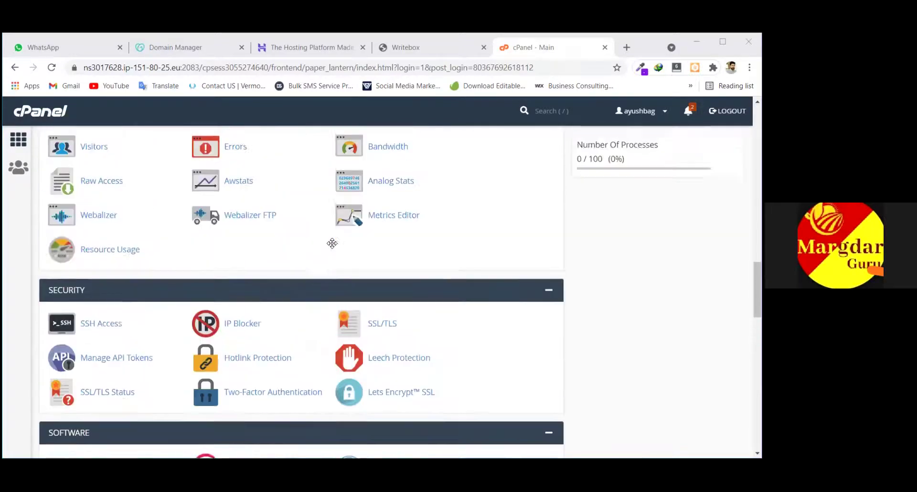
{"action": "scroll", "coordinate": [332, 244], "scroll_direction": "up", "scroll_amount": 5}
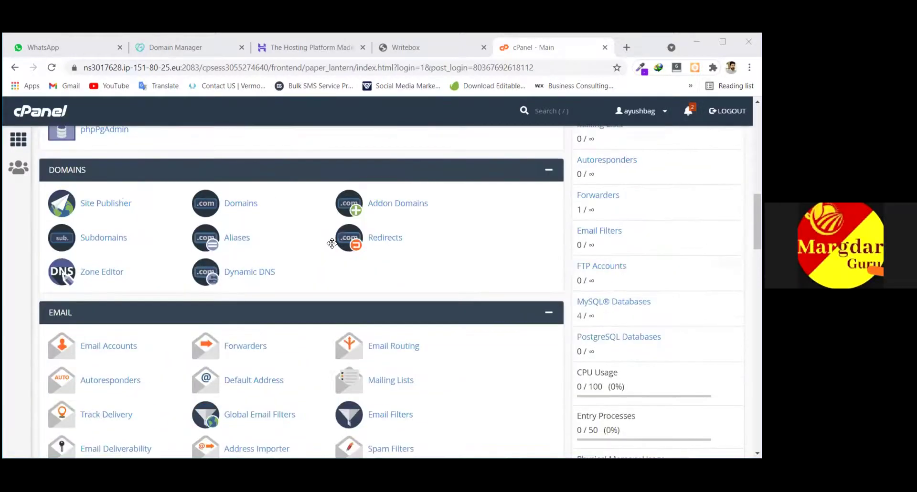